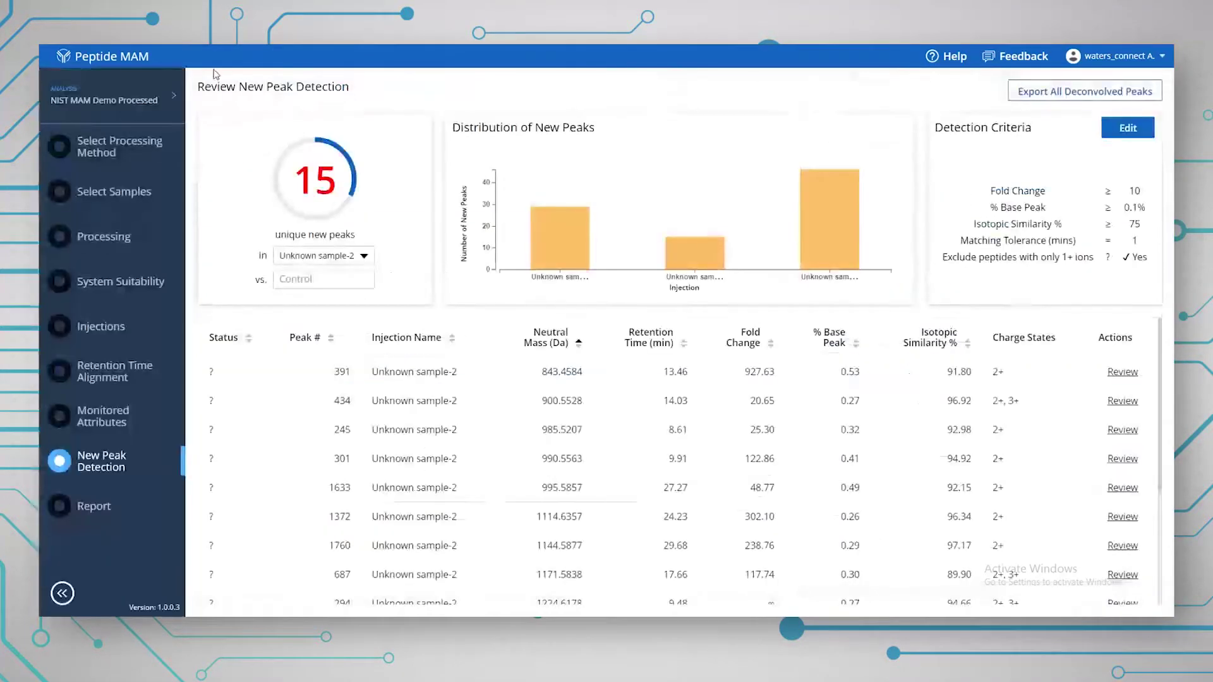
# Step: Review the monitored attribute charts of the analysis and the distribution of new peaks across its injections
pyautogui.click(100, 427)
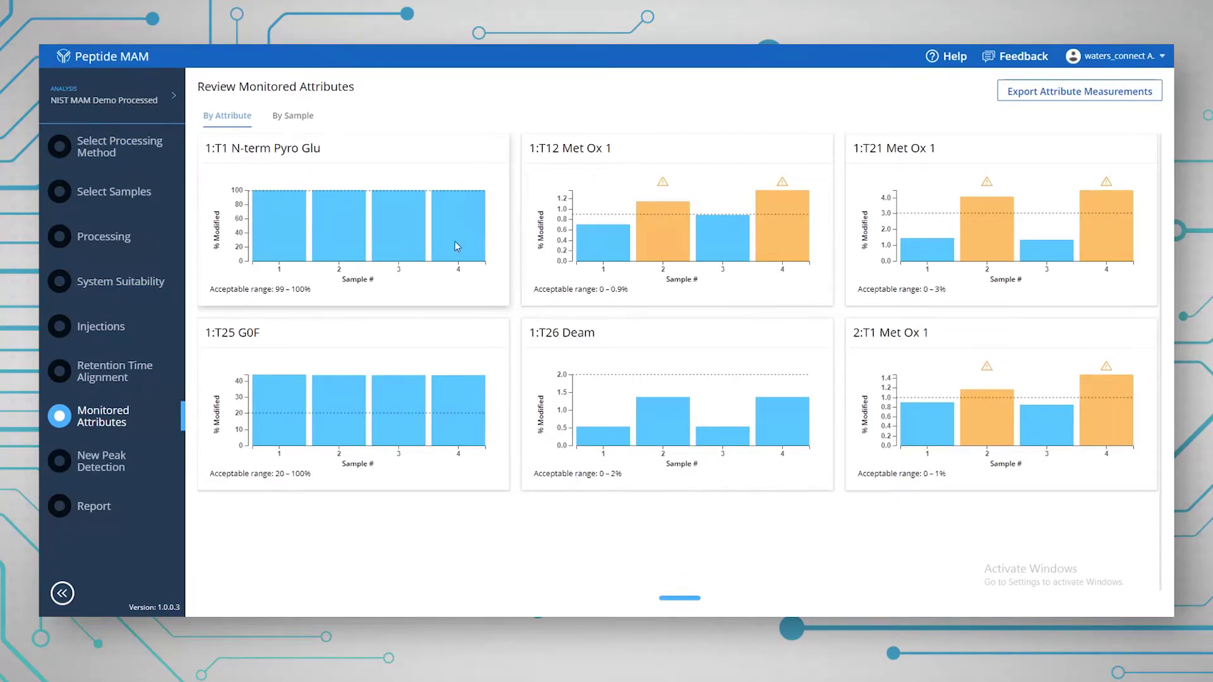
pyautogui.moveTo(445, 226)
pyautogui.moveTo(603, 219)
pyautogui.moveTo(677, 188)
pyautogui.moveTo(926, 382)
pyautogui.click(121, 467)
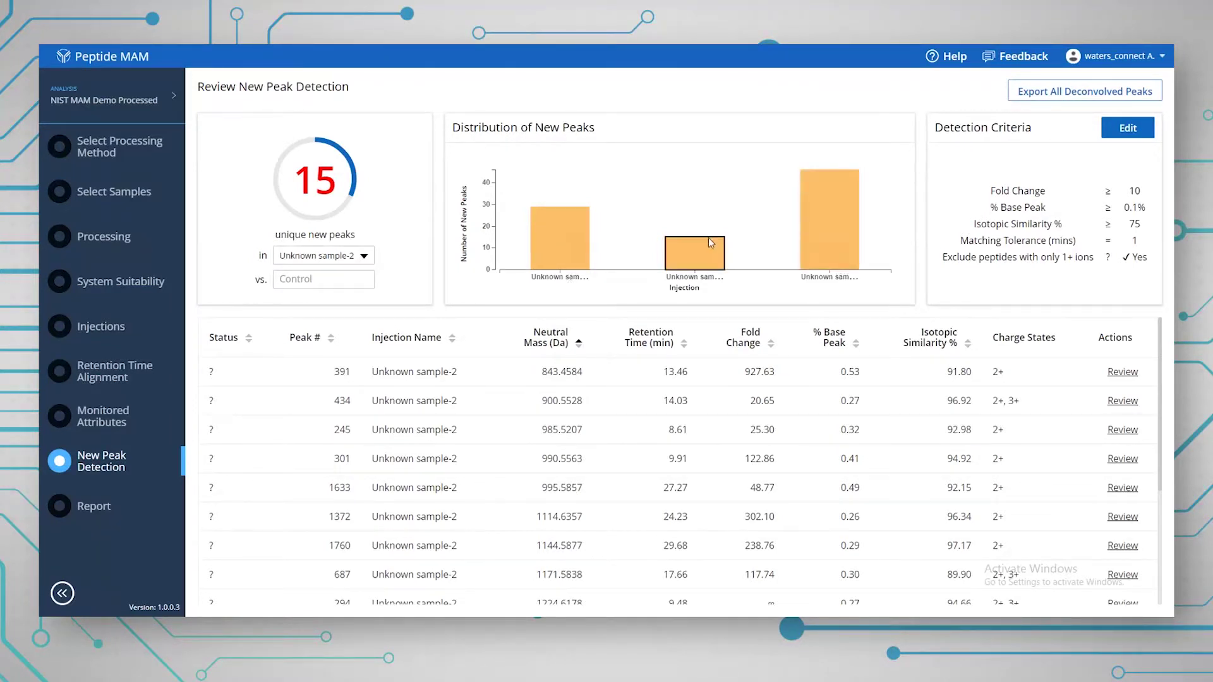
pyautogui.moveTo(706, 242)
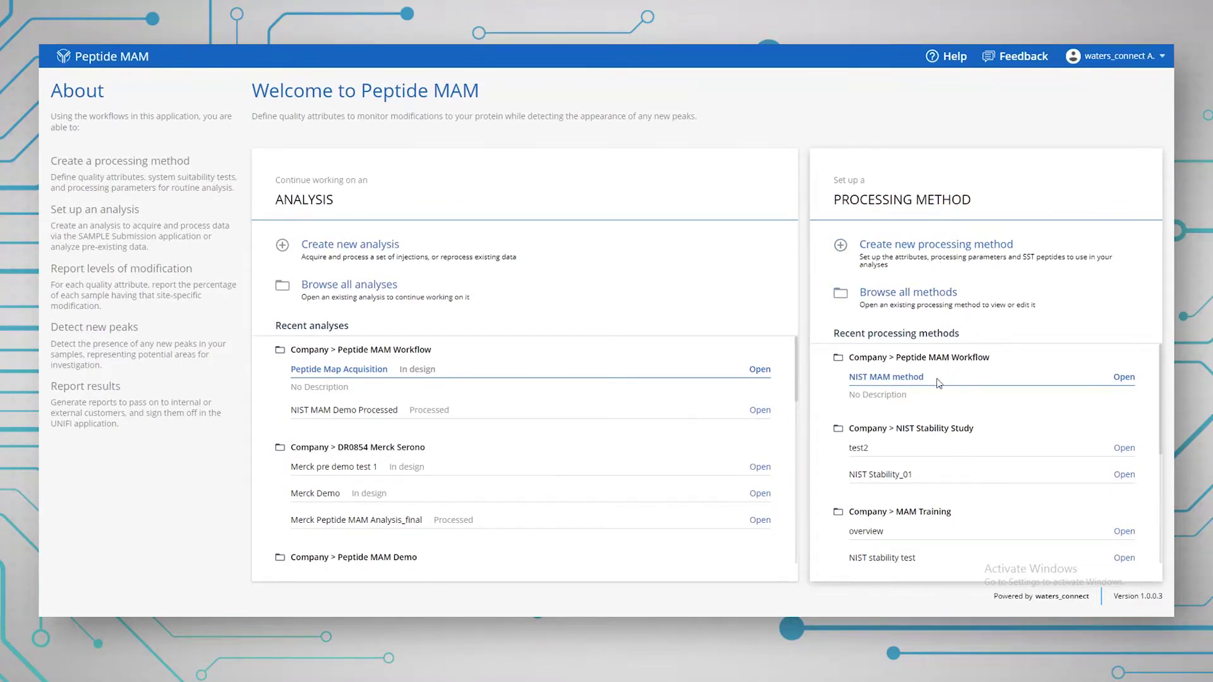
# Step: Open the NIST MAM method processing method and look through its list of defined attributes
pyautogui.click(1124, 378)
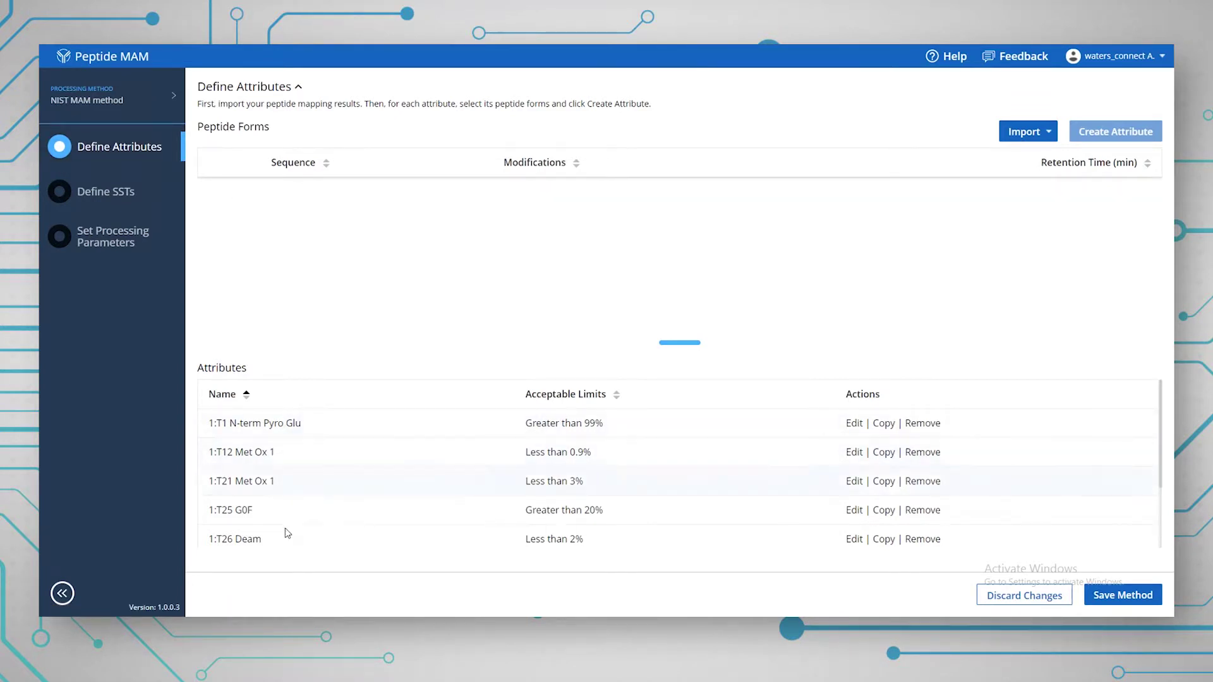
pyautogui.scroll(-3, 784, 481)
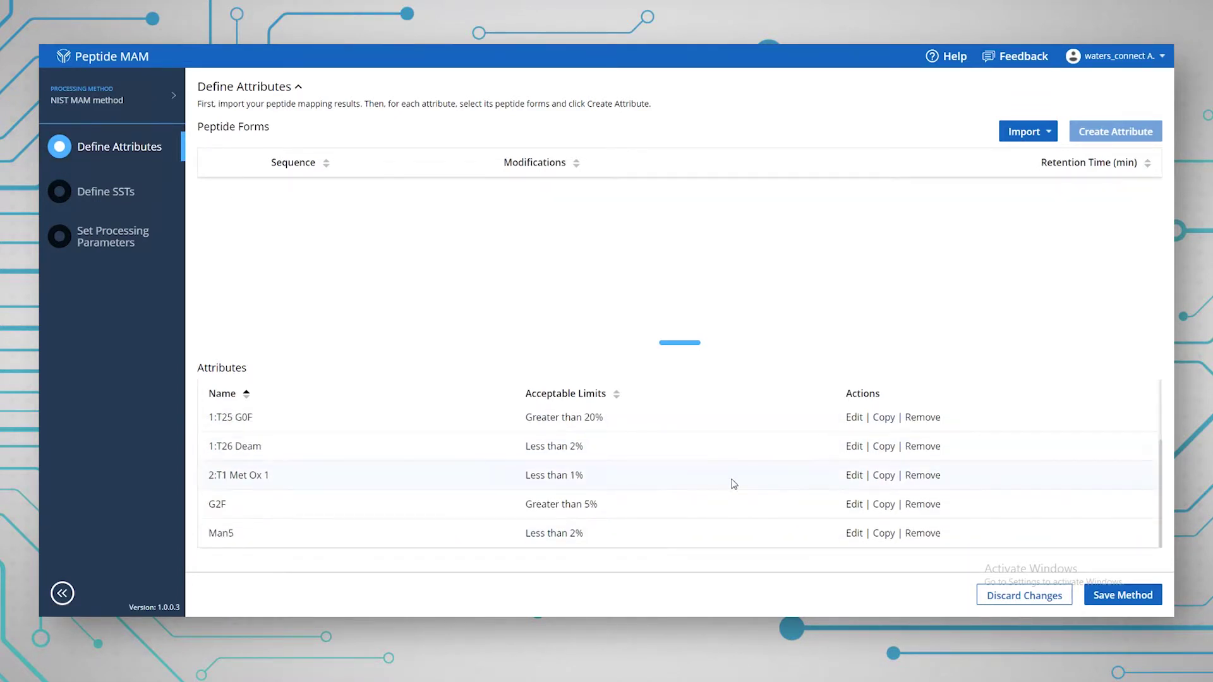
pyautogui.scroll(3, 735, 484)
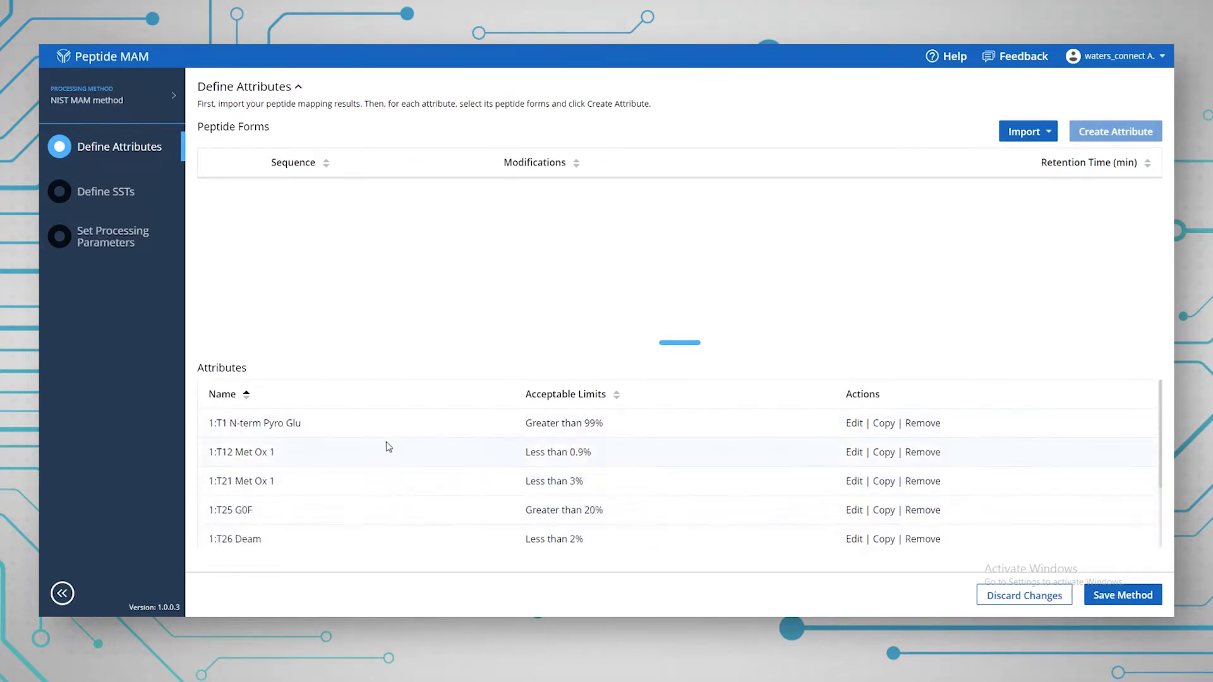
# Step: Inspect the settings and acceptable limit options of the 1:T1 N-term Pyro Glu attribute, leaving it without saving
pyautogui.click(854, 425)
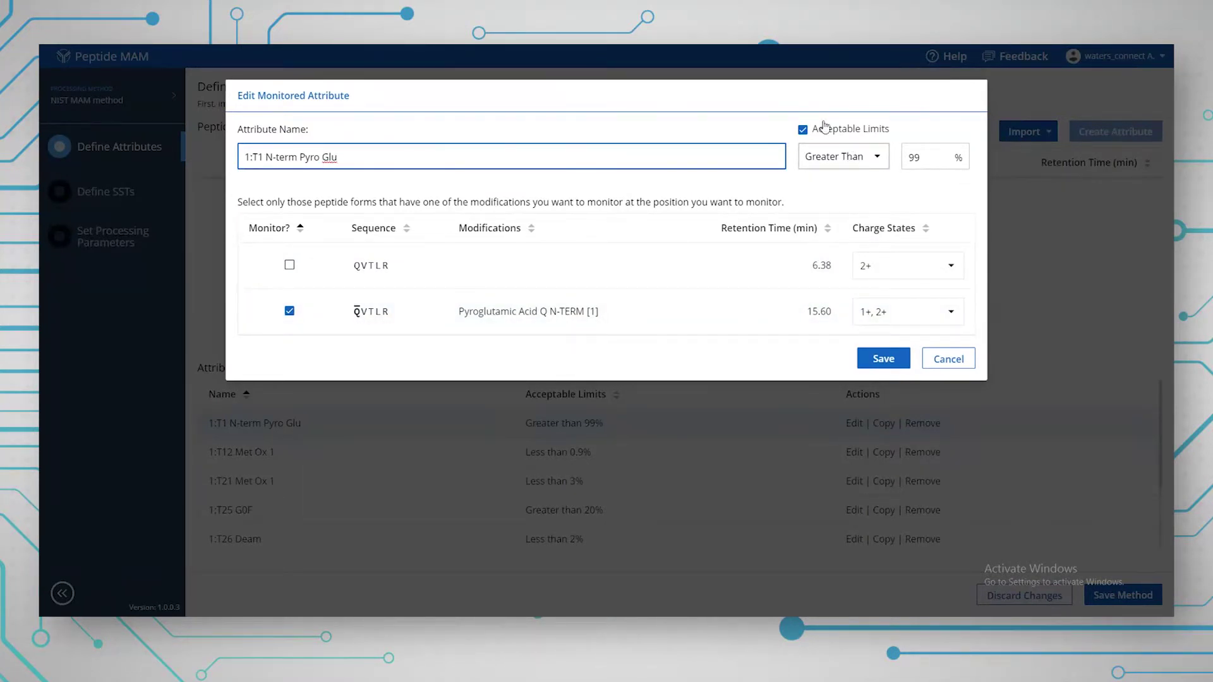
pyautogui.click(878, 159)
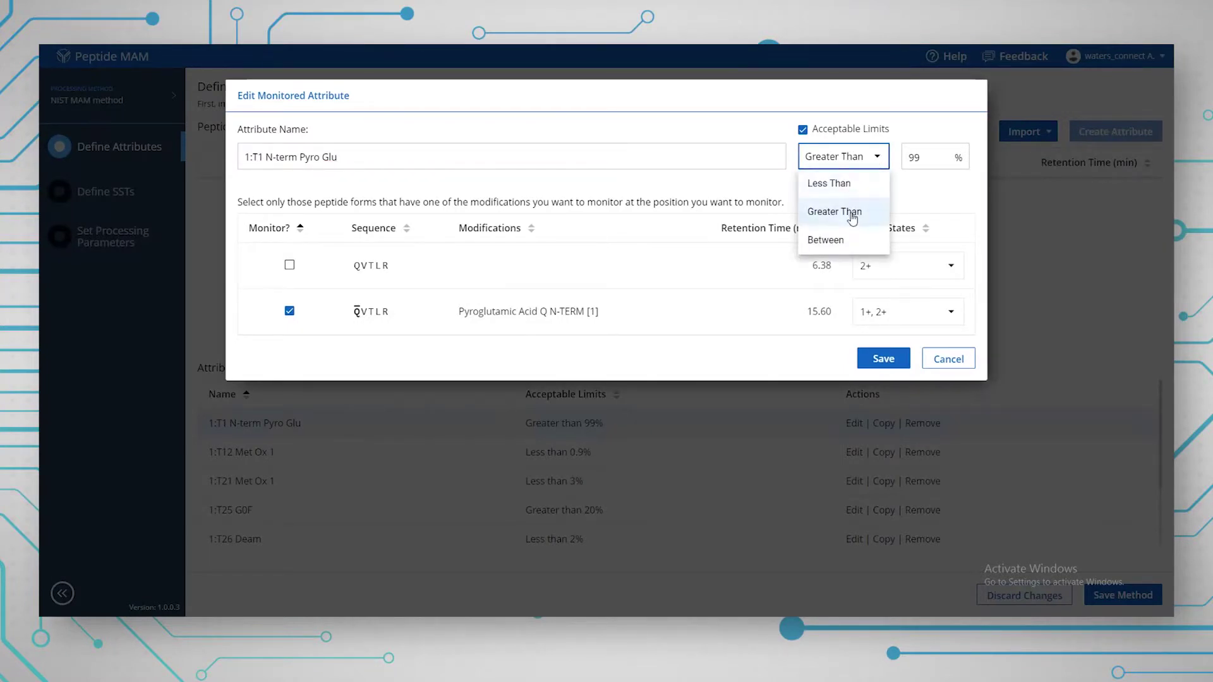
pyautogui.click(919, 133)
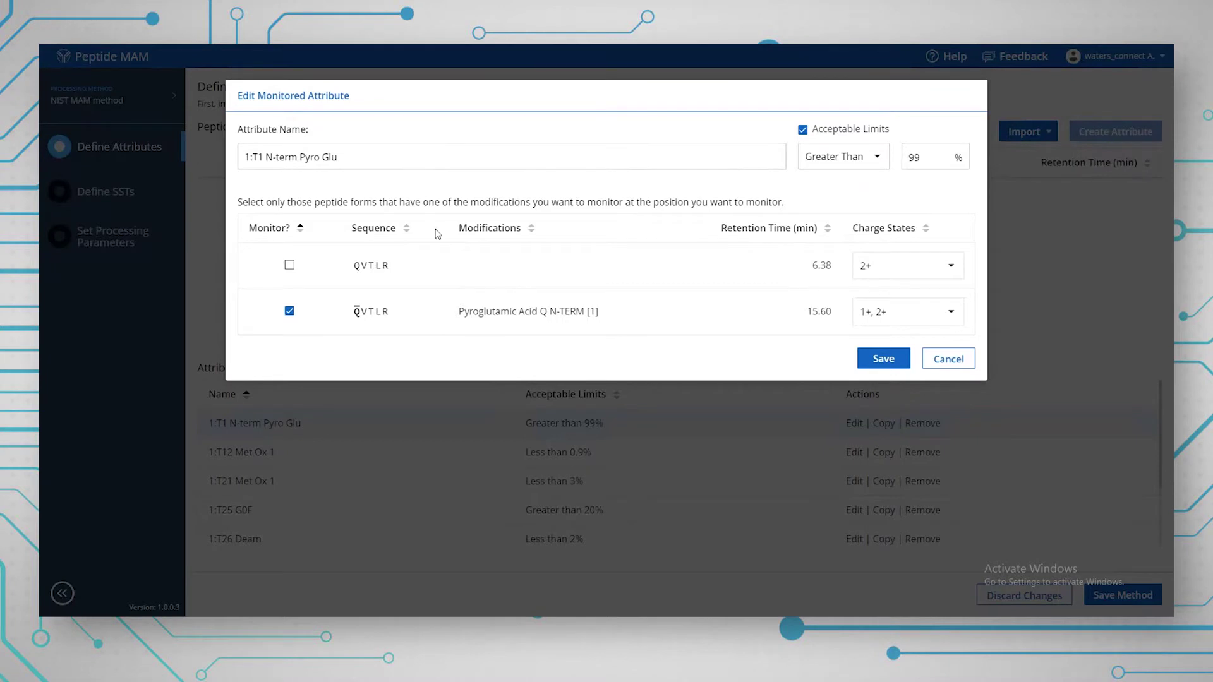
pyautogui.click(951, 360)
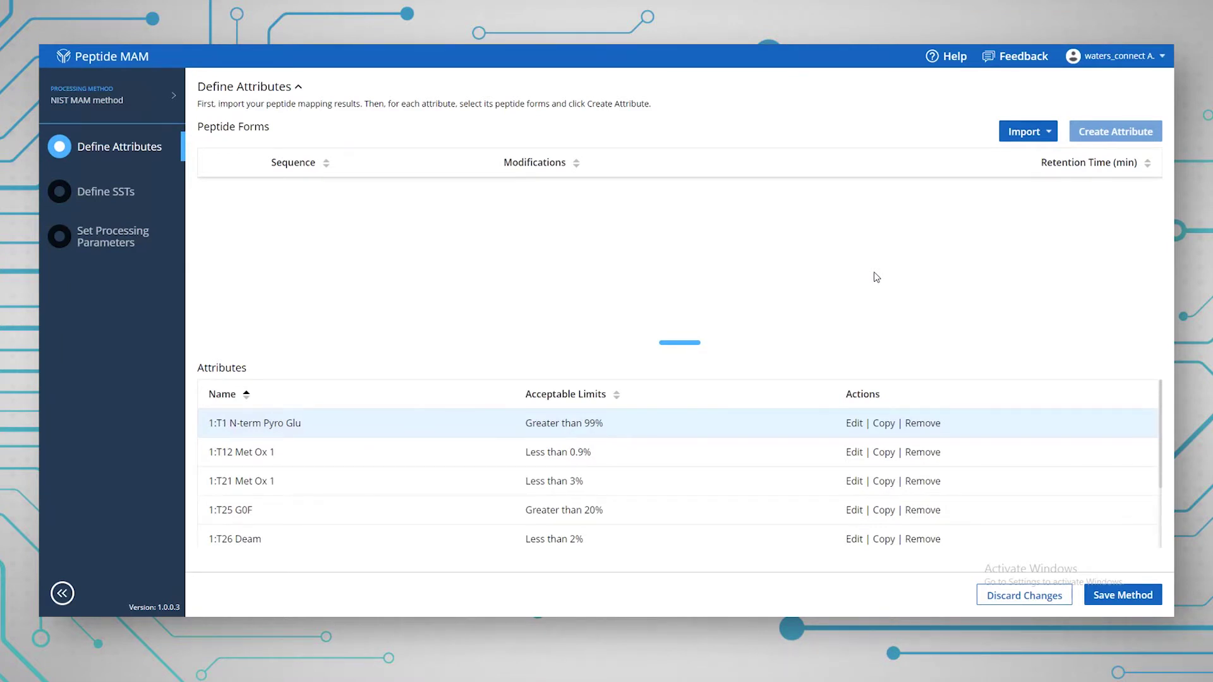
# Step: Import all peptide forms from the NIST CQA for MAM_01 scientific library into the method
pyautogui.click(1046, 138)
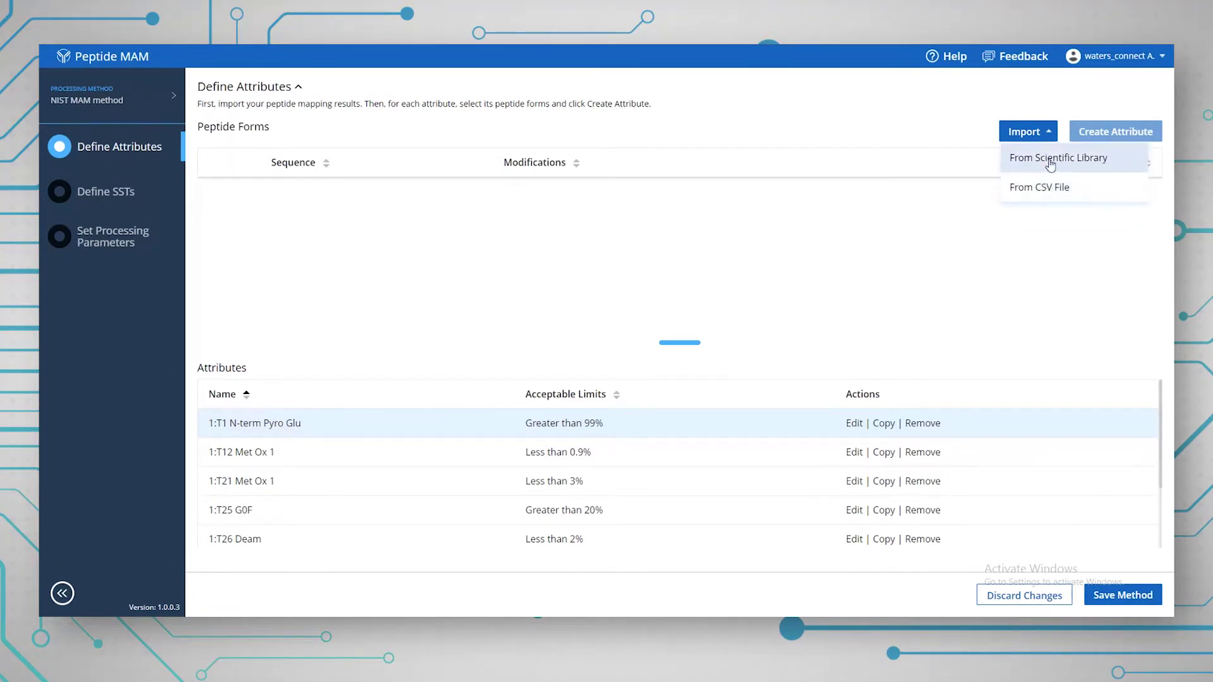
pyautogui.click(1051, 158)
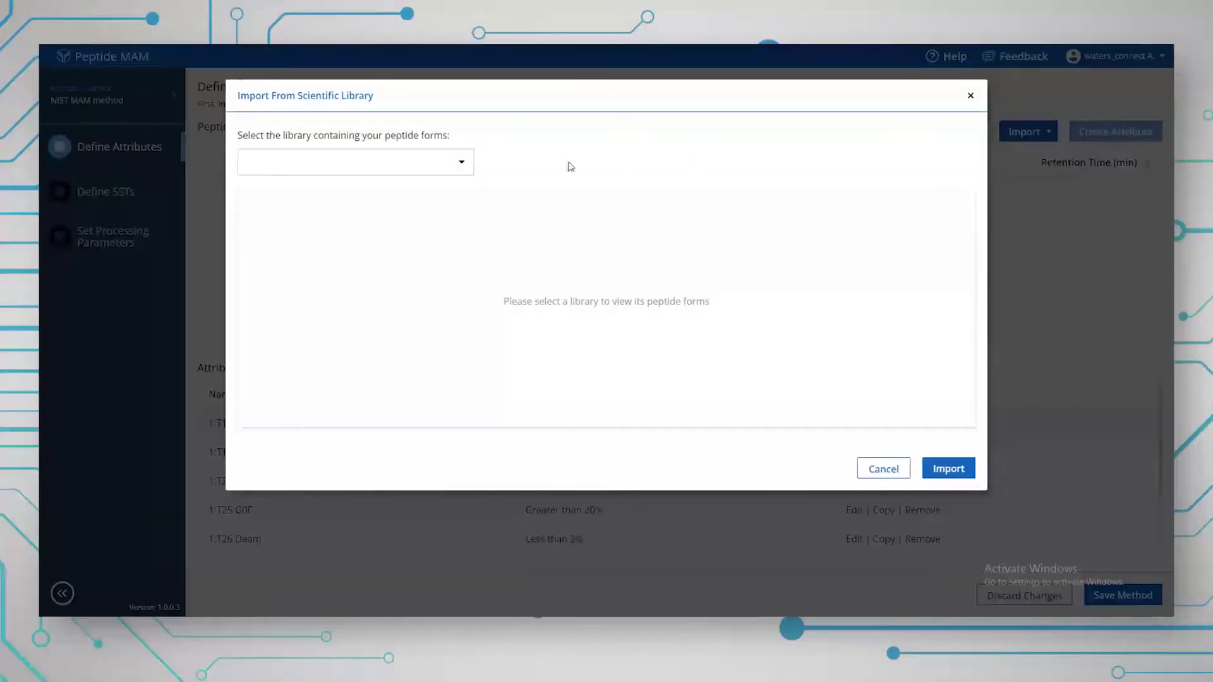
pyautogui.click(467, 166)
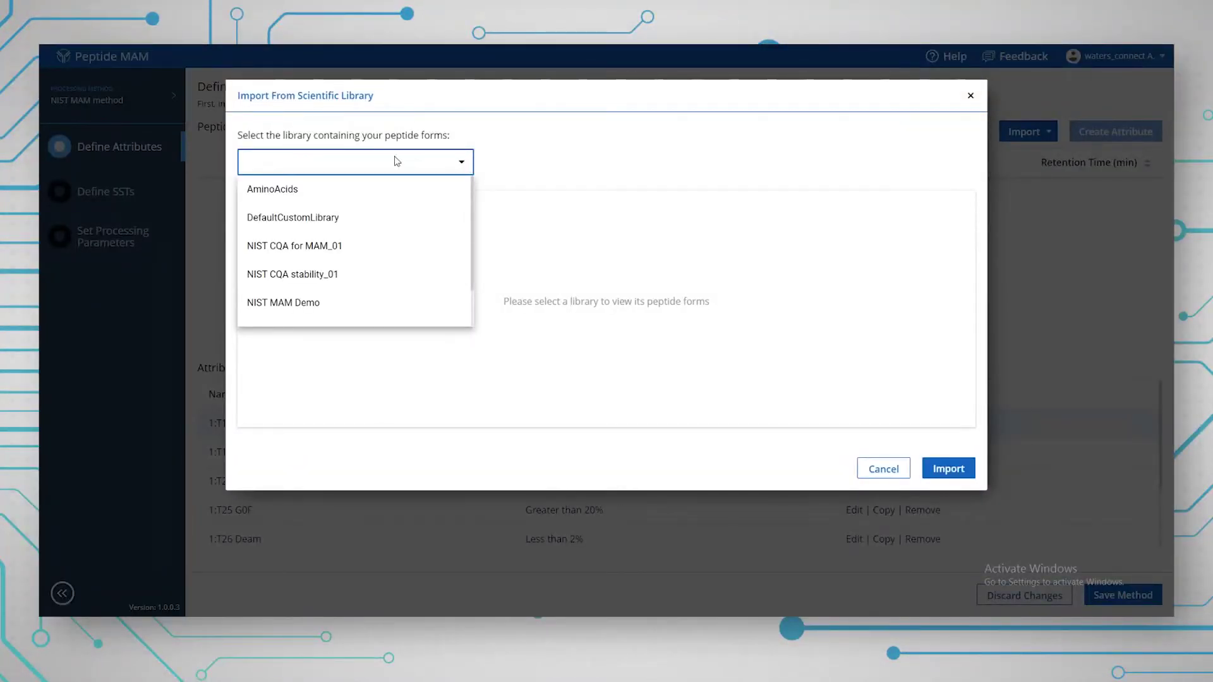
pyautogui.click(339, 247)
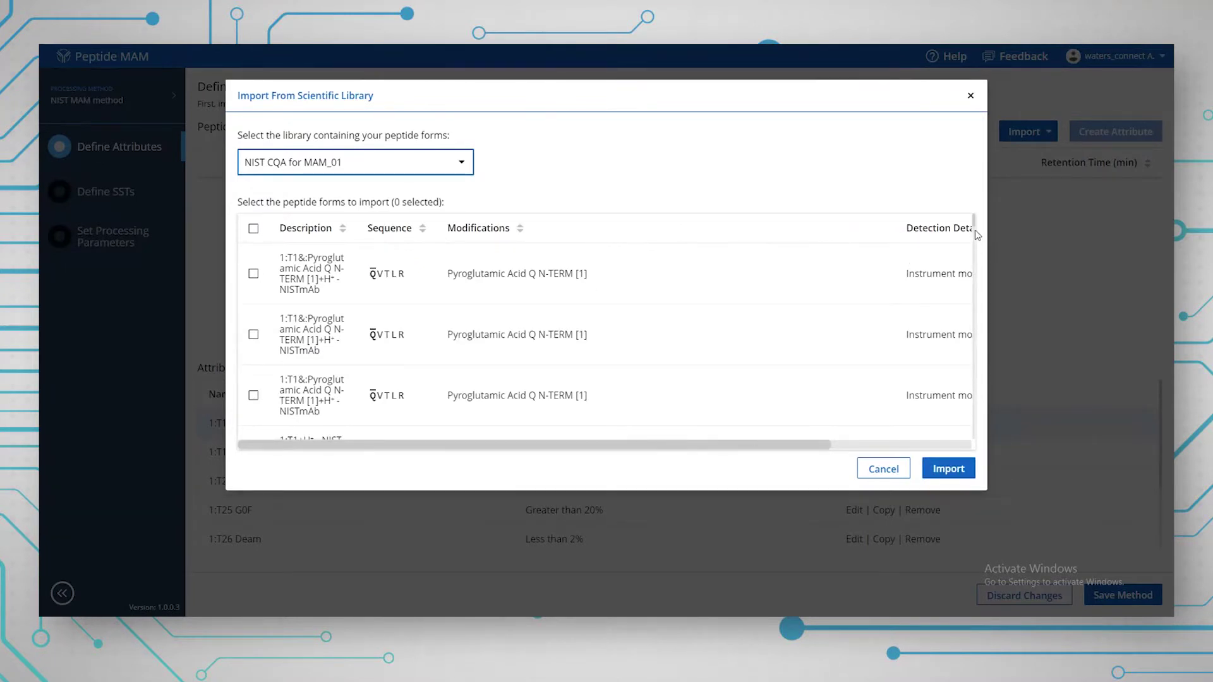
pyautogui.moveTo(977, 230)
pyautogui.mouseDown()
pyautogui.moveTo(975, 297)
pyautogui.moveTo(977, 222)
pyautogui.mouseUp()
pyautogui.click(254, 230)
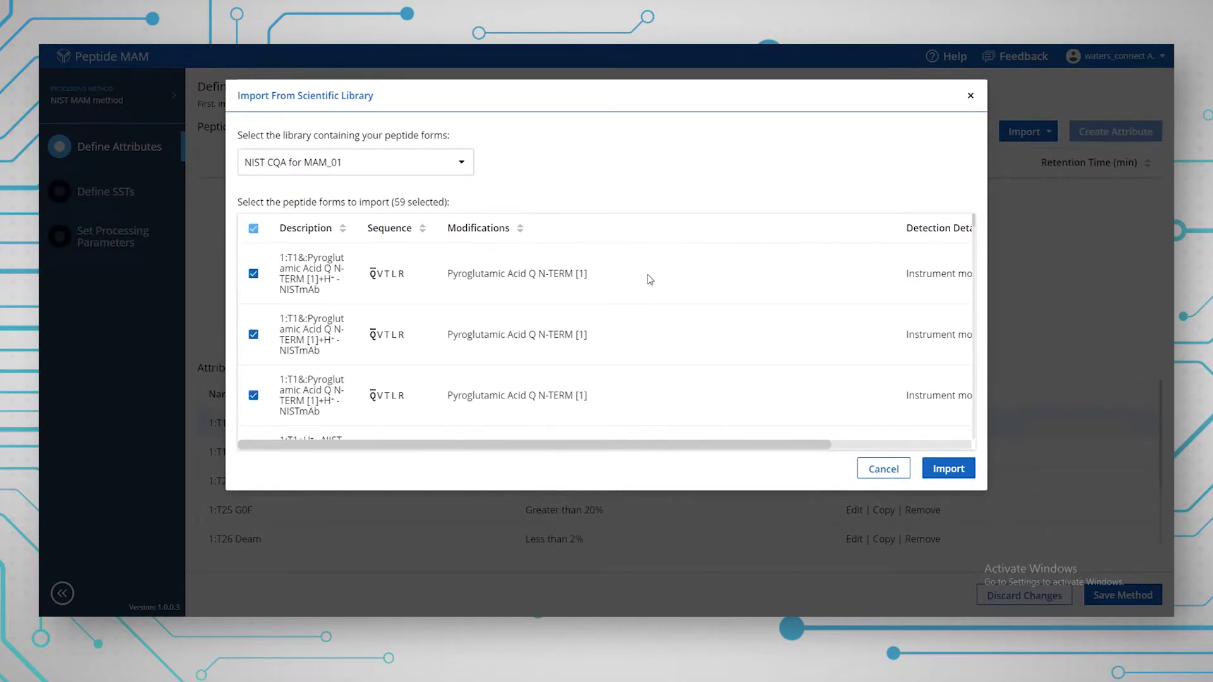
pyautogui.click(956, 470)
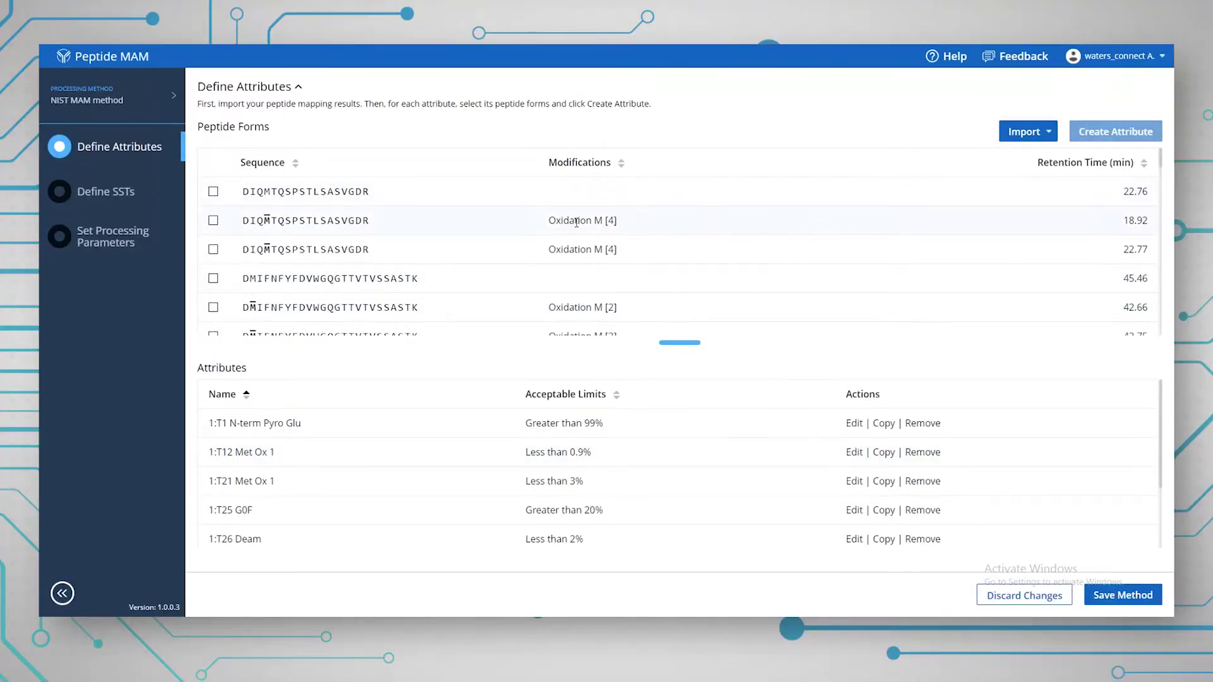
# Step: Select the EEQYNSTYR peptide forms with G0F, G0F-GlcNAc, G1F, G1F-GlcNAc, G2F and Man5 glycosylation
pyautogui.scroll(-5, 577, 222)
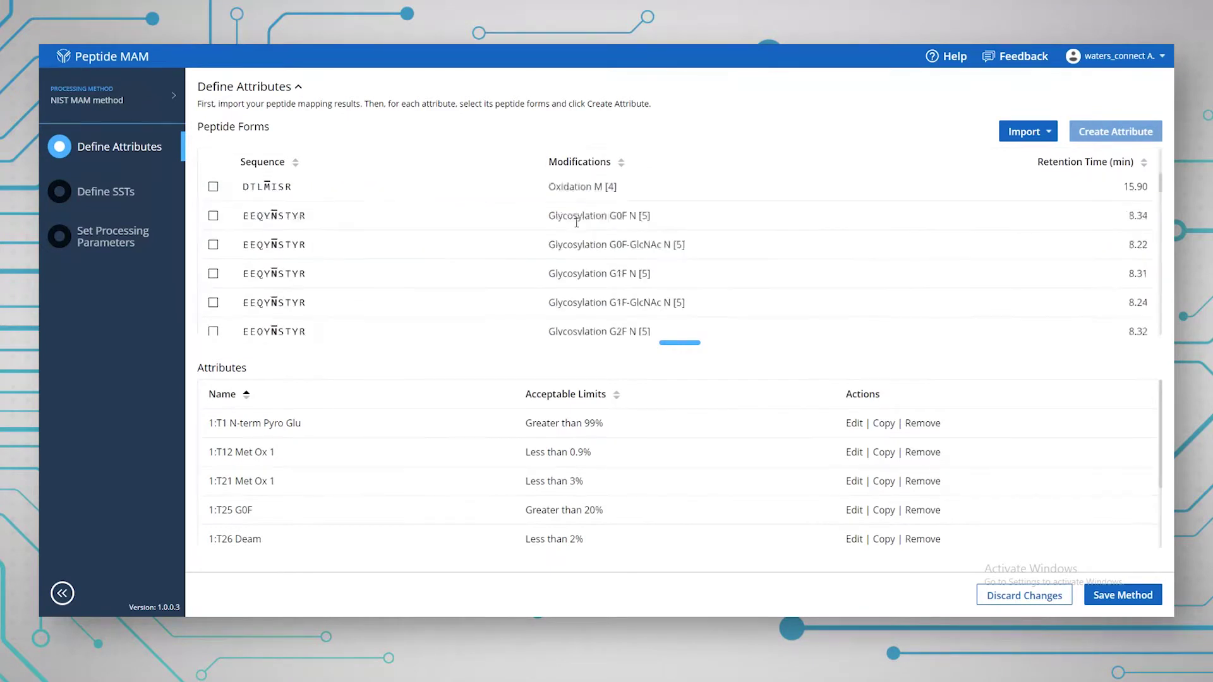
pyautogui.scroll(1, 576, 227)
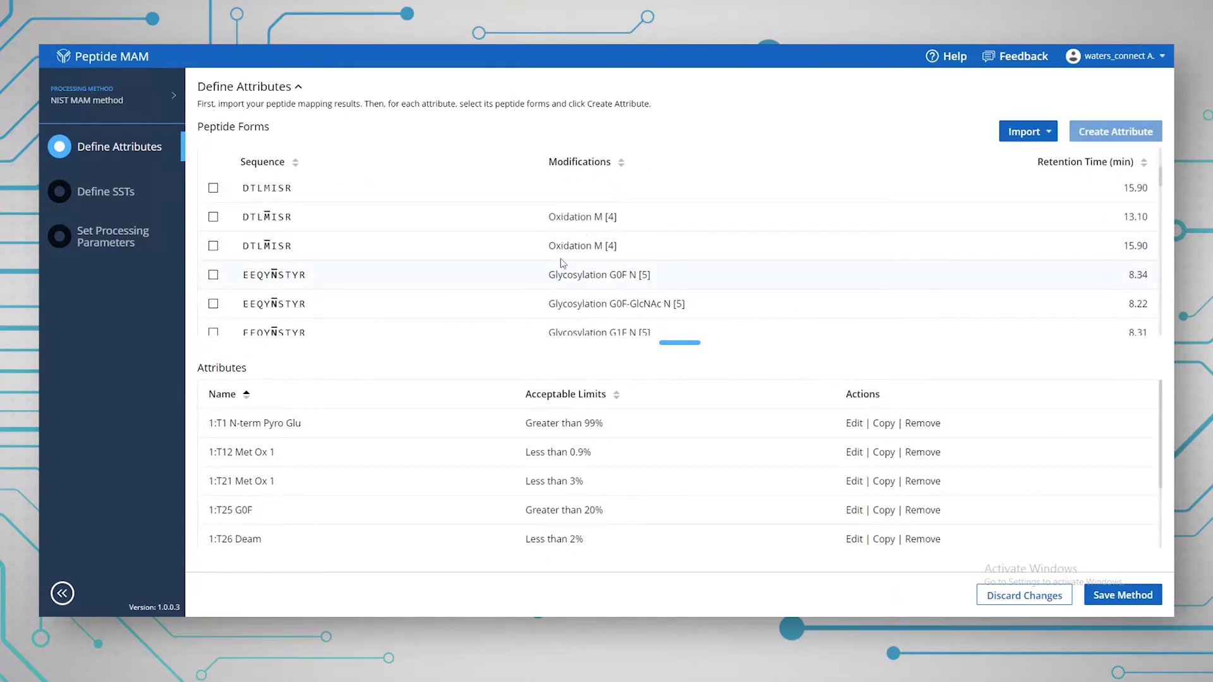
pyautogui.click(213, 276)
pyautogui.scroll(-1, 259, 275)
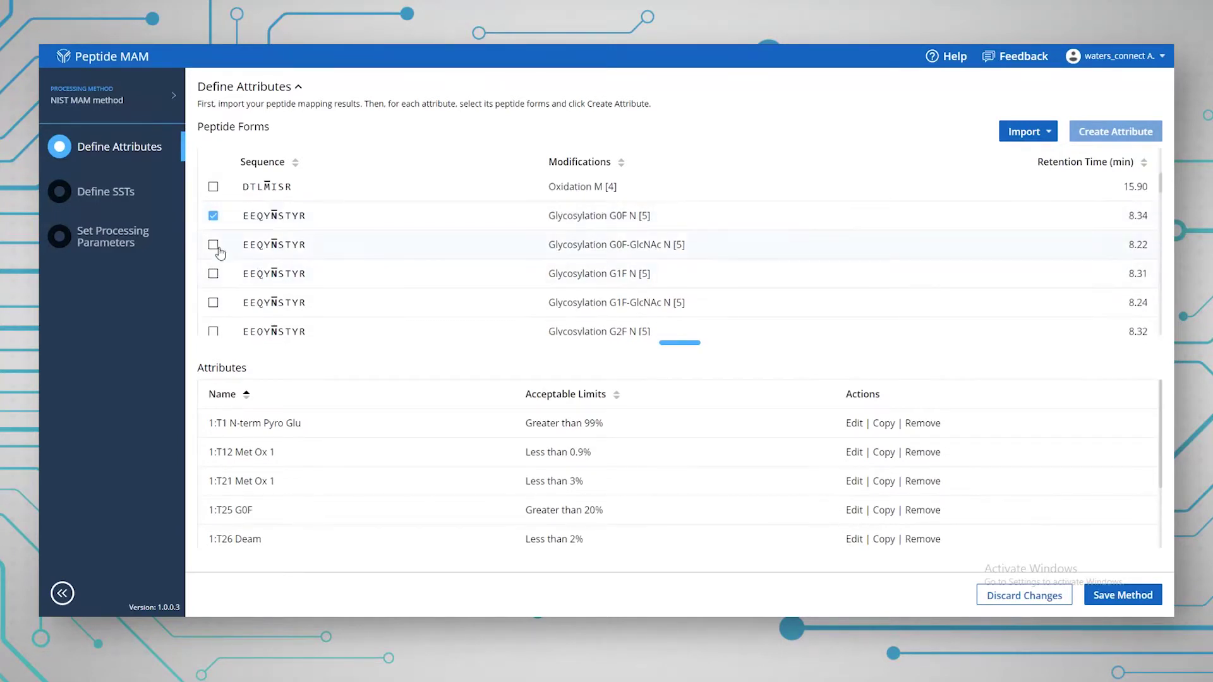
pyautogui.click(214, 246)
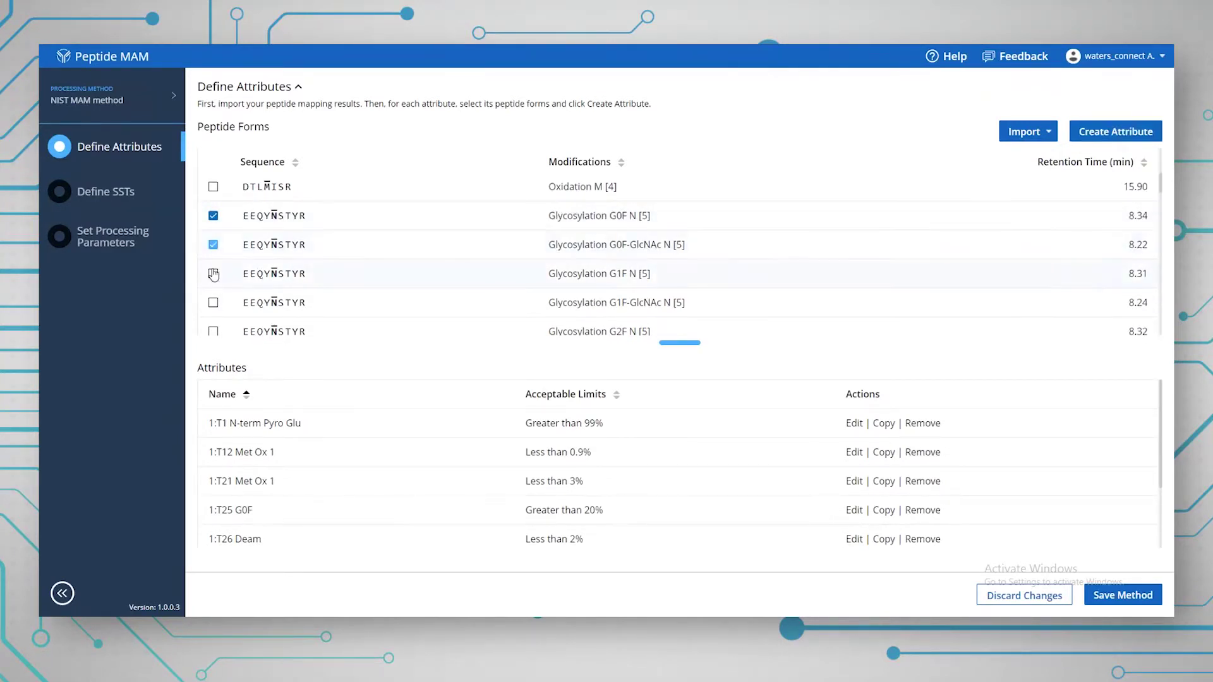
pyautogui.click(214, 276)
pyautogui.click(213, 303)
pyautogui.scroll(-1, 245, 306)
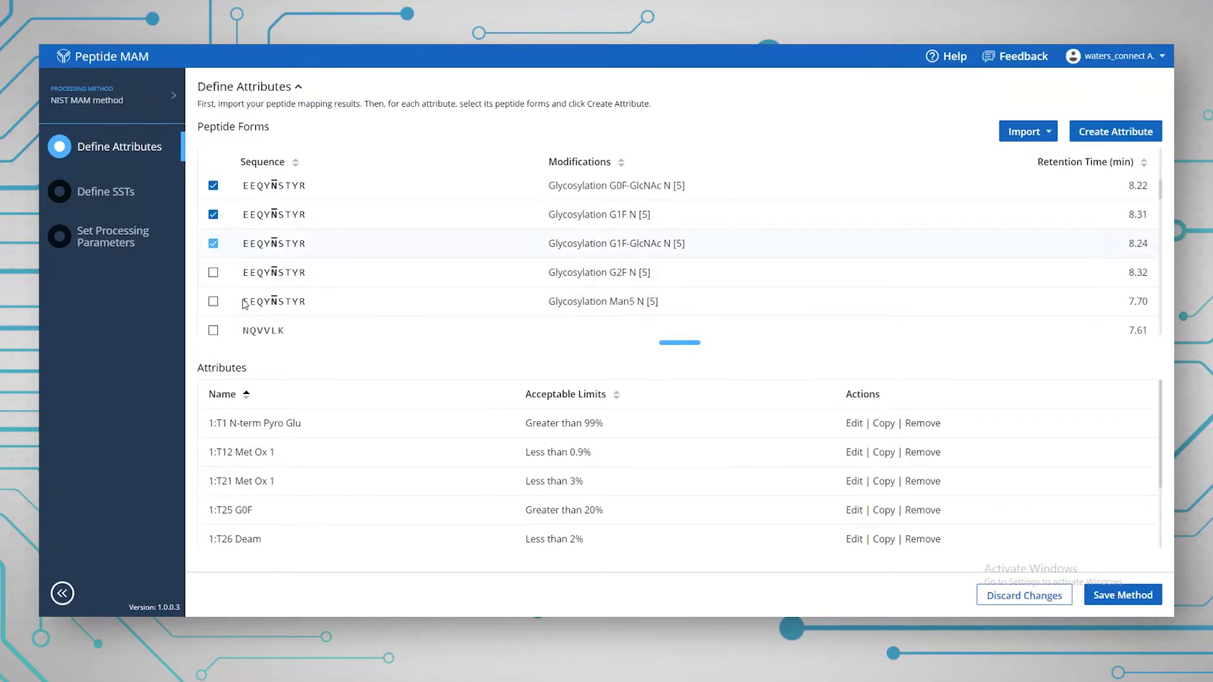
pyautogui.click(214, 273)
pyautogui.click(213, 304)
# Step: Start a new attribute from the selected forms, monitoring Glycosylation G1F N [5], and name it G1F
pyautogui.click(1123, 137)
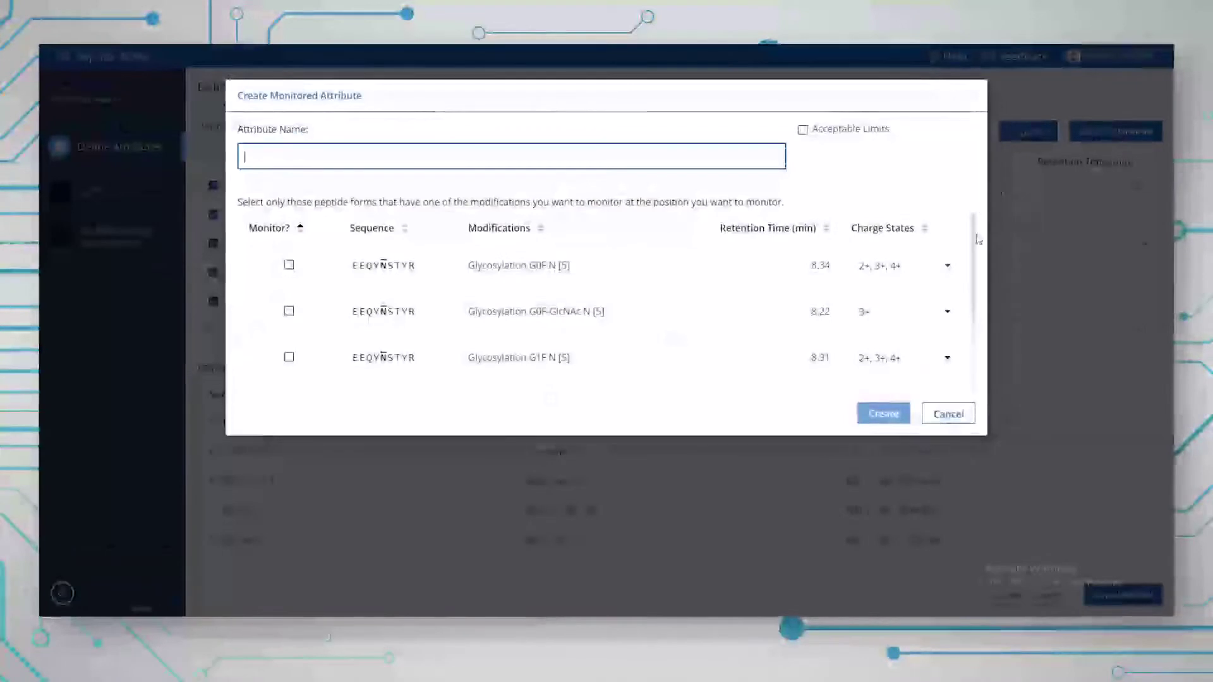
pyautogui.moveTo(978, 239)
pyautogui.mouseDown()
pyautogui.moveTo(986, 332)
pyautogui.moveTo(983, 222)
pyautogui.mouseUp()
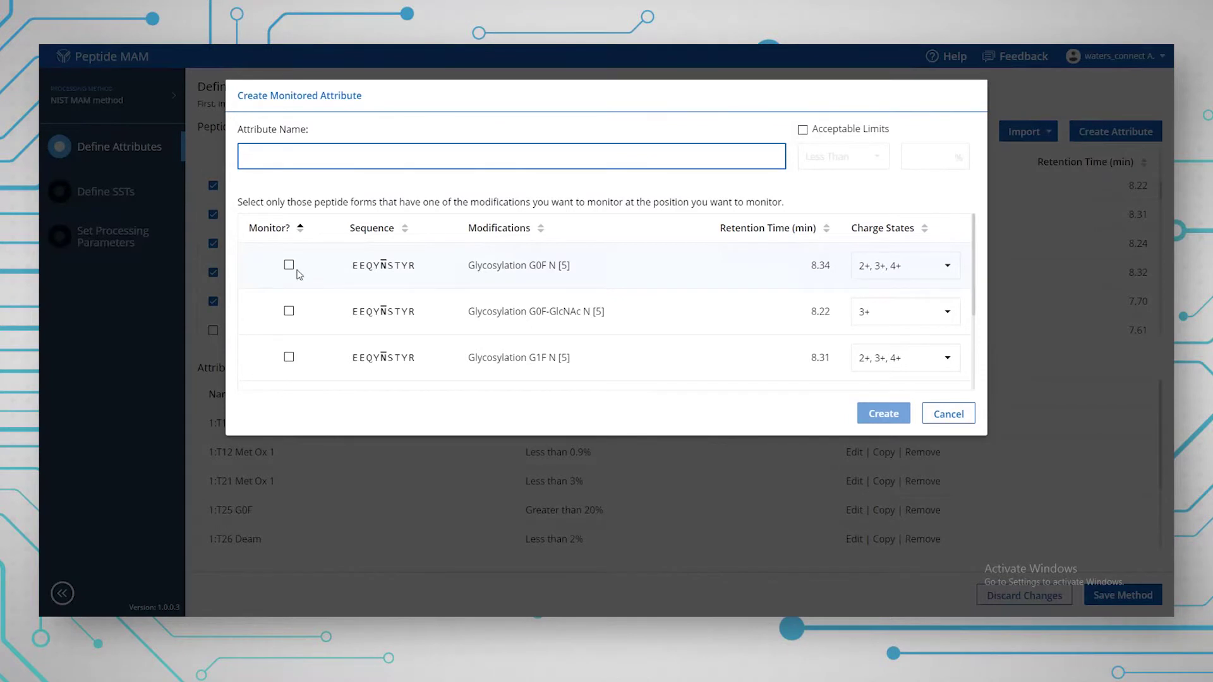
pyautogui.click(289, 357)
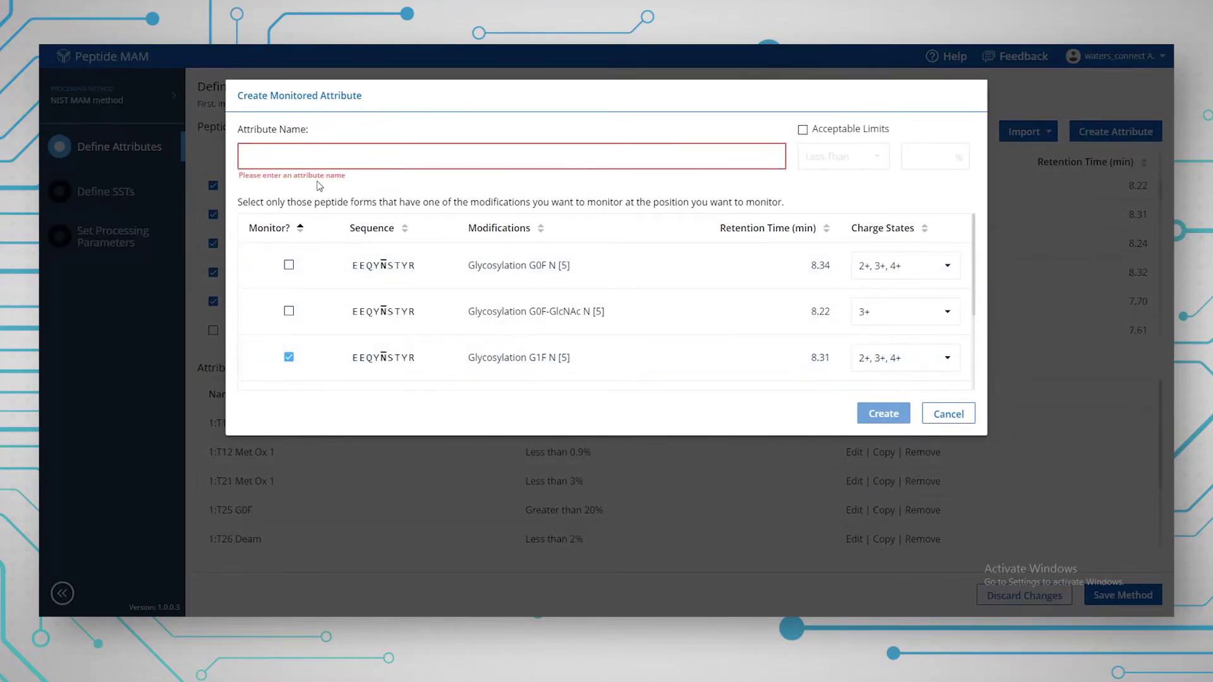
pyautogui.click(320, 160)
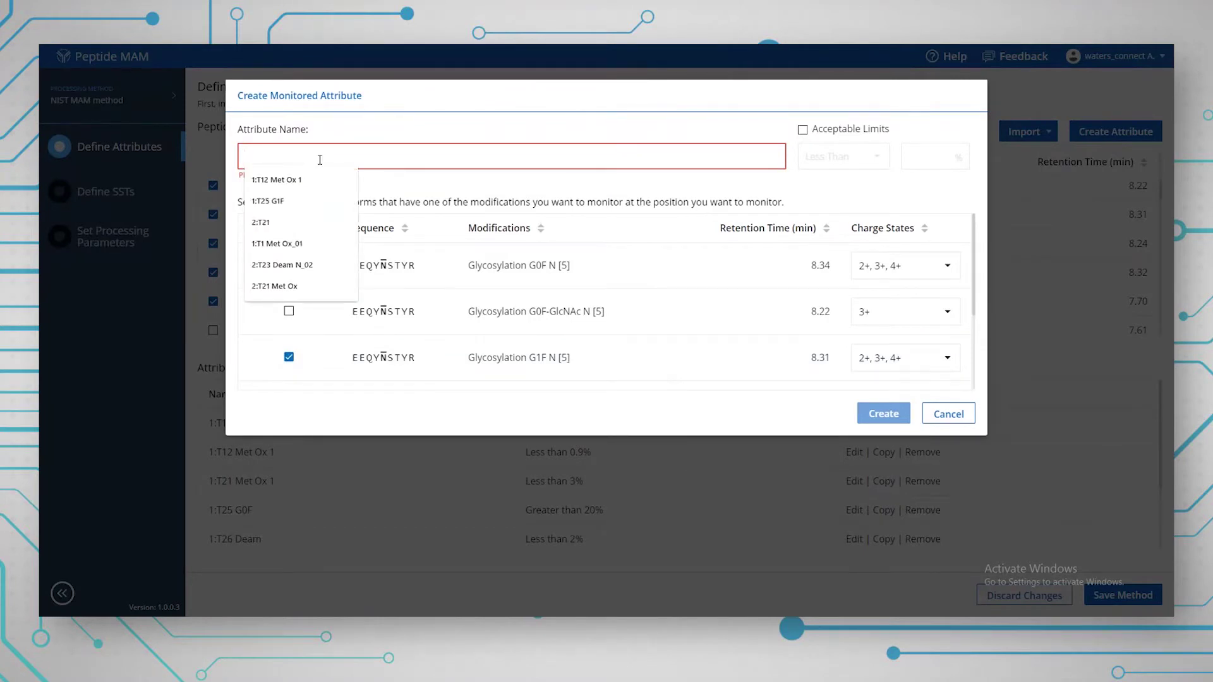
pyautogui.write('G1F')
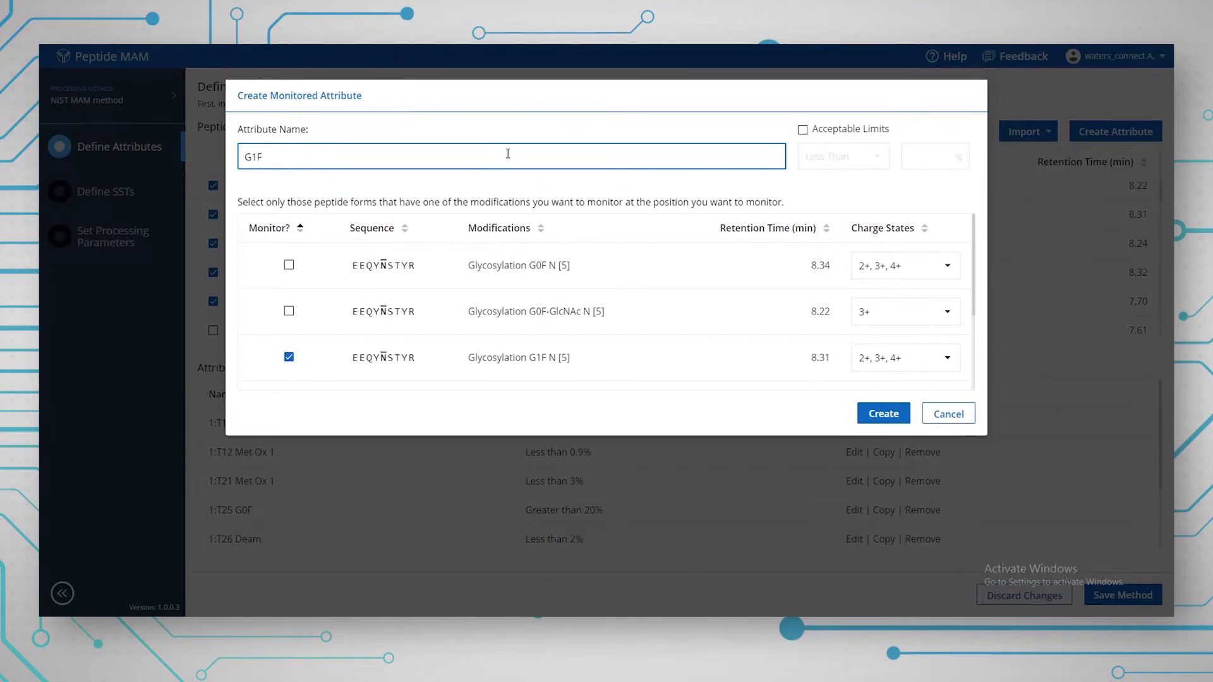
# Step: Enable acceptable limits of greater than 10% for the new attribute and create it
pyautogui.click(803, 130)
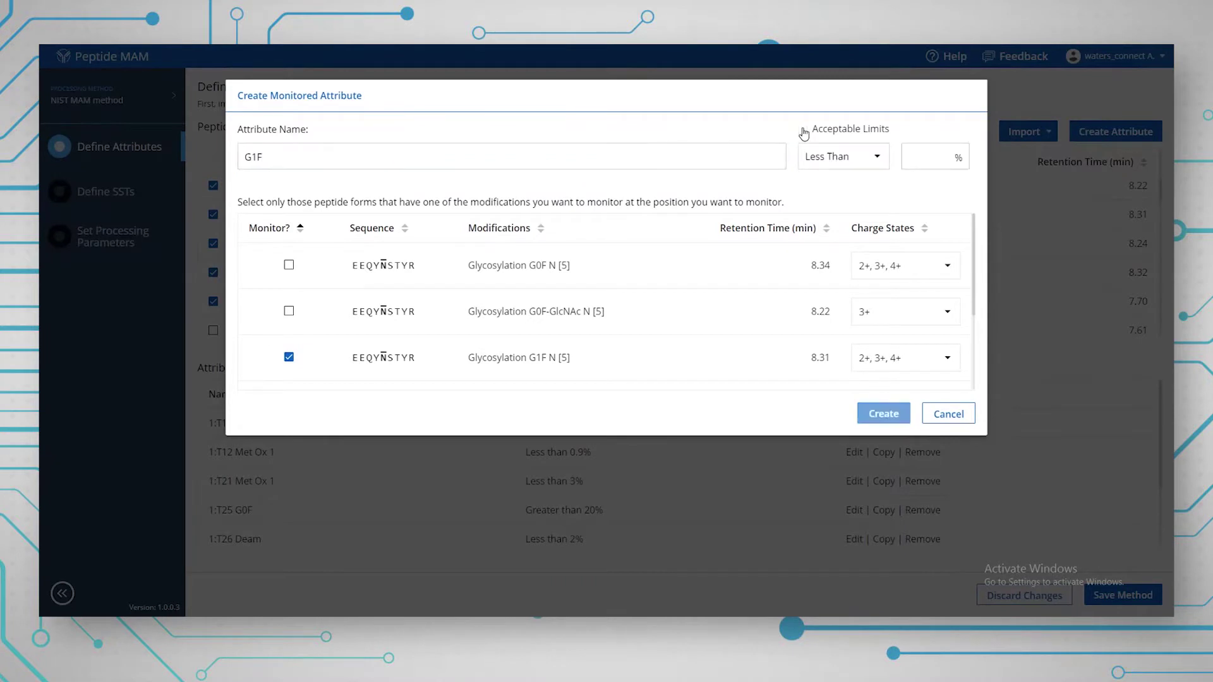
pyautogui.click(876, 158)
pyautogui.click(860, 213)
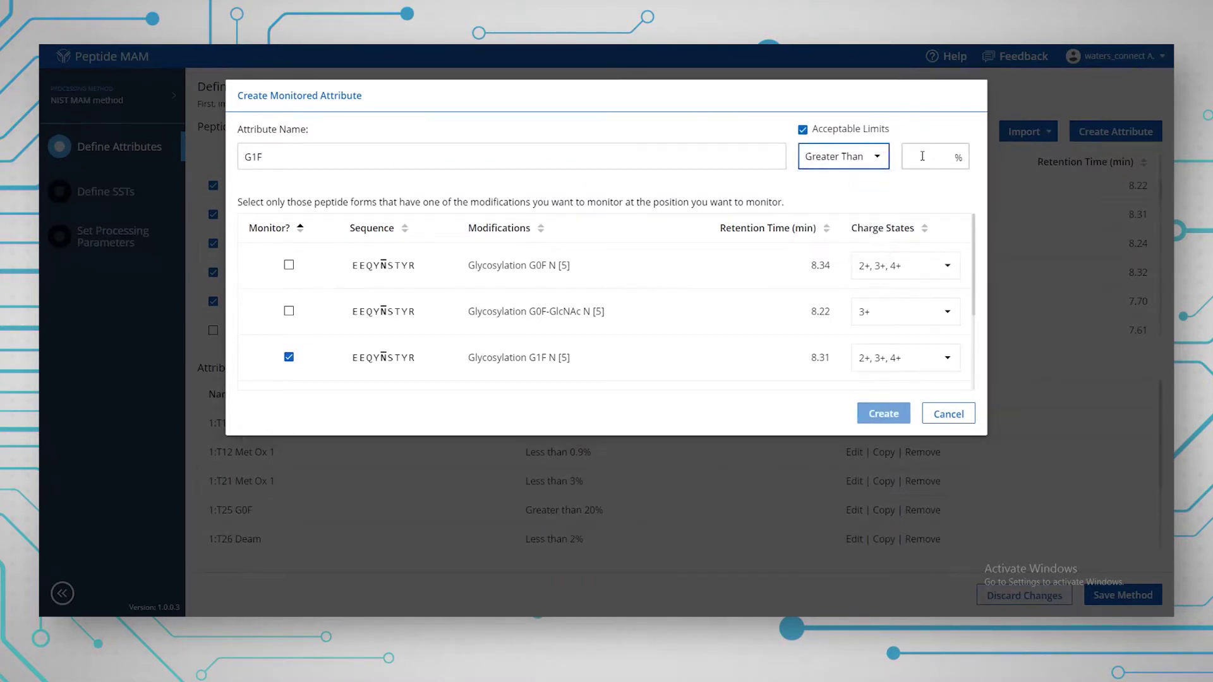
pyautogui.click(939, 155)
pyautogui.write('10')
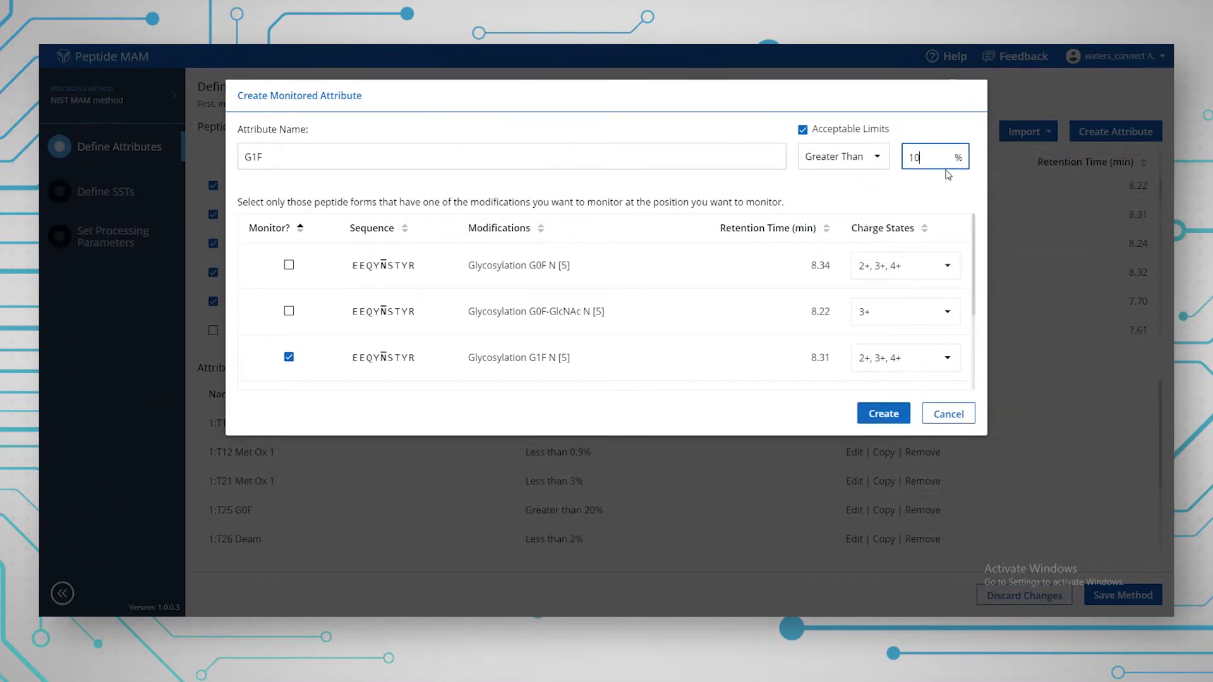
pyautogui.click(878, 418)
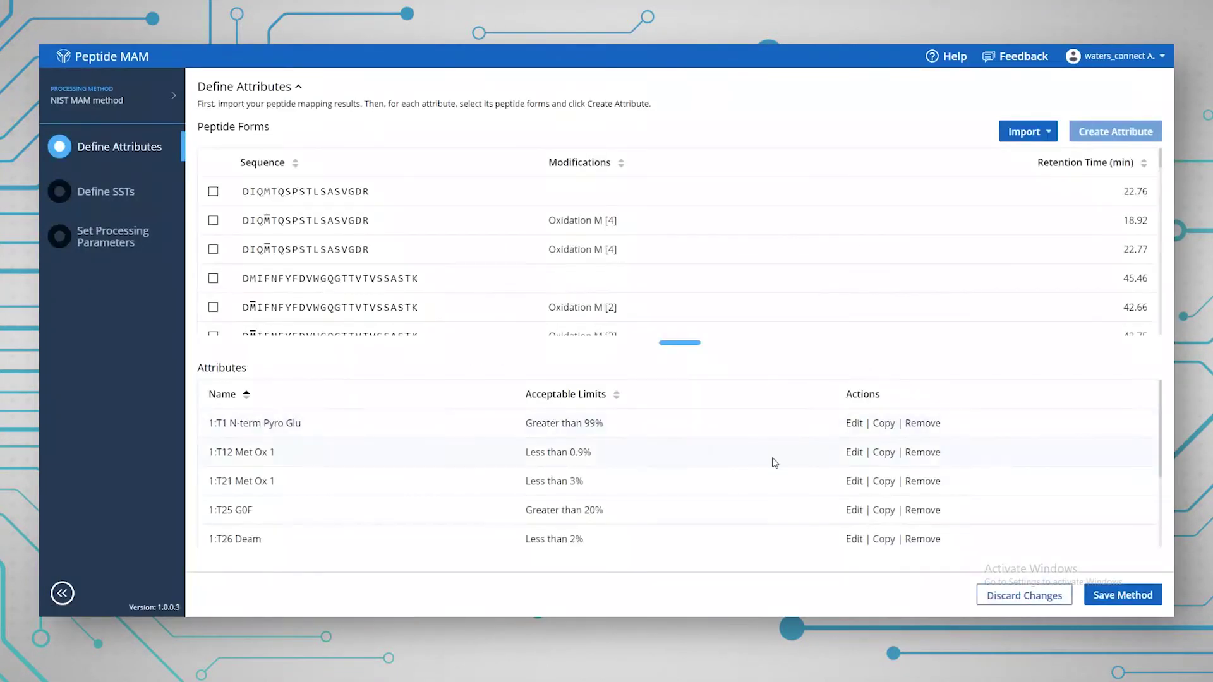
# Step: Copy the G1F attribute and mark the Glycosylation G0F-GlcNAc N [5] peptide form for monitoring in the copy
pyautogui.scroll(-2, 775, 463)
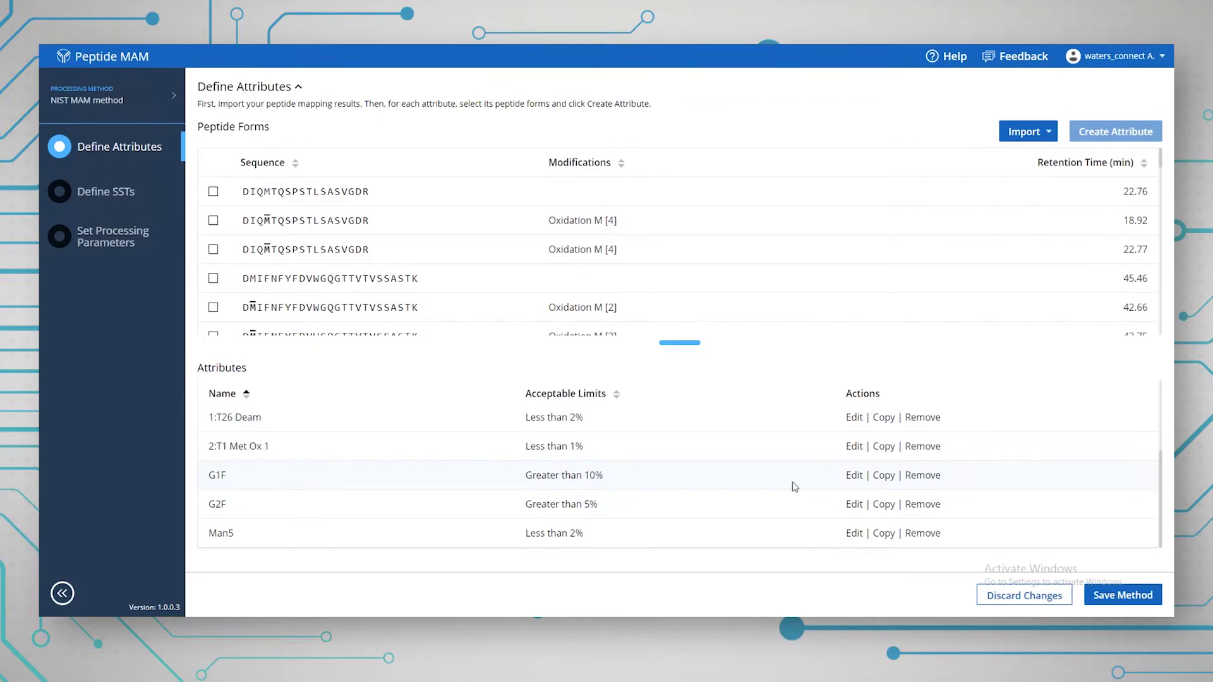
pyautogui.click(883, 477)
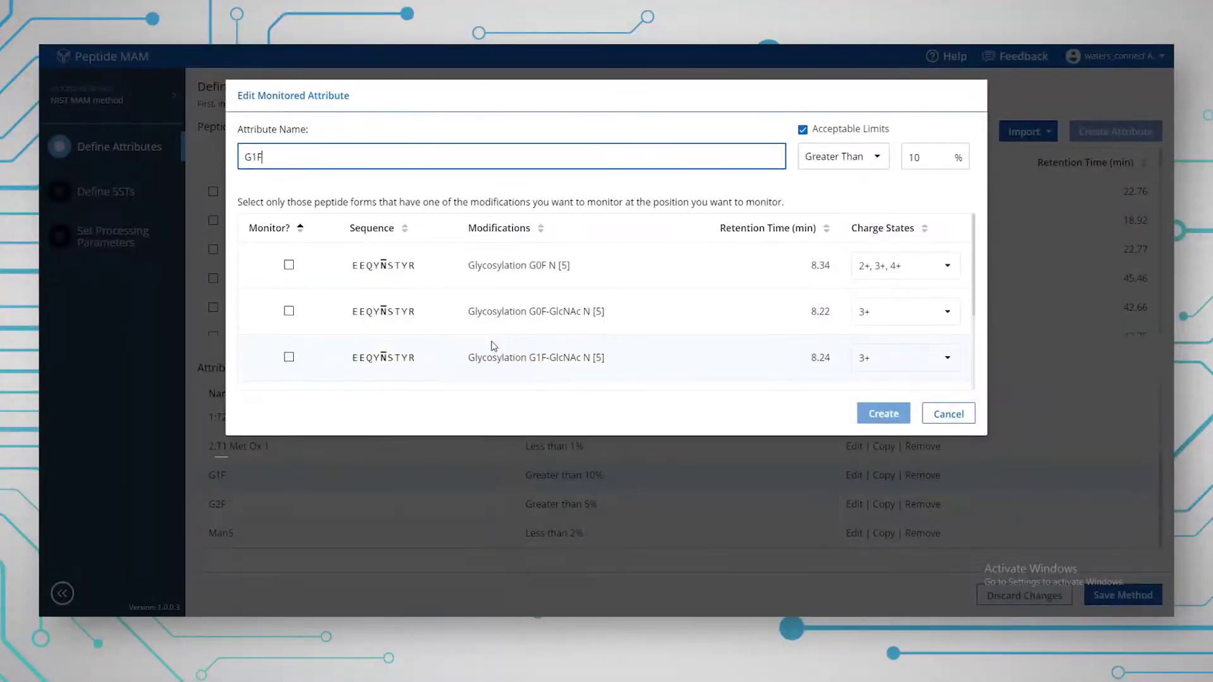
pyautogui.scroll(-1, 493, 347)
pyautogui.scroll(-2, 493, 345)
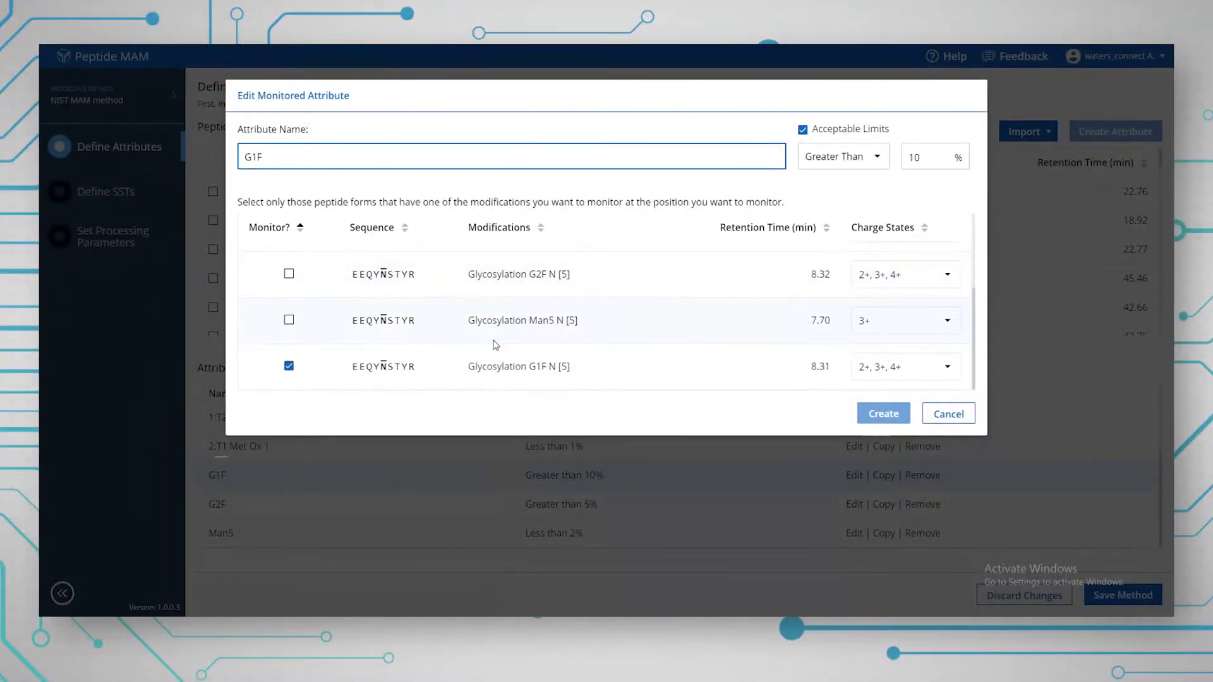
pyautogui.scroll(3, 494, 345)
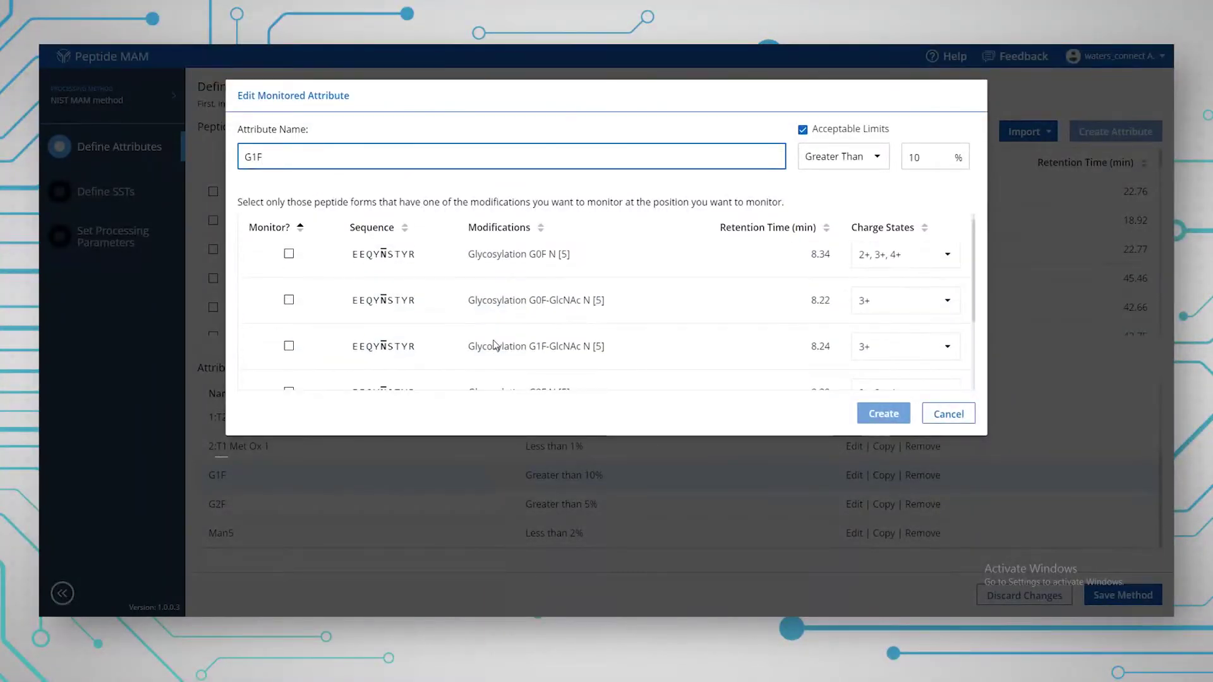
pyautogui.click(288, 300)
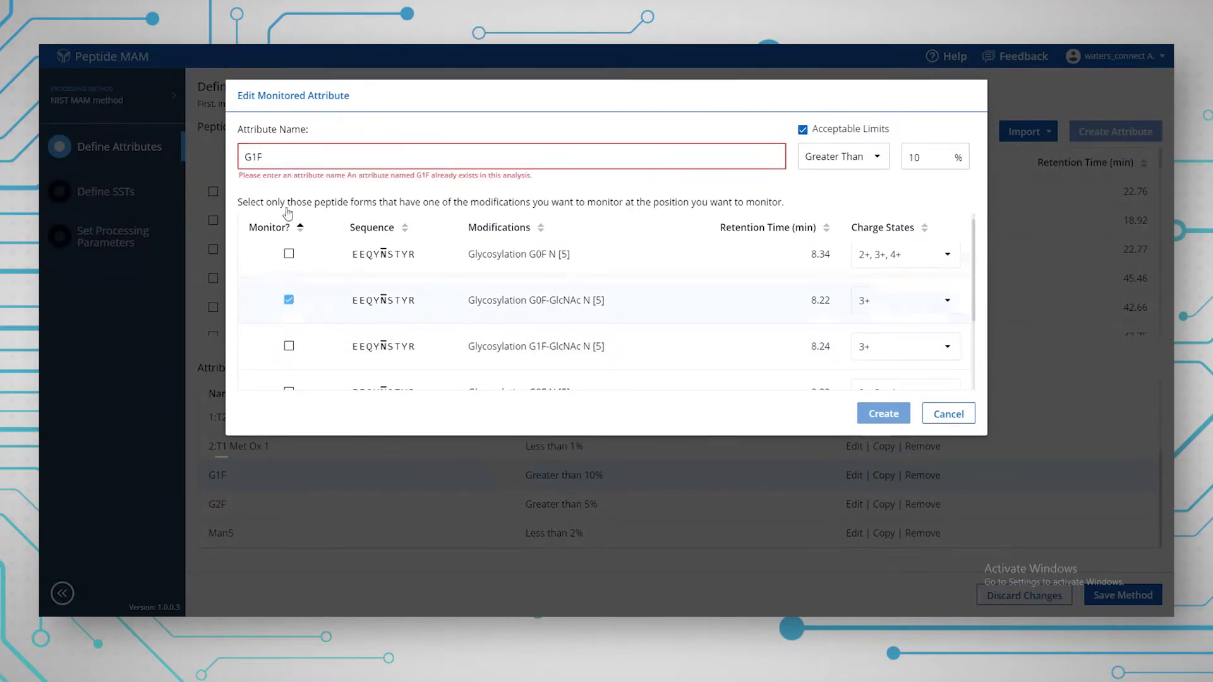
# Step: Name the copied attribute G0F-GlcNAc
pyautogui.moveTo(272, 157); pyautogui.dragTo(252, 157)
pyautogui.write('0')
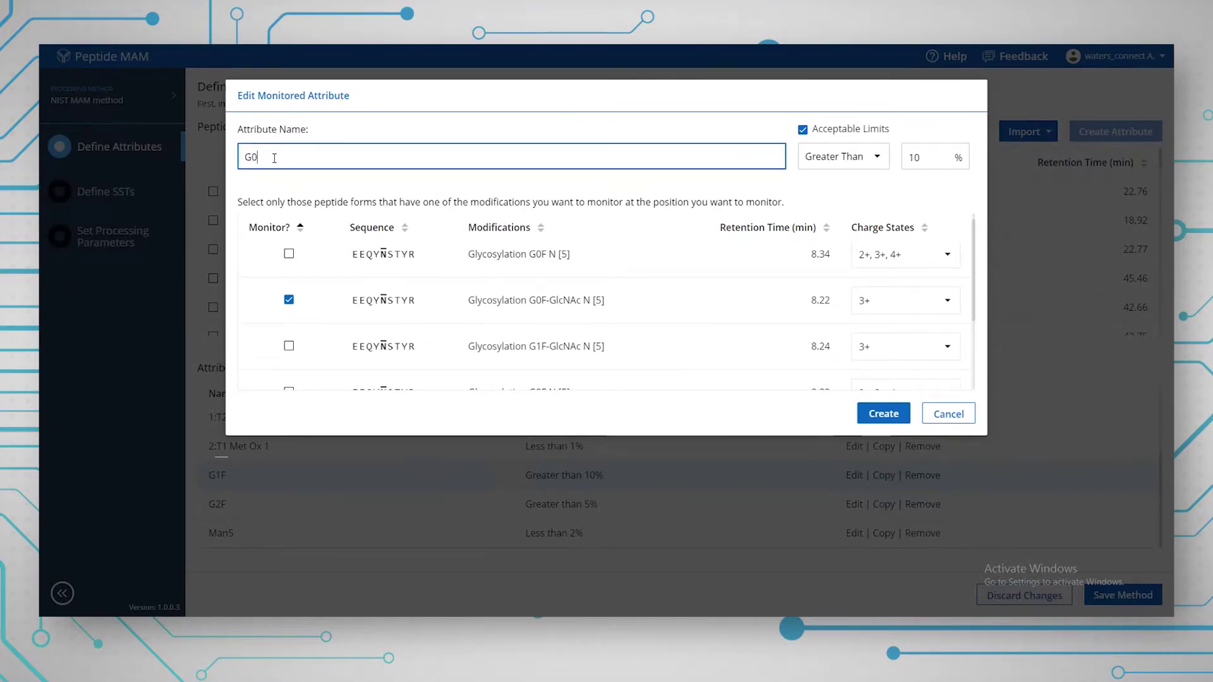
pyautogui.write('F-GlcNAc')
# Step: Set the acceptable limits of the copied attribute to less than 5% and create it
pyautogui.click(878, 157)
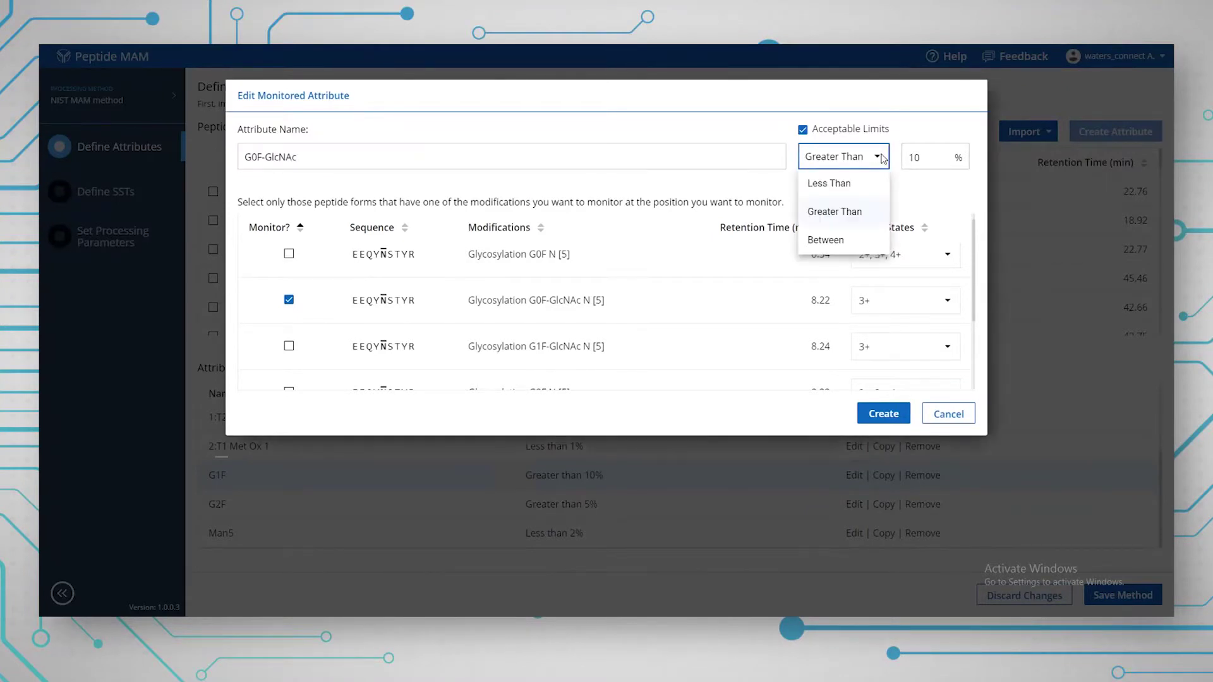
pyautogui.click(829, 184)
pyautogui.click(945, 158)
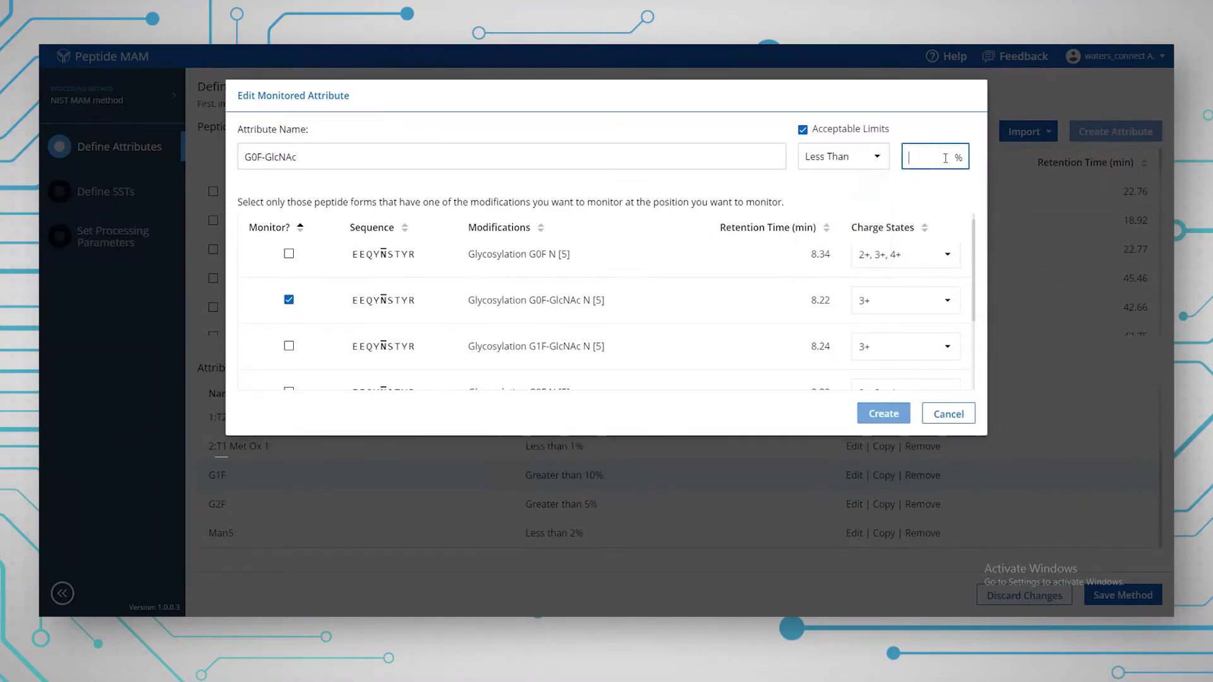
pyautogui.write('2')
pyautogui.press('BackSpace')
pyautogui.write('5')
pyautogui.click(898, 416)
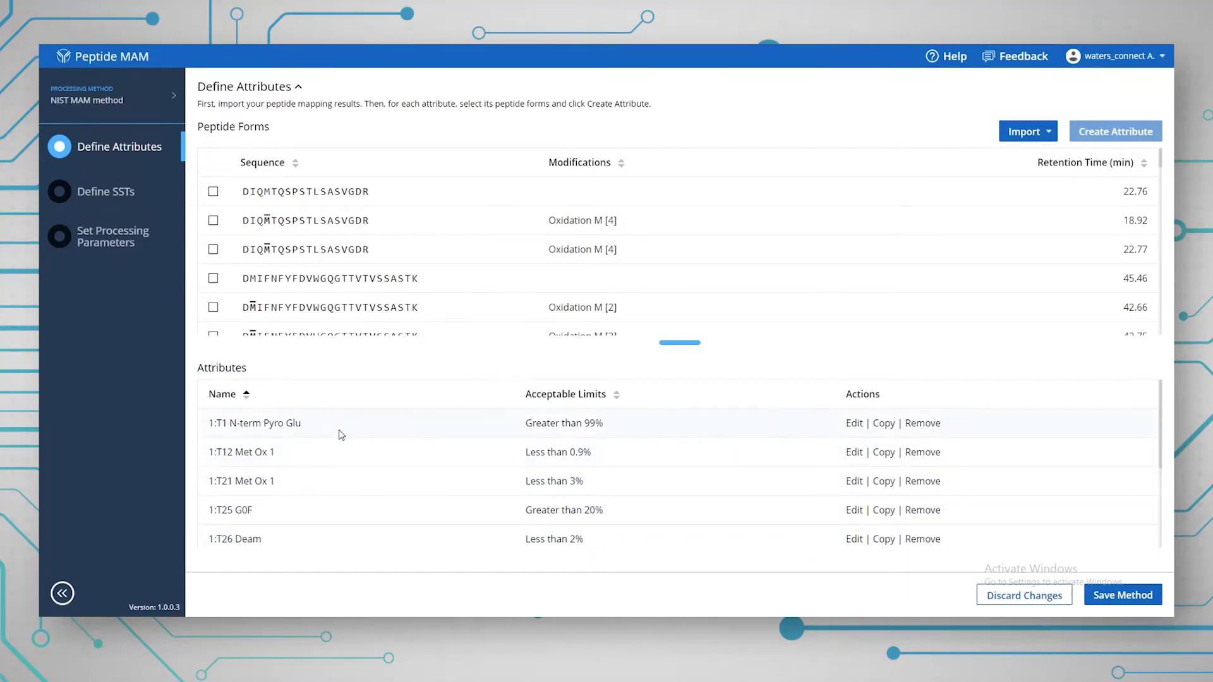
# Step: Review the attribute list and the charge state choices for the unmodified peptide form in the 1:T12 Met Ox 1 attribute
pyautogui.scroll(-2, 338, 433)
pyautogui.scroll(-1, 338, 434)
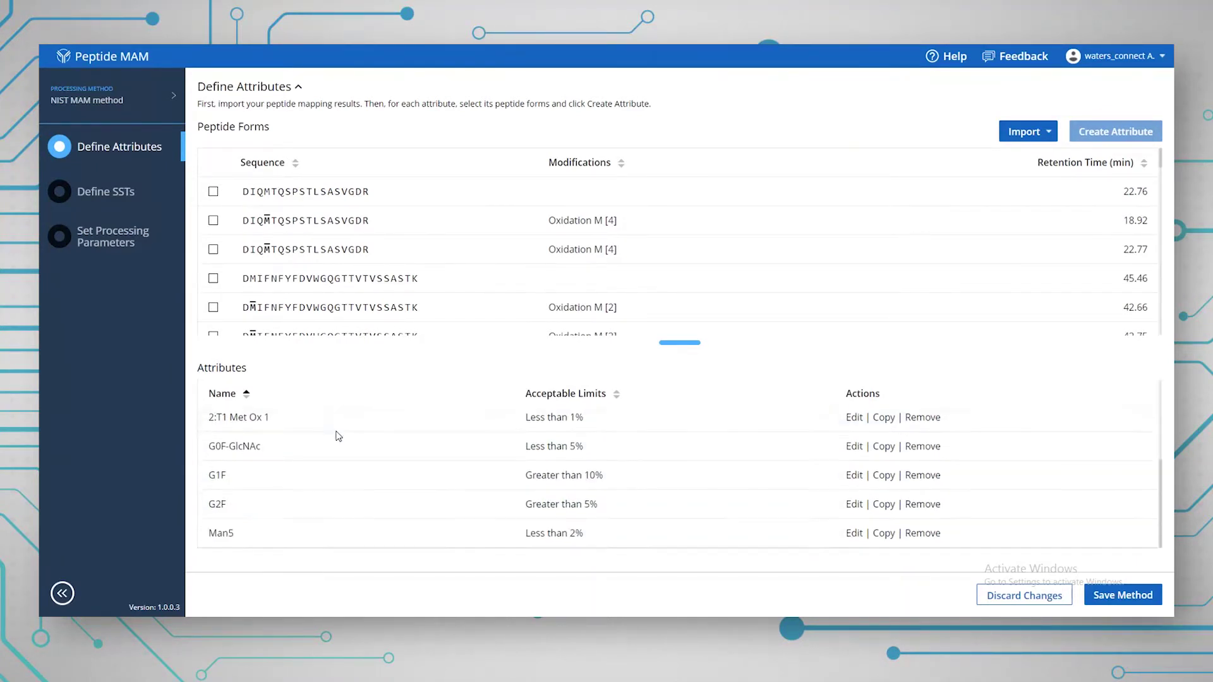
pyautogui.scroll(3, 907, 536)
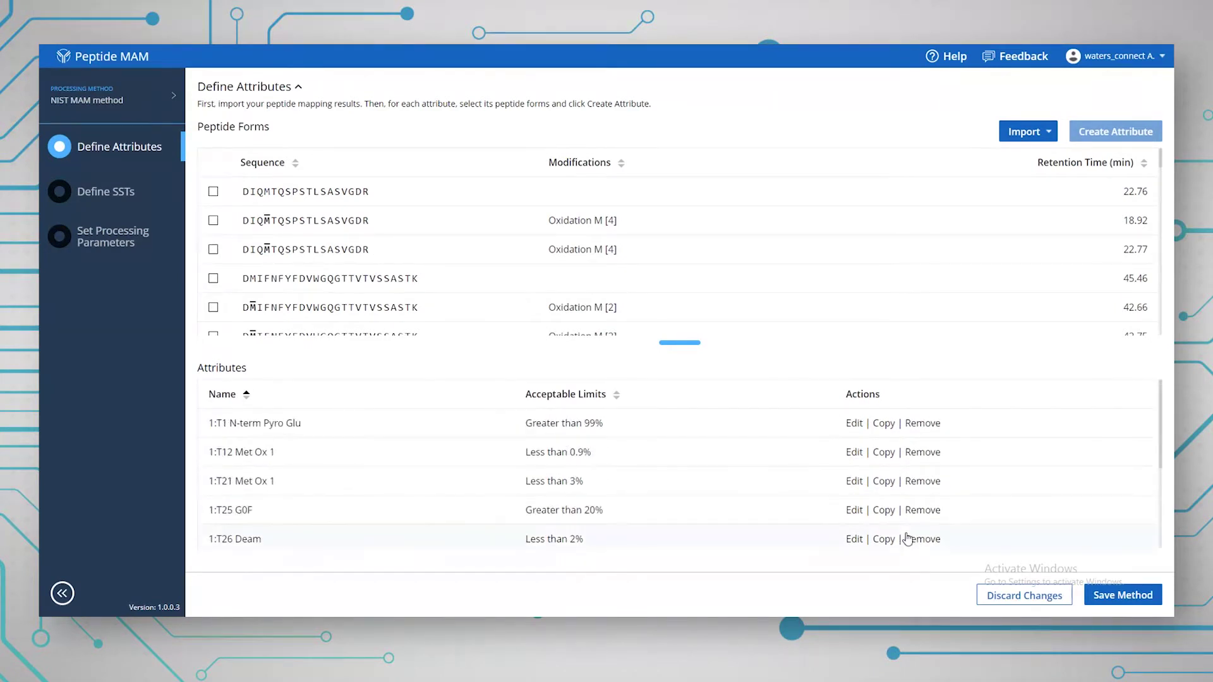
pyautogui.click(854, 452)
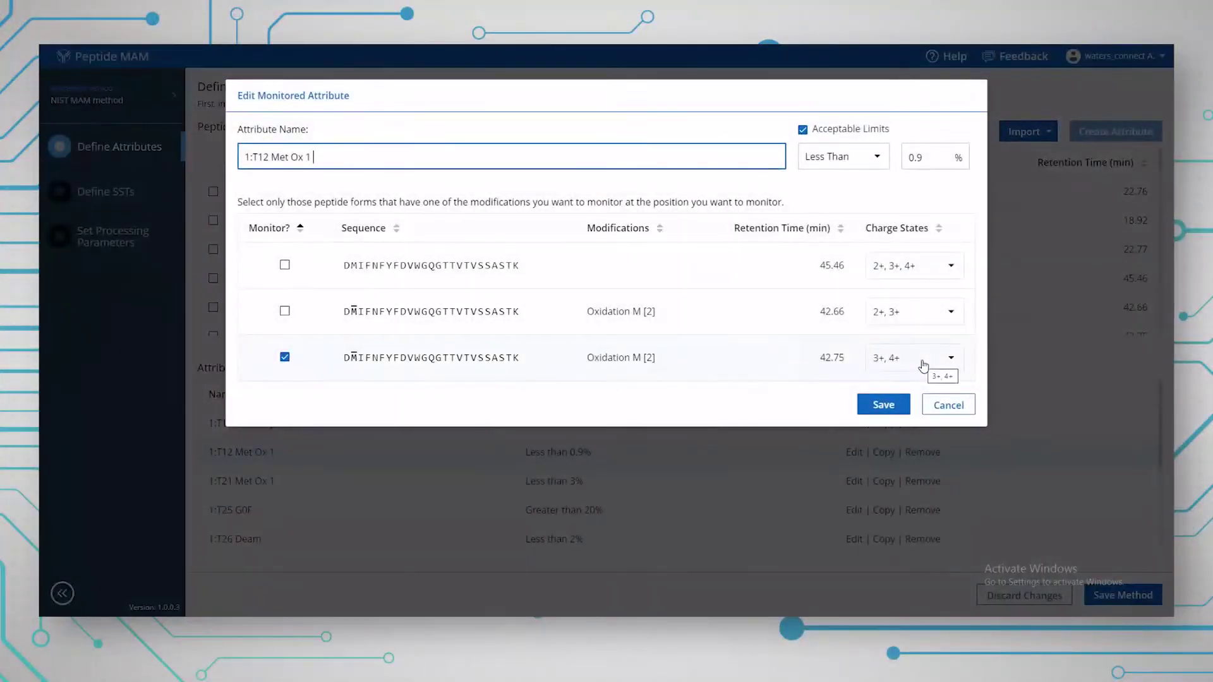
pyautogui.click(956, 271)
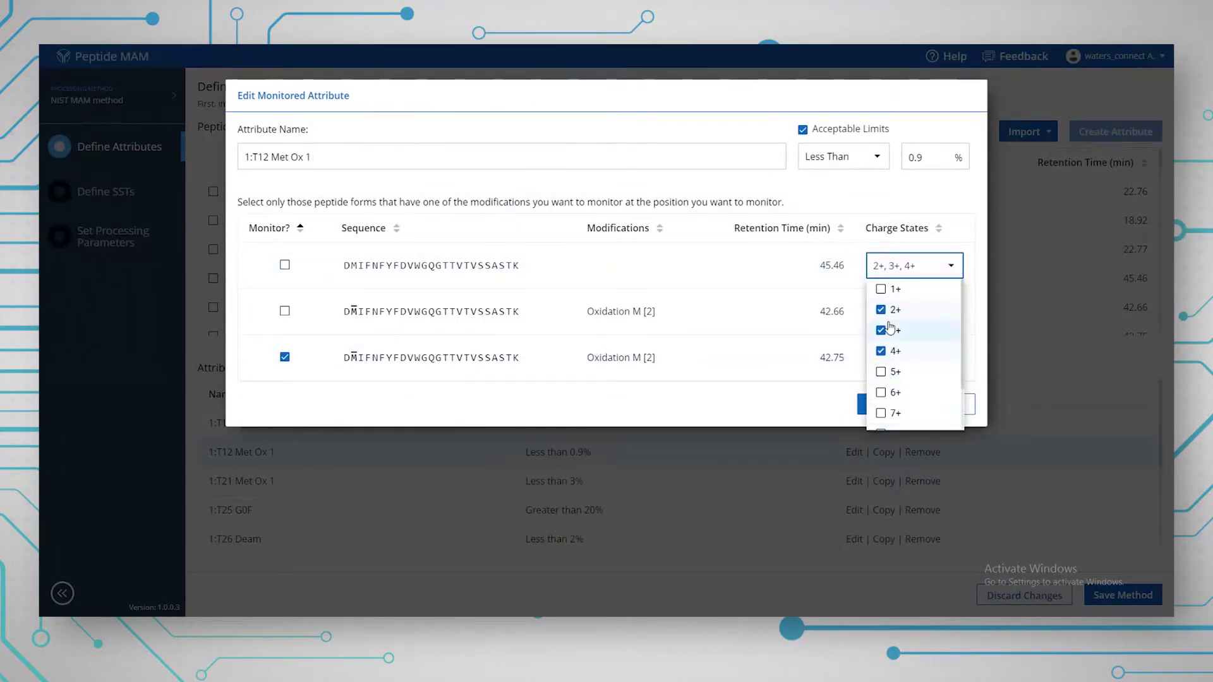
pyautogui.click(963, 210)
pyautogui.click(959, 403)
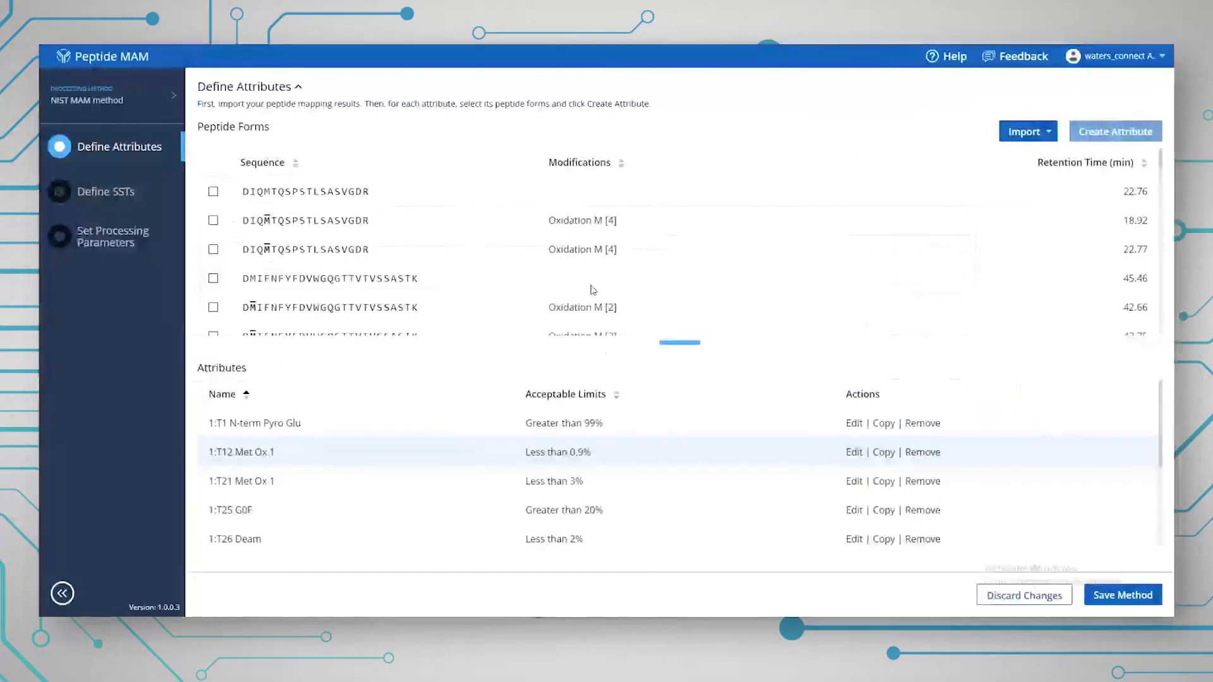
# Step: Review the system suitability peptides with their CSV import and pass/fail criteria, and view the method's processing parameters
pyautogui.click(96, 197)
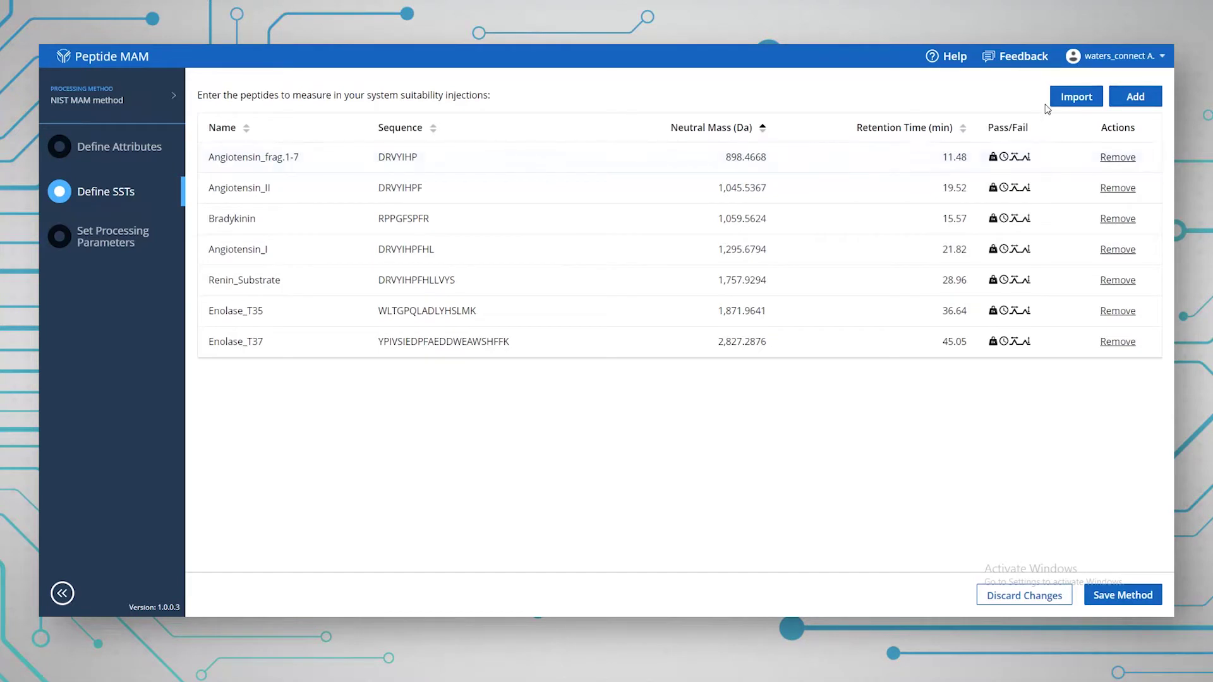
pyautogui.click(1067, 100)
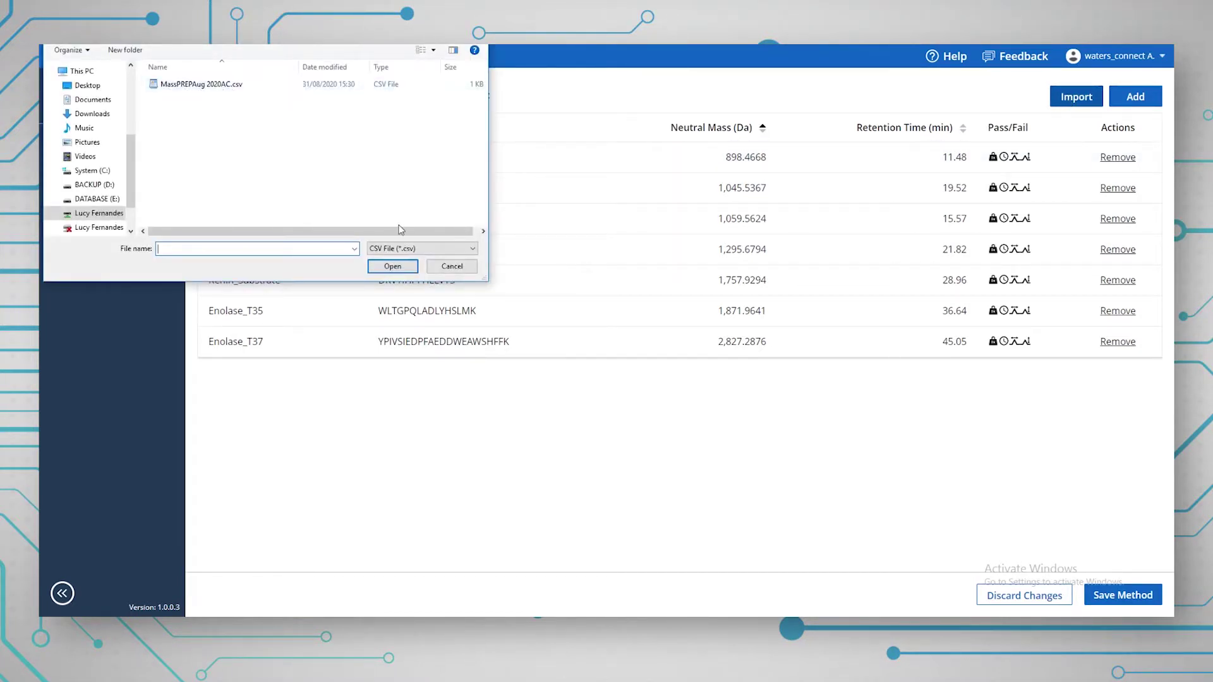
pyautogui.click(452, 266)
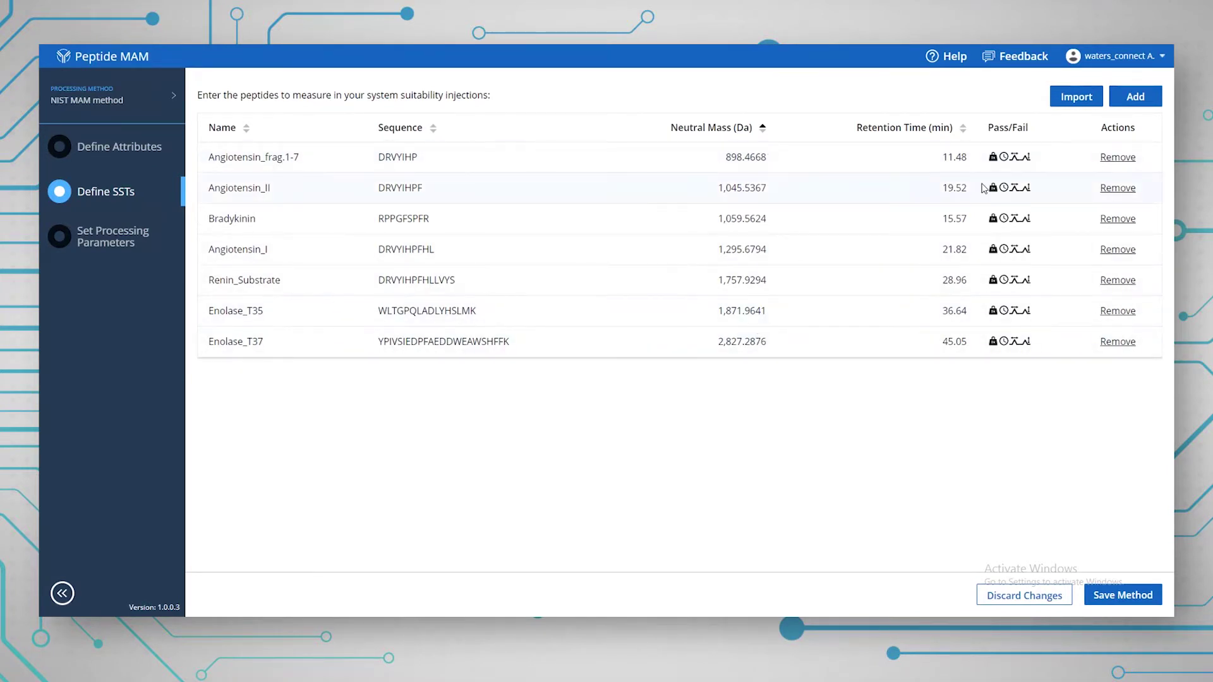
pyautogui.moveTo(993, 159)
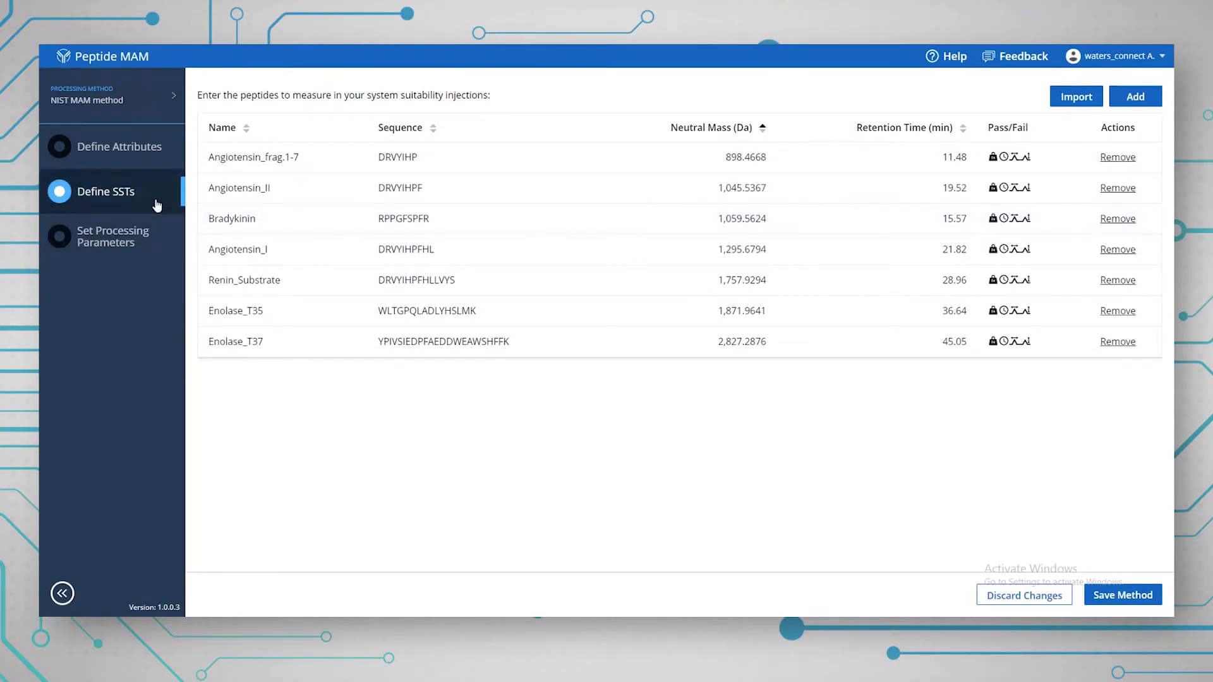
pyautogui.click(149, 241)
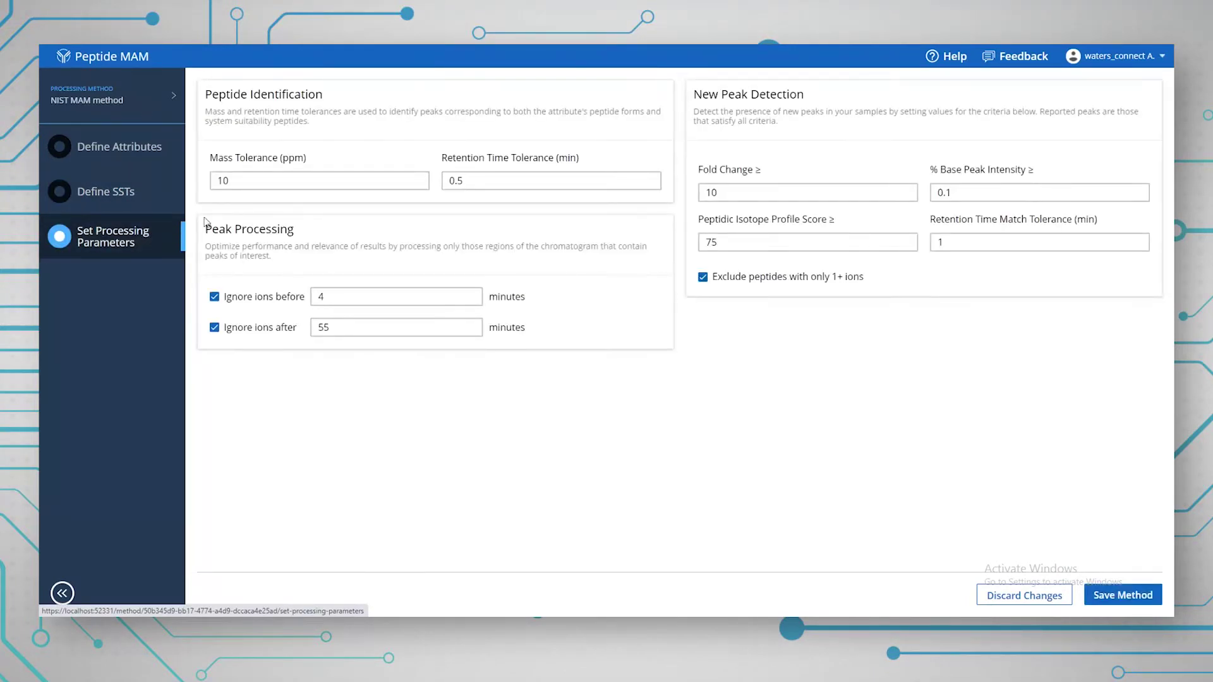
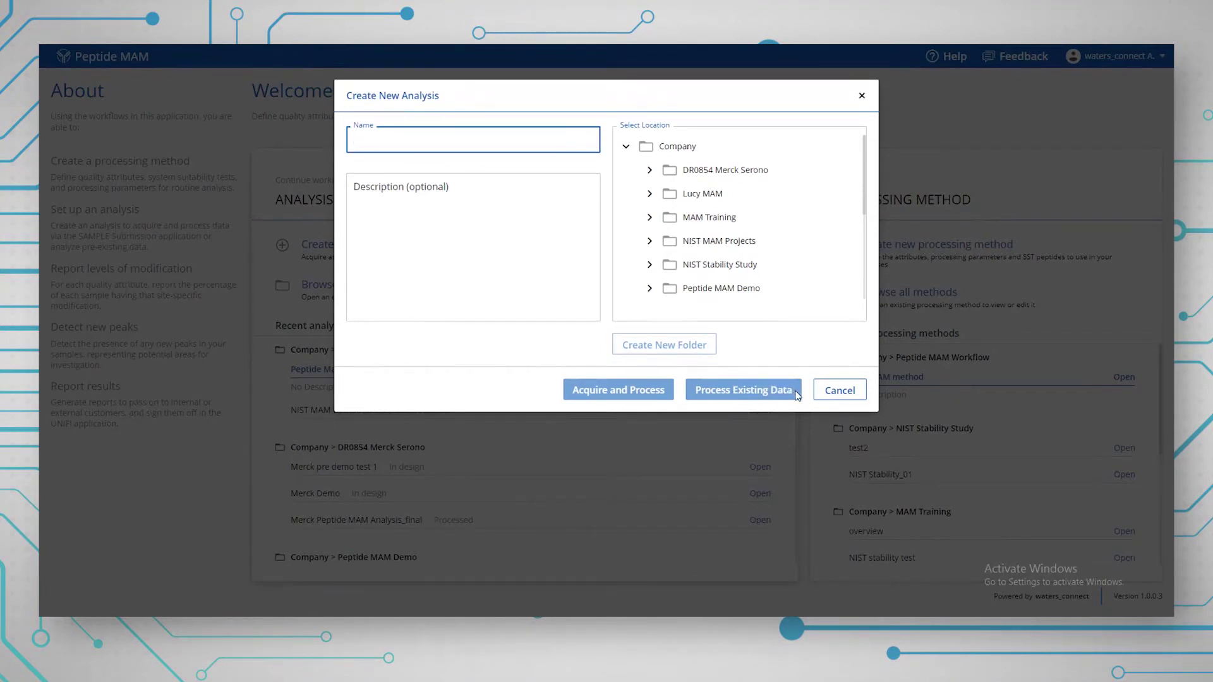
# Step: Open the existing Peptide Map Acquisition analysis and reselect NIST MAM method from the Peptide MAM Workflow folder as its processing method
pyautogui.click(840, 391)
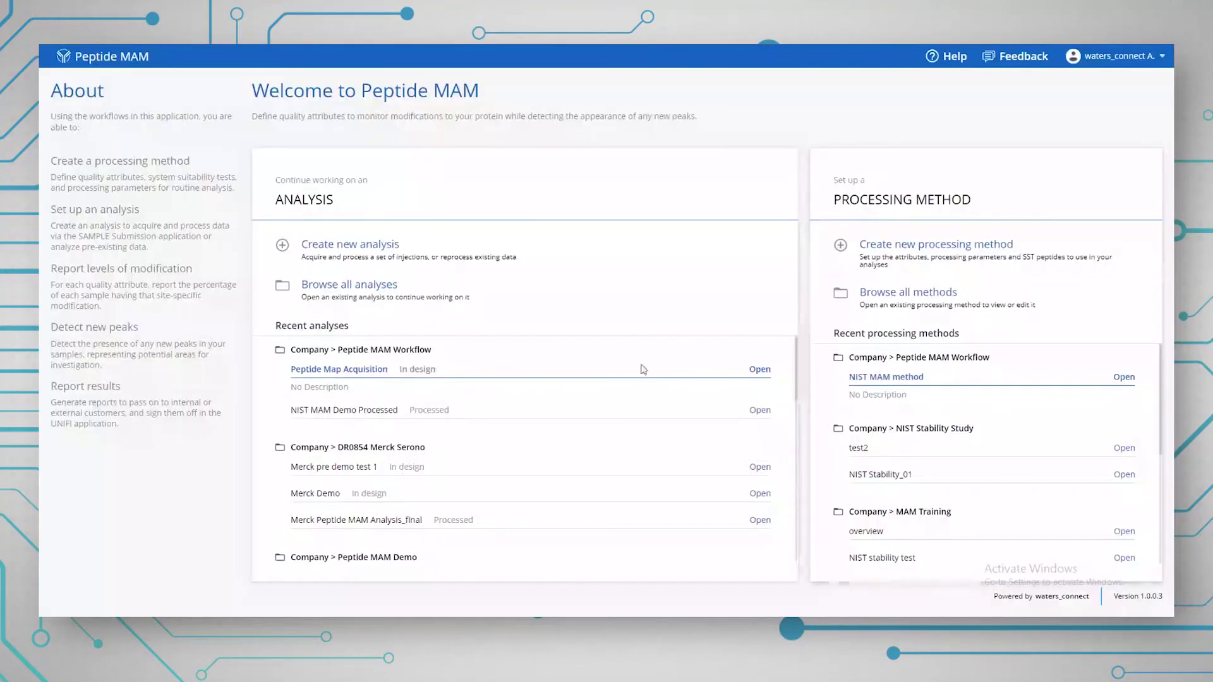
pyautogui.click(761, 370)
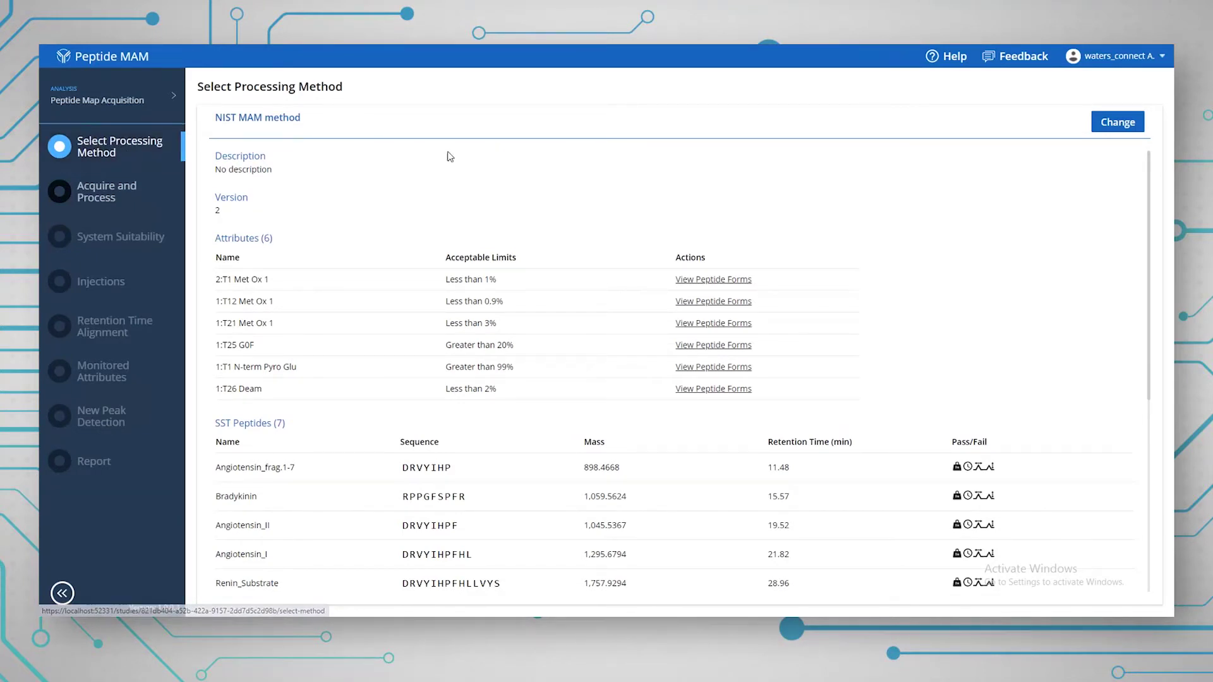
pyautogui.click(1095, 133)
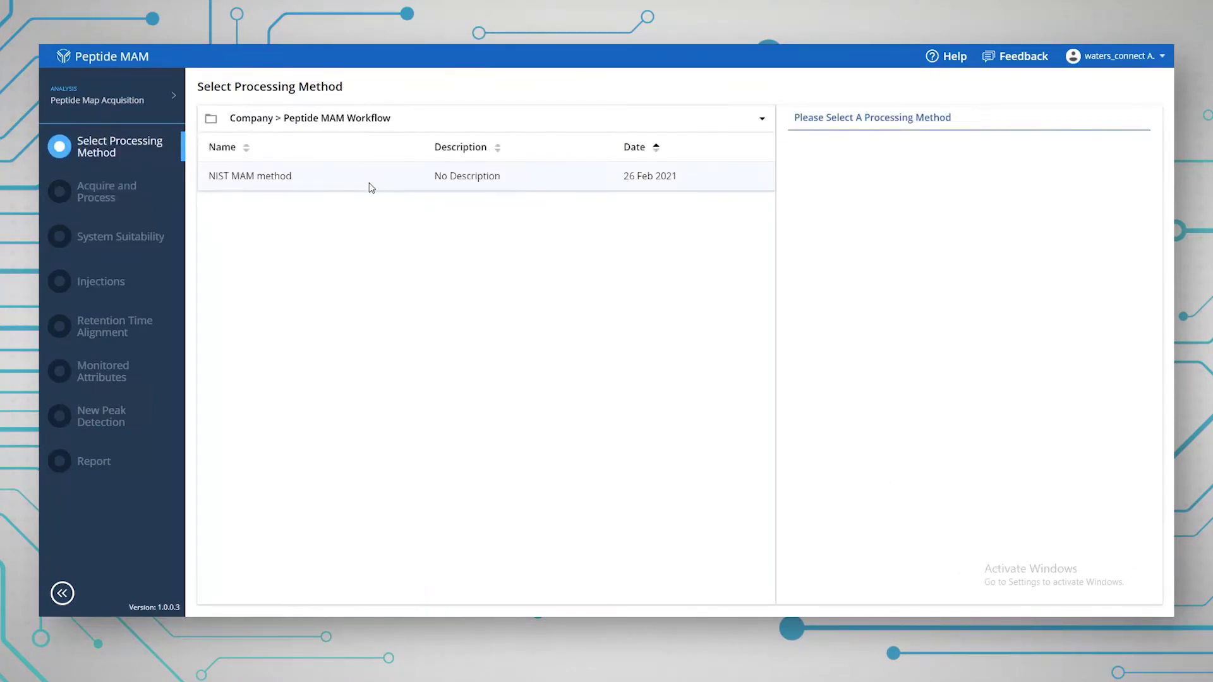
pyautogui.click(290, 181)
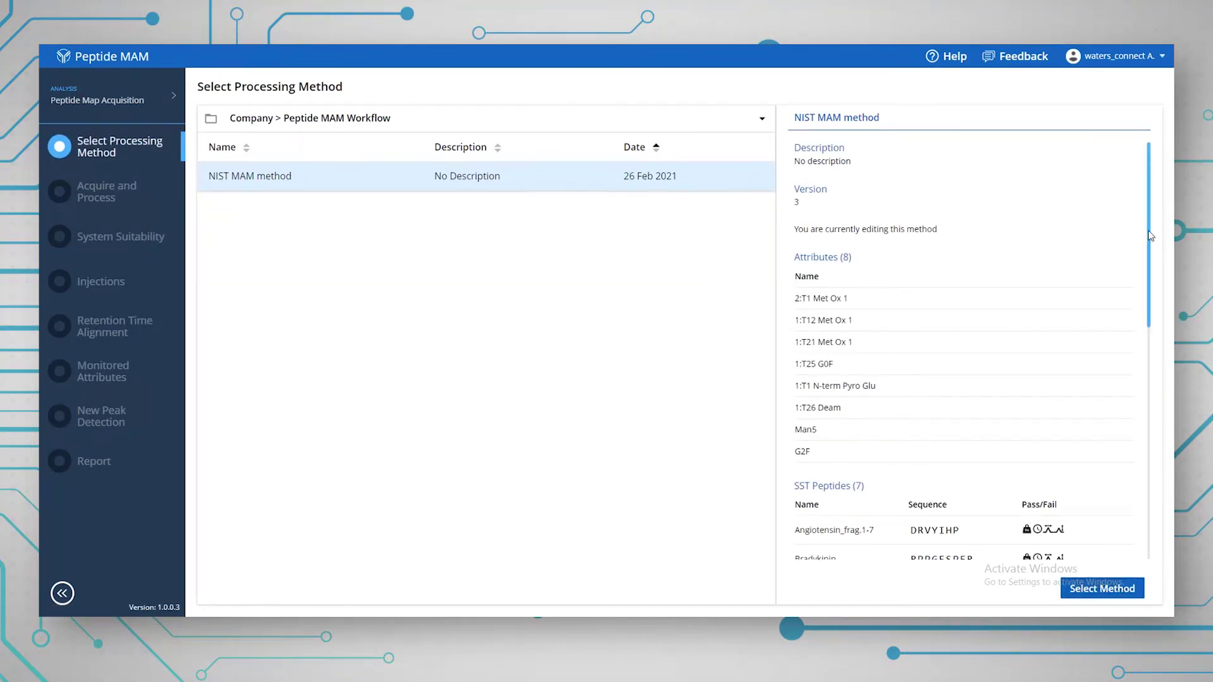
pyautogui.moveTo(1151, 235); pyautogui.dragTo(1116, 199)
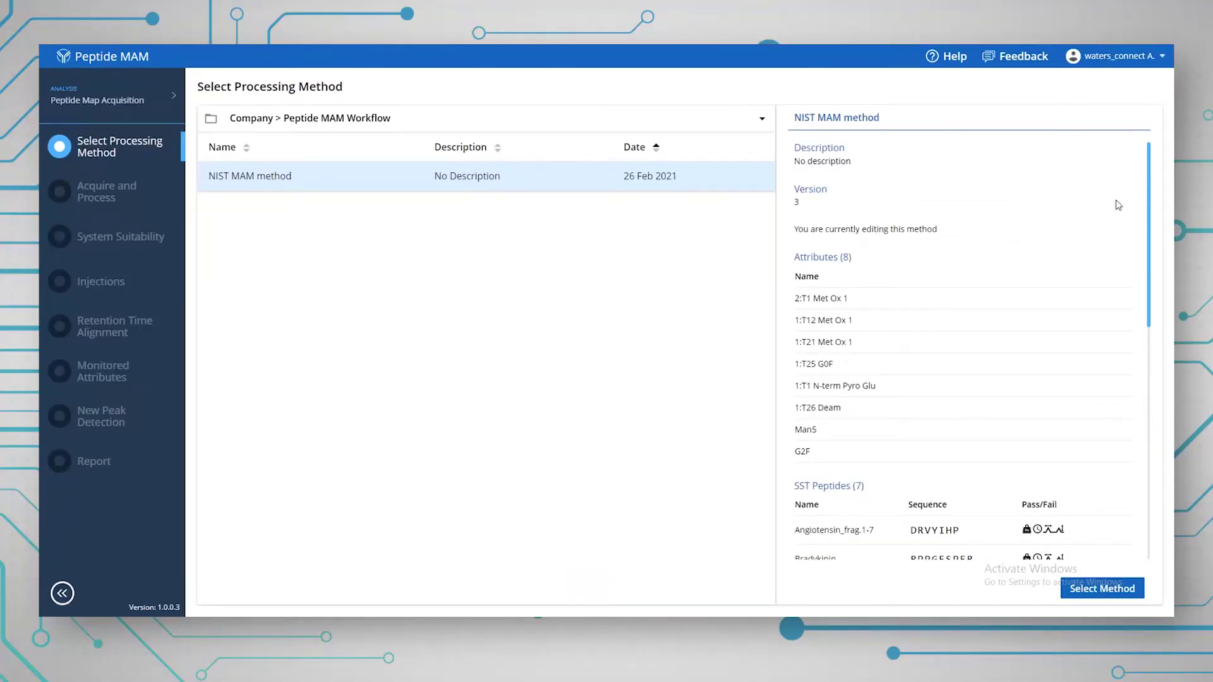
pyautogui.click(1095, 589)
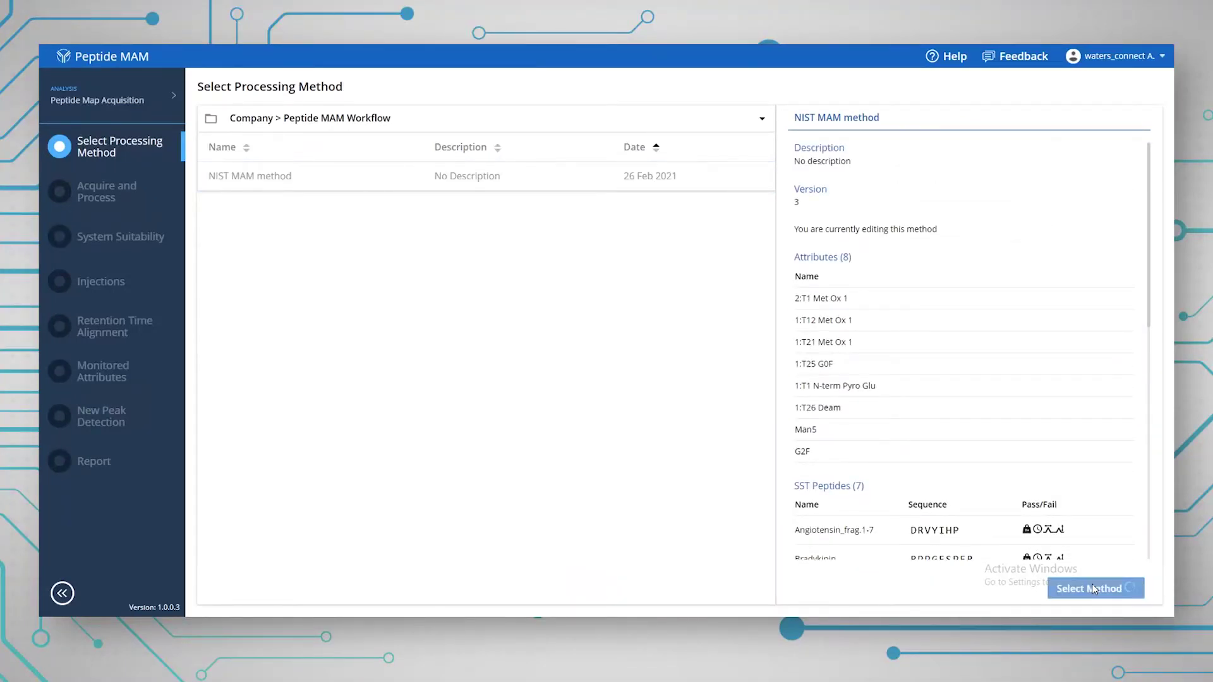
# Step: Start the analysis acquisition in Sample Submission, logging in with the prefilled credentials
pyautogui.click(119, 197)
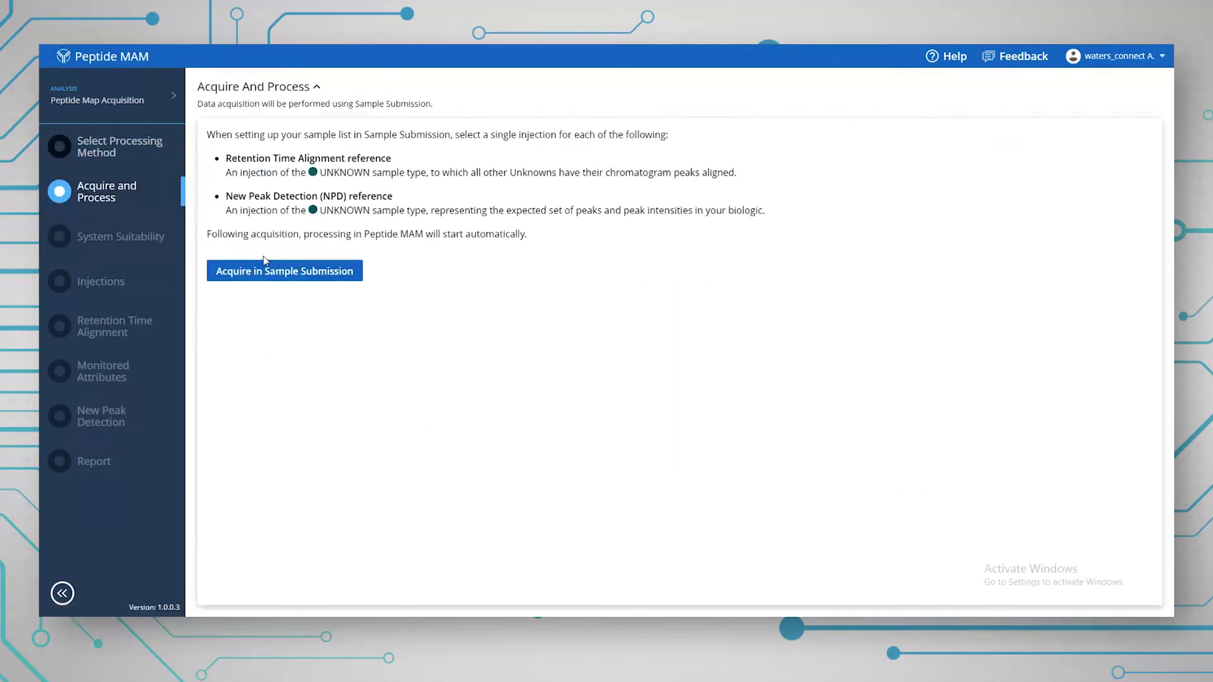
pyautogui.click(275, 277)
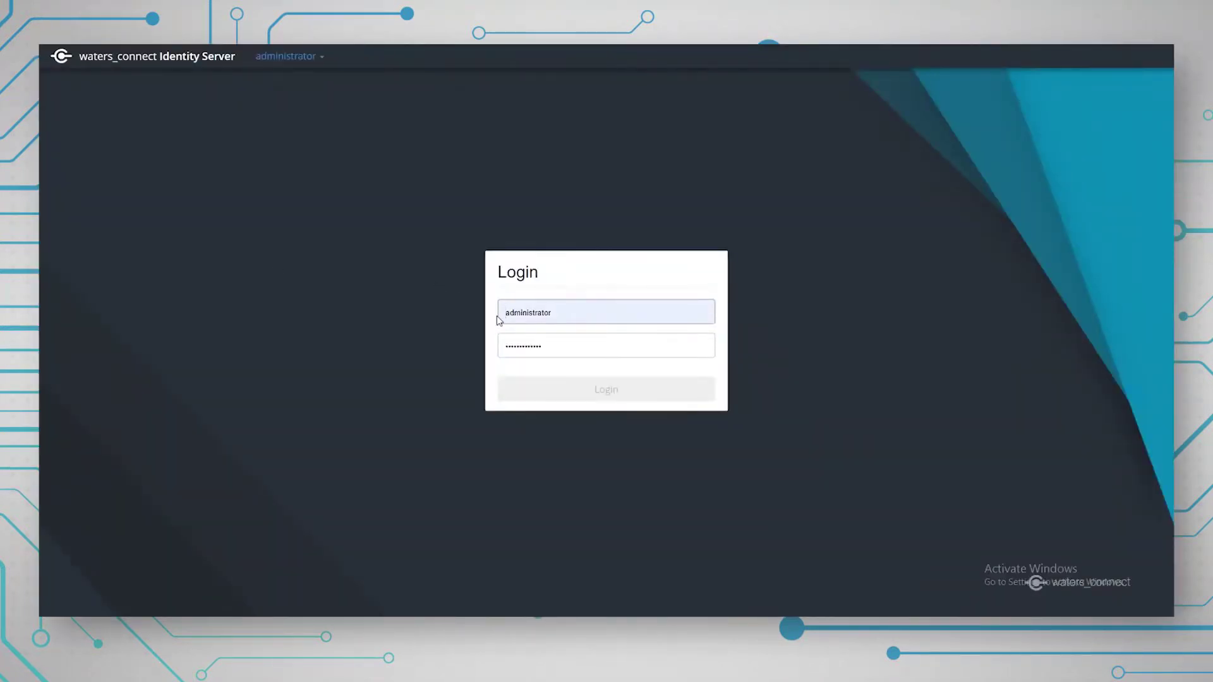
pyautogui.click(536, 344)
pyautogui.click(553, 393)
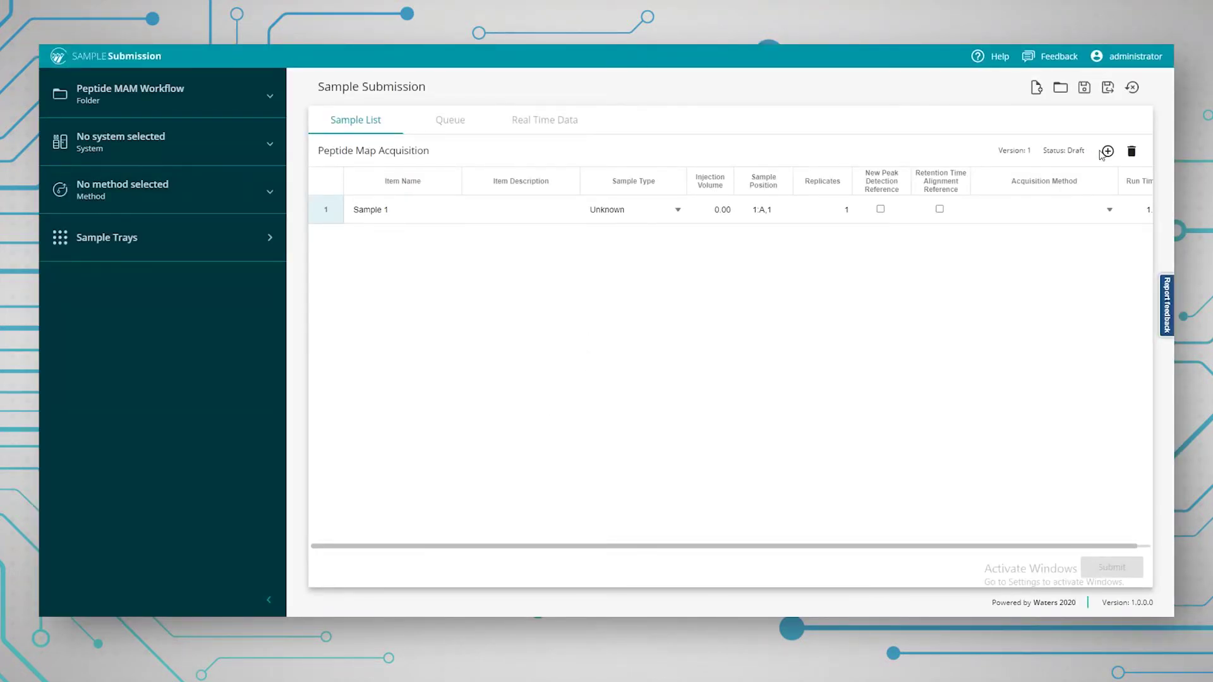
# Step: Open the existing sample list named test from the Company/Peptide MAM Workflow folder
pyautogui.click(1060, 87)
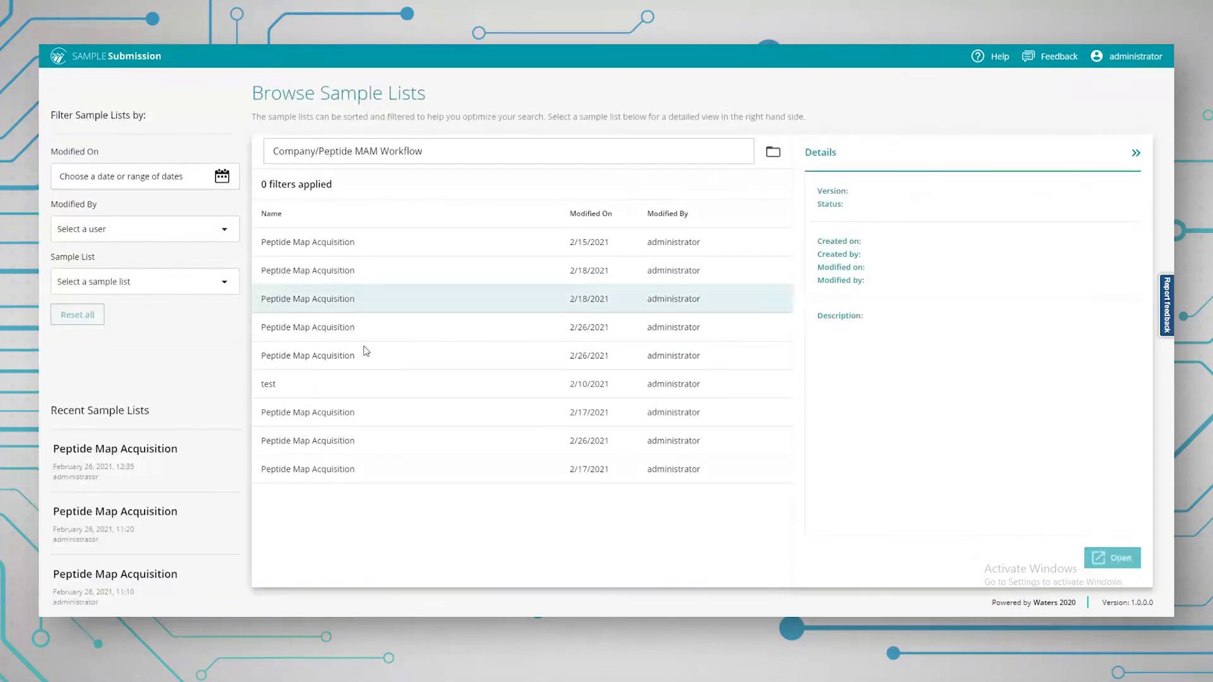
pyautogui.click(328, 382)
pyautogui.click(1112, 558)
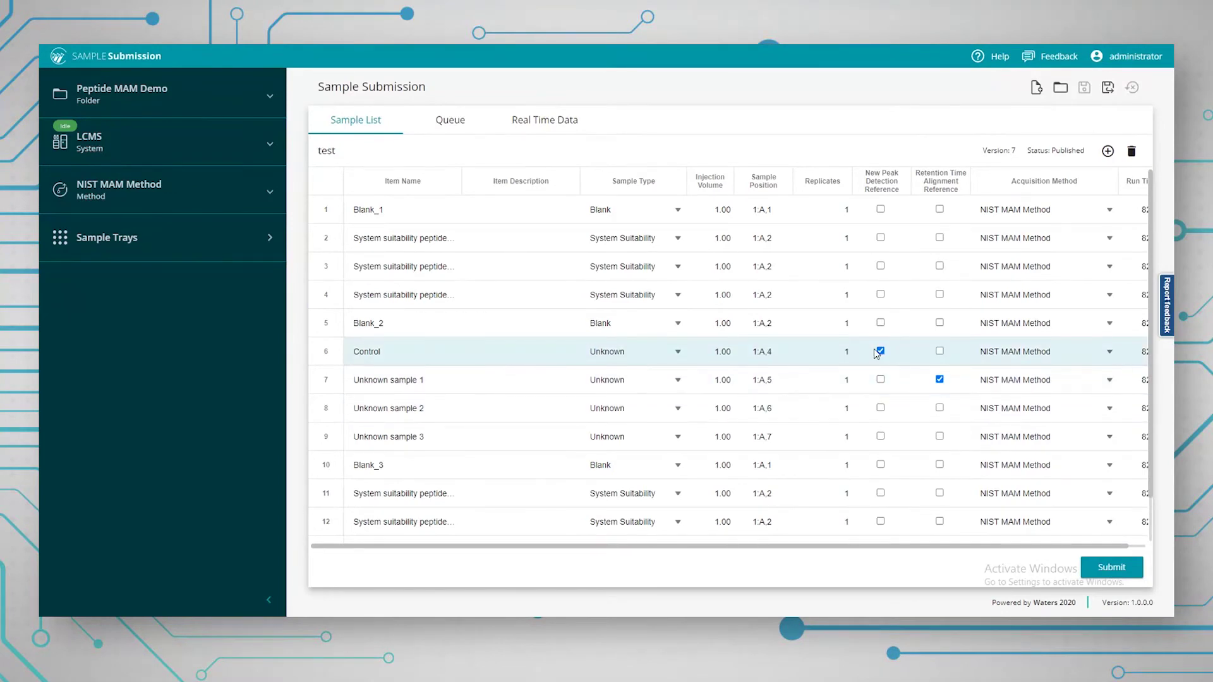
# Step: Show the LCMS system controls and open the NIST MAM Method in ACQUISITION Method Editor, logging in with the prefilled credentials
pyautogui.click(271, 149)
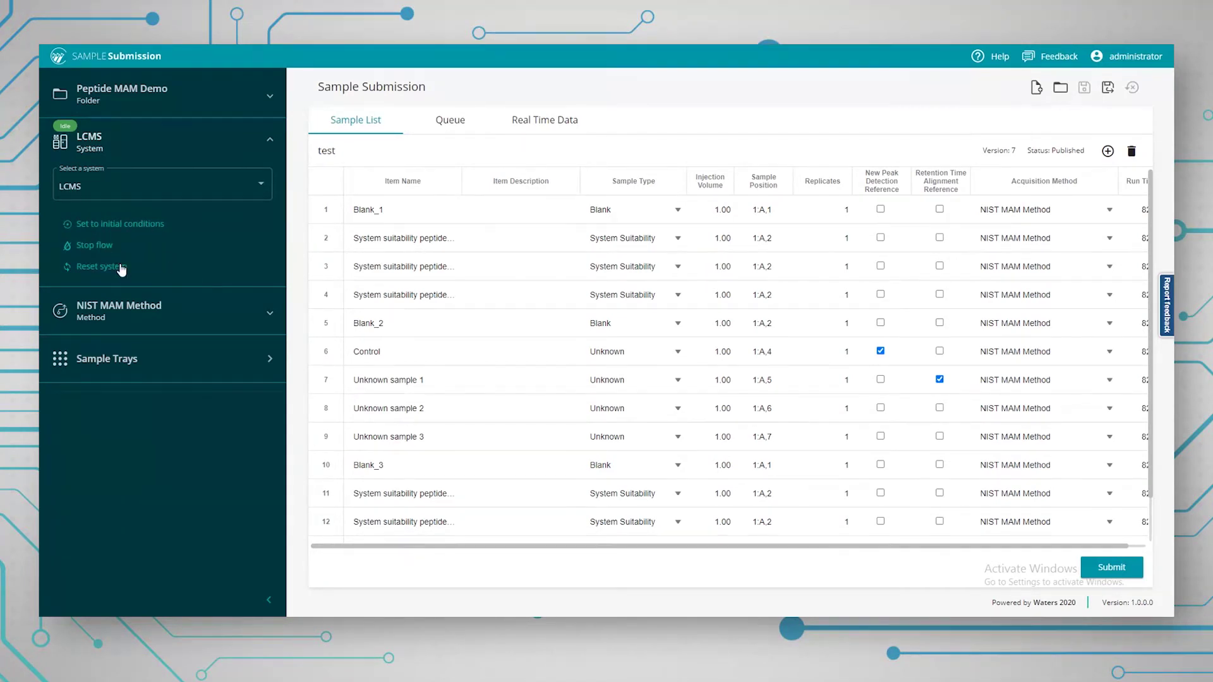
pyautogui.click(269, 313)
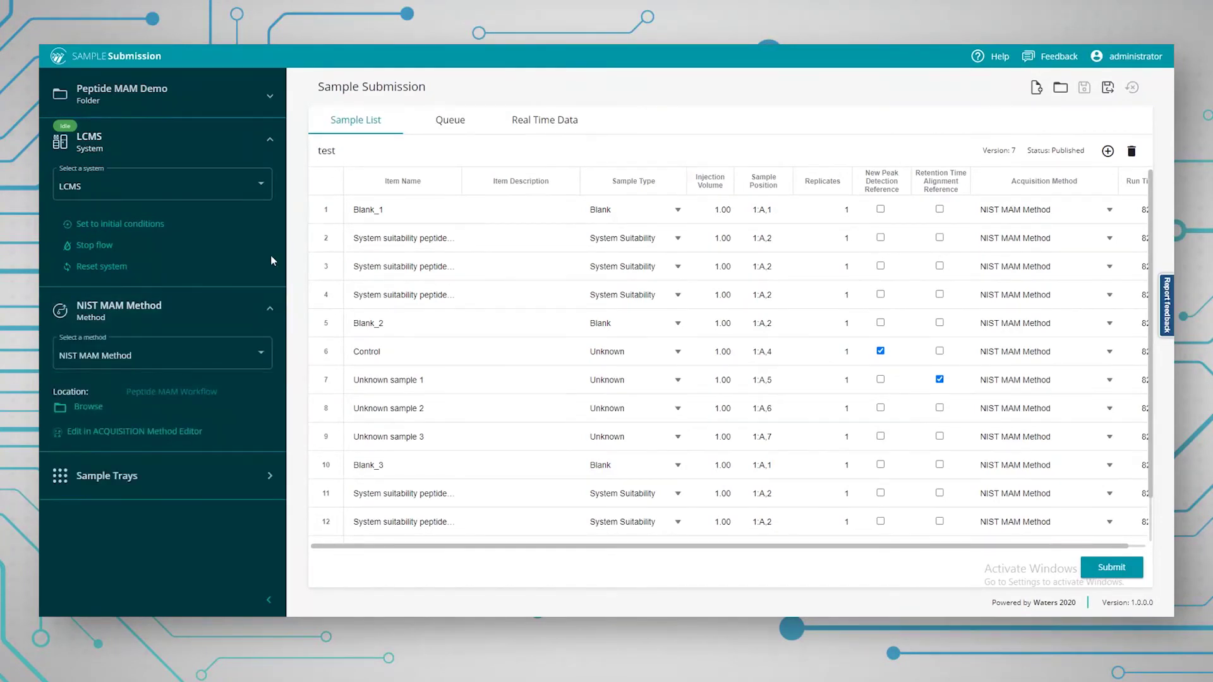
pyautogui.click(145, 432)
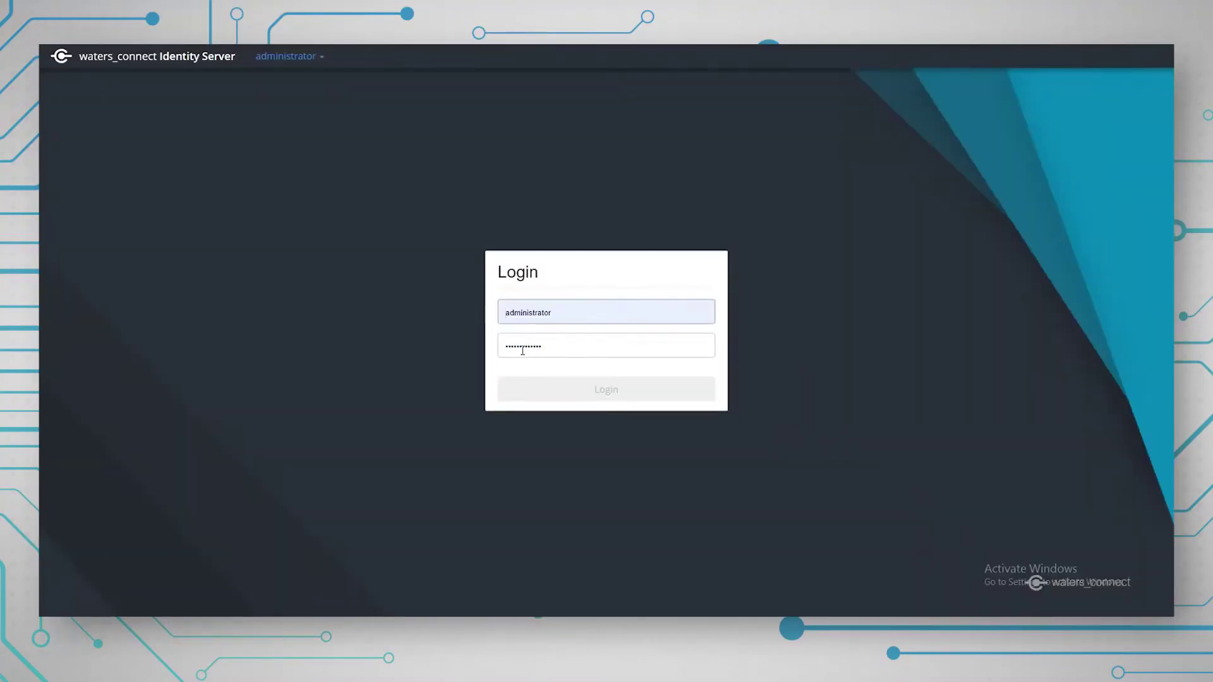
pyautogui.click(522, 351)
pyautogui.click(561, 382)
pyautogui.click(561, 388)
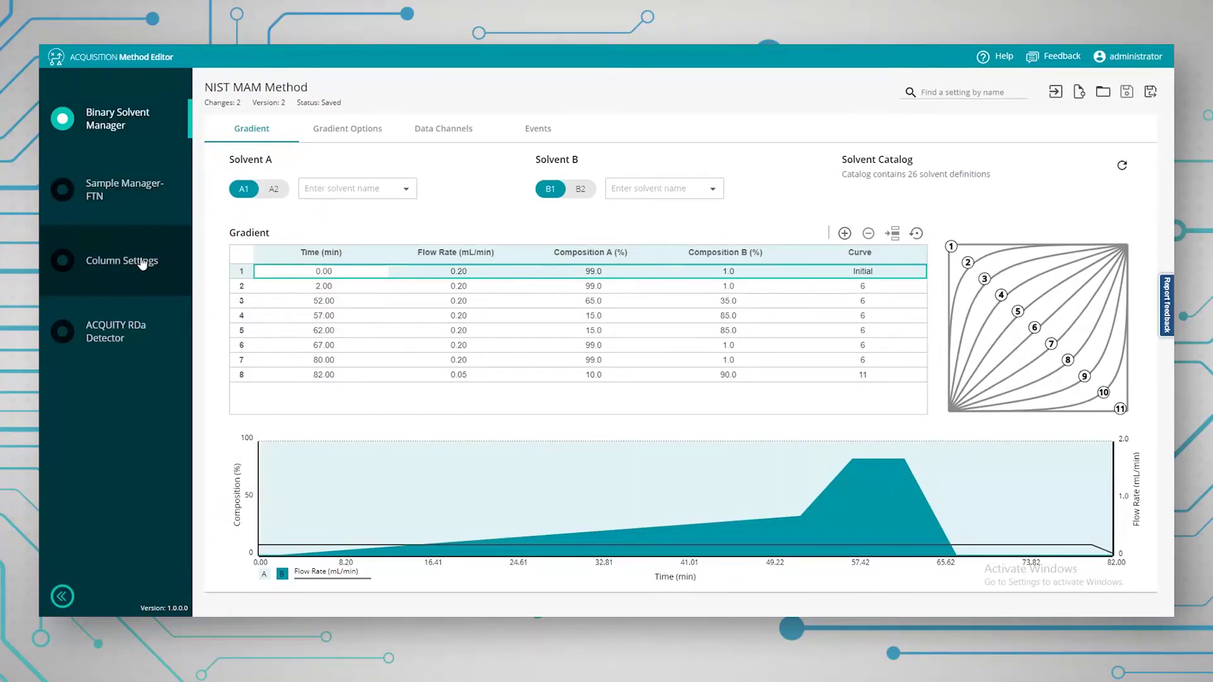
# Step: View the ACQUITY RDa Detector settings of the acquisition method, return to Sample Submission and submit the whole test sample list
pyautogui.click(151, 344)
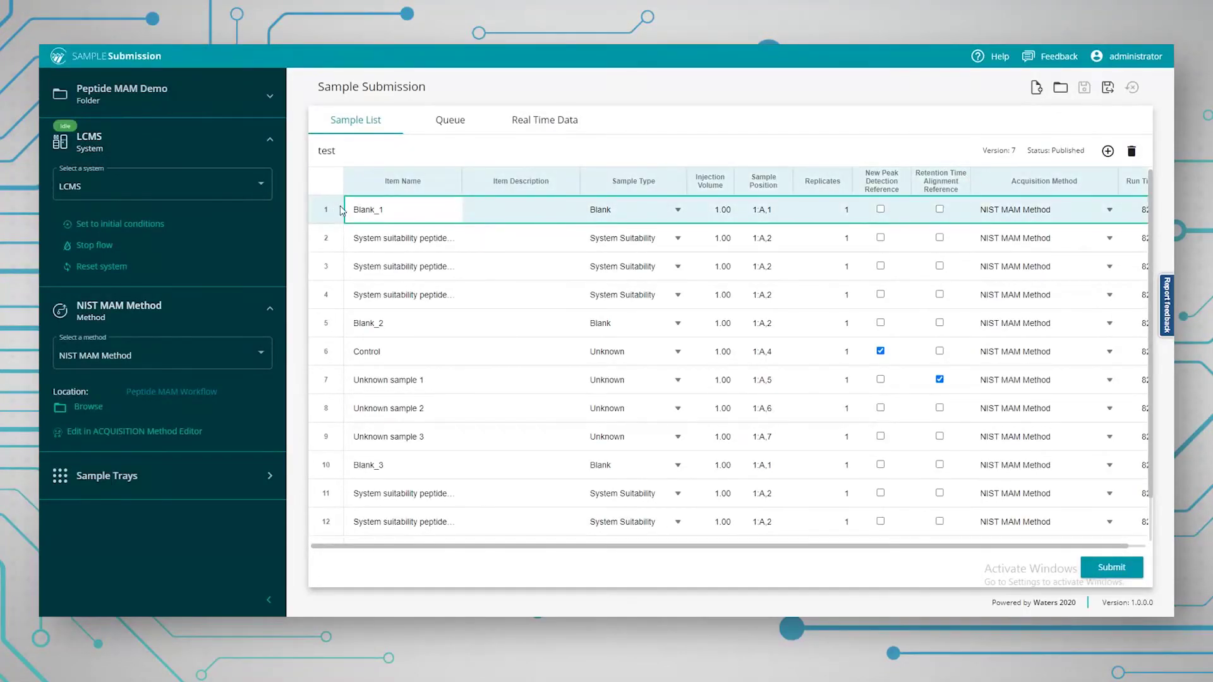
pyautogui.scroll(-1, 382, 503)
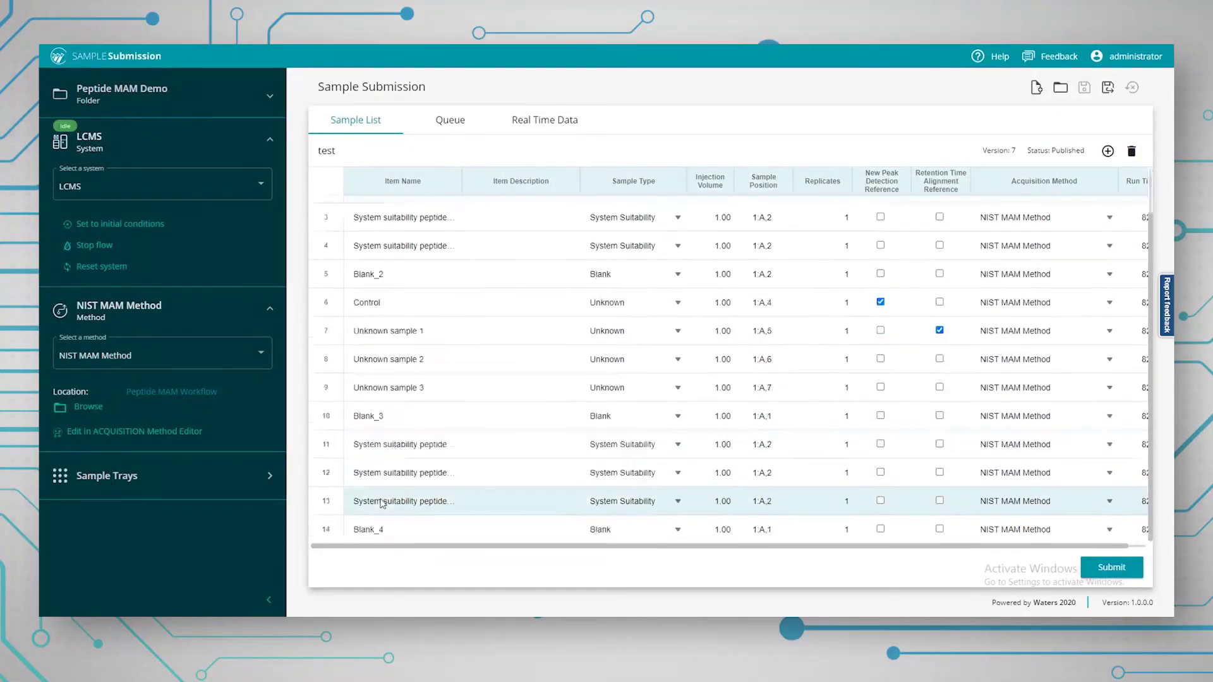
pyautogui.keyDown('shift'); pyautogui.click(335, 529); pyautogui.keyUp('shift')
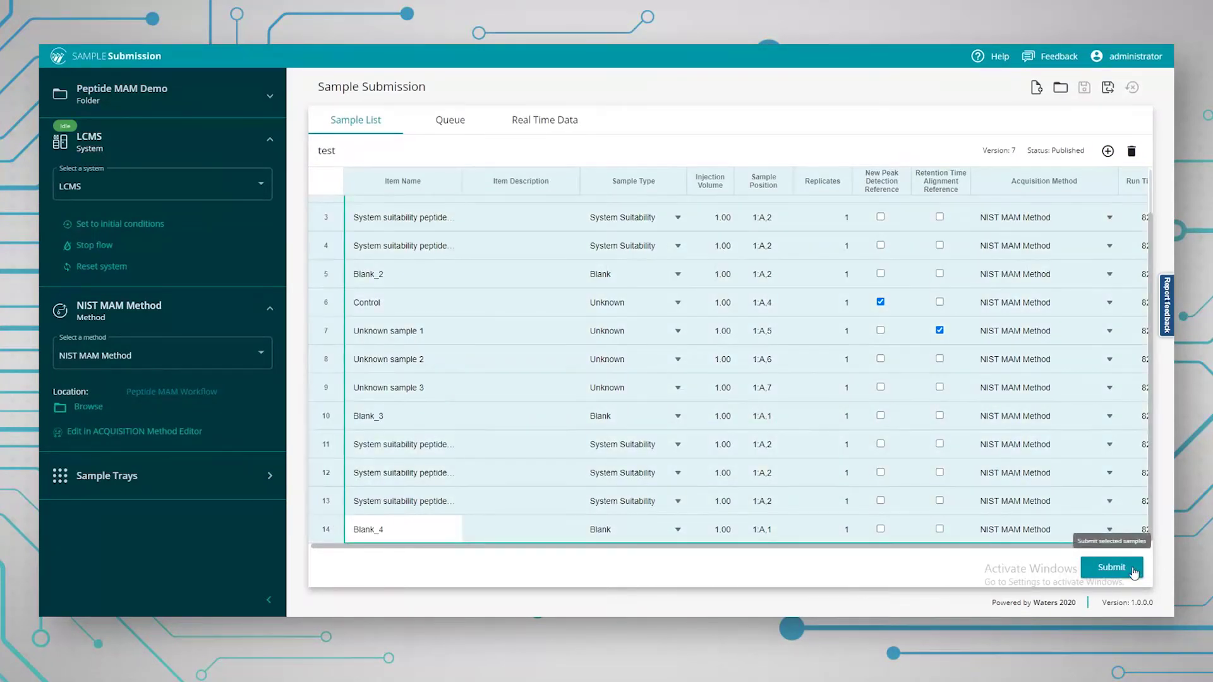
pyautogui.click(1110, 567)
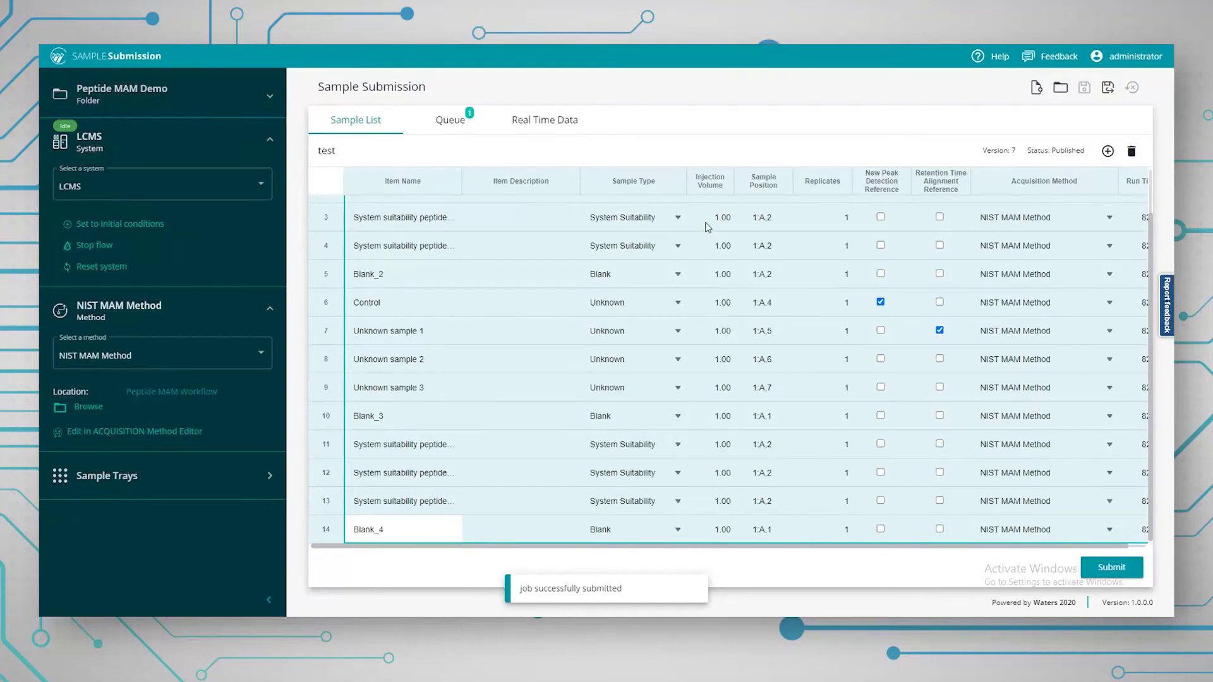
# Step: Check the submitted test job in the queue and look at the real-time data view
pyautogui.click(456, 130)
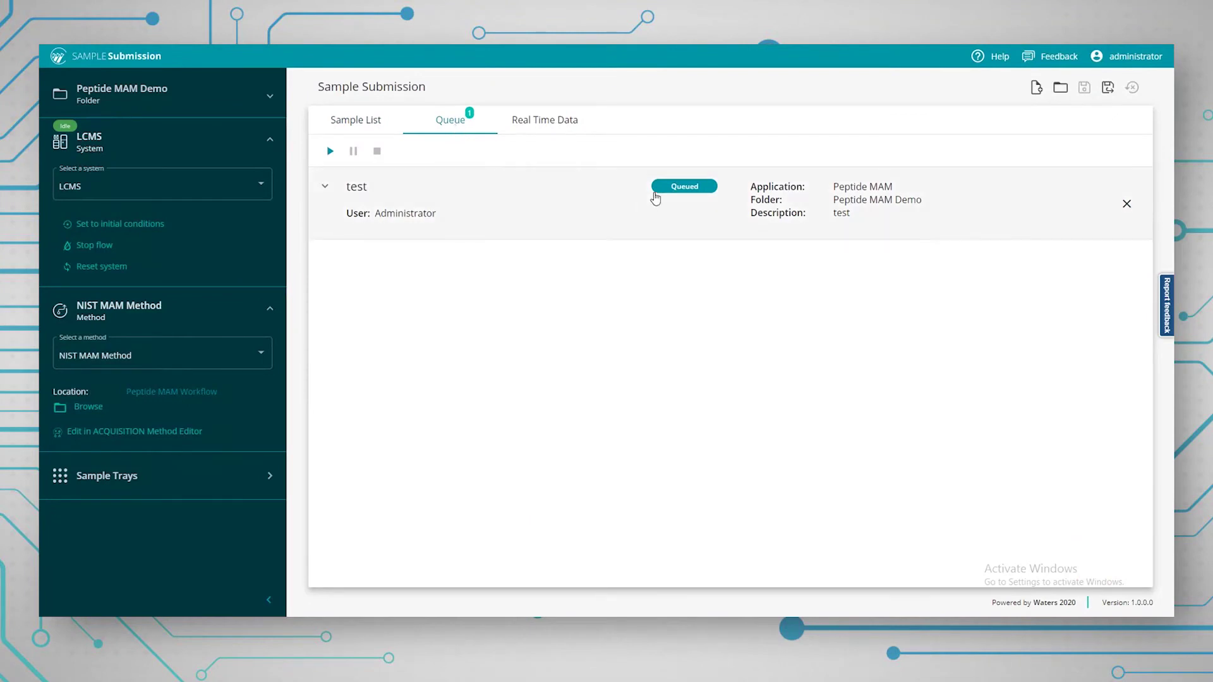
pyautogui.click(574, 127)
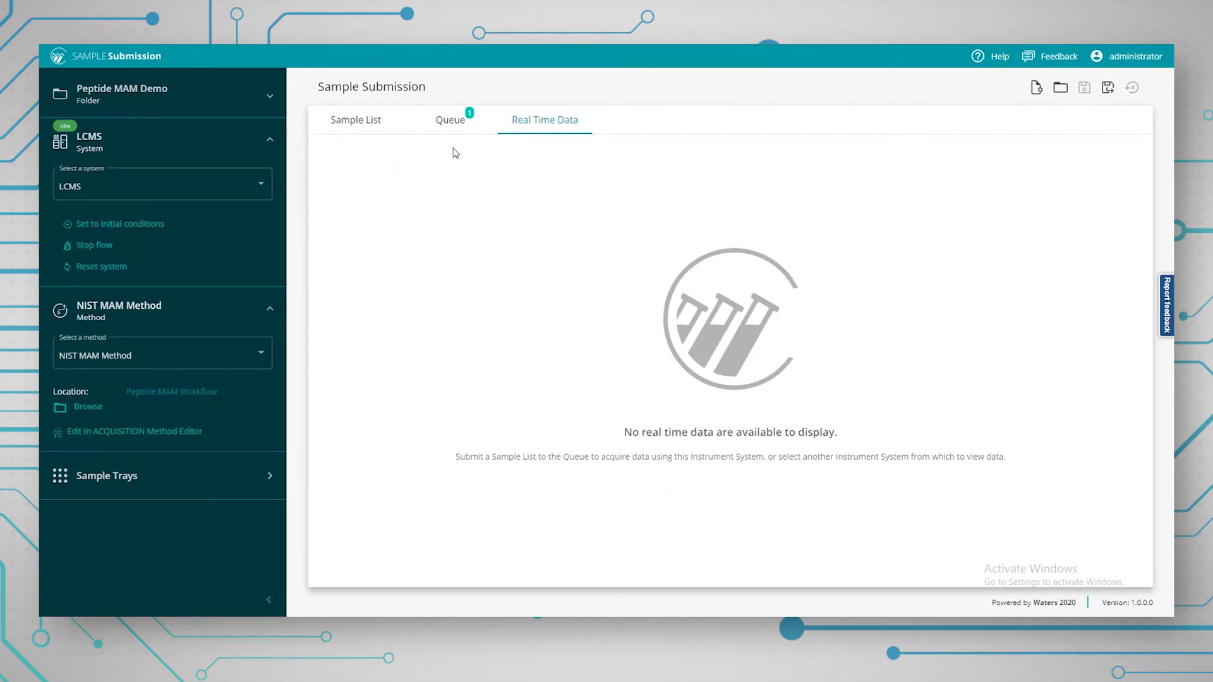
pyautogui.click(466, 123)
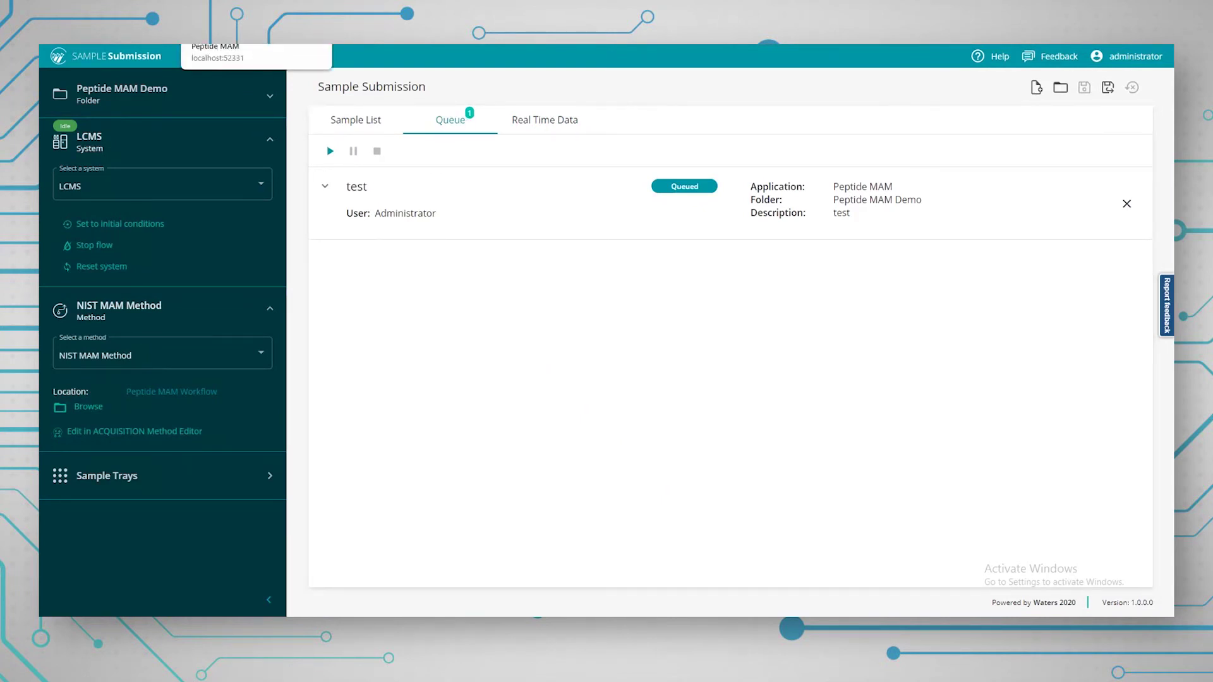
# Step: Switch back to Peptide MAM and bring up the NIST MAM Demo Processed analysis
pyautogui.click(253, 35)
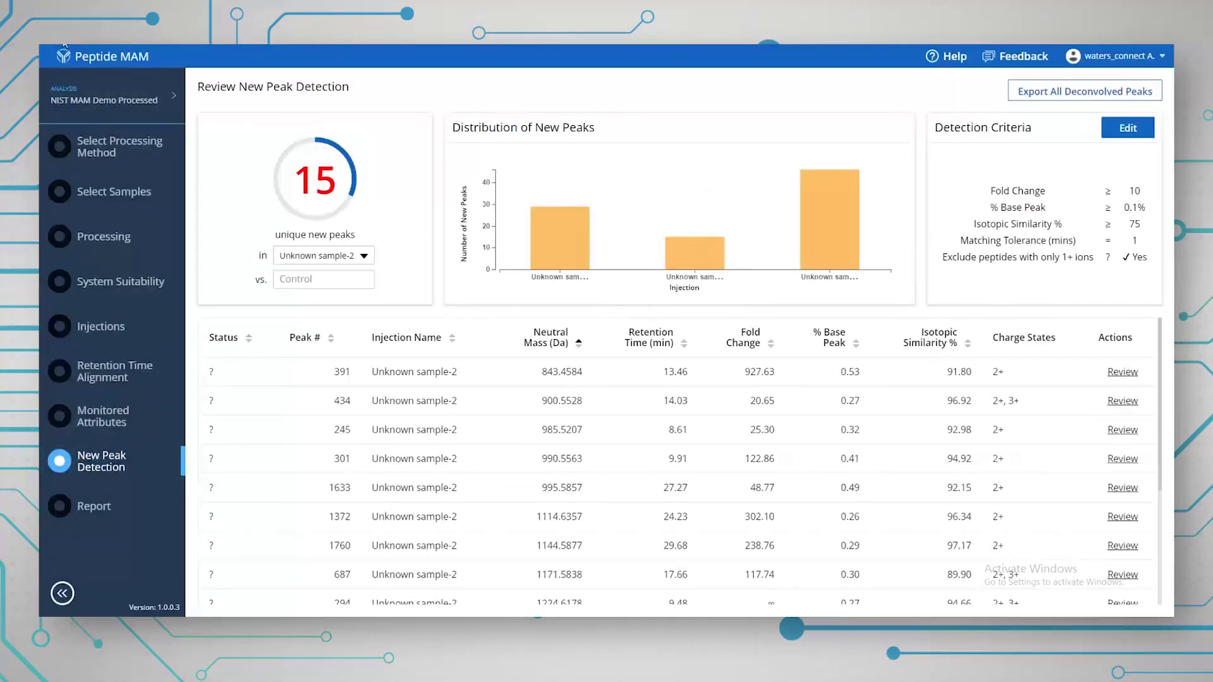
pyautogui.rightClick(289, 38)
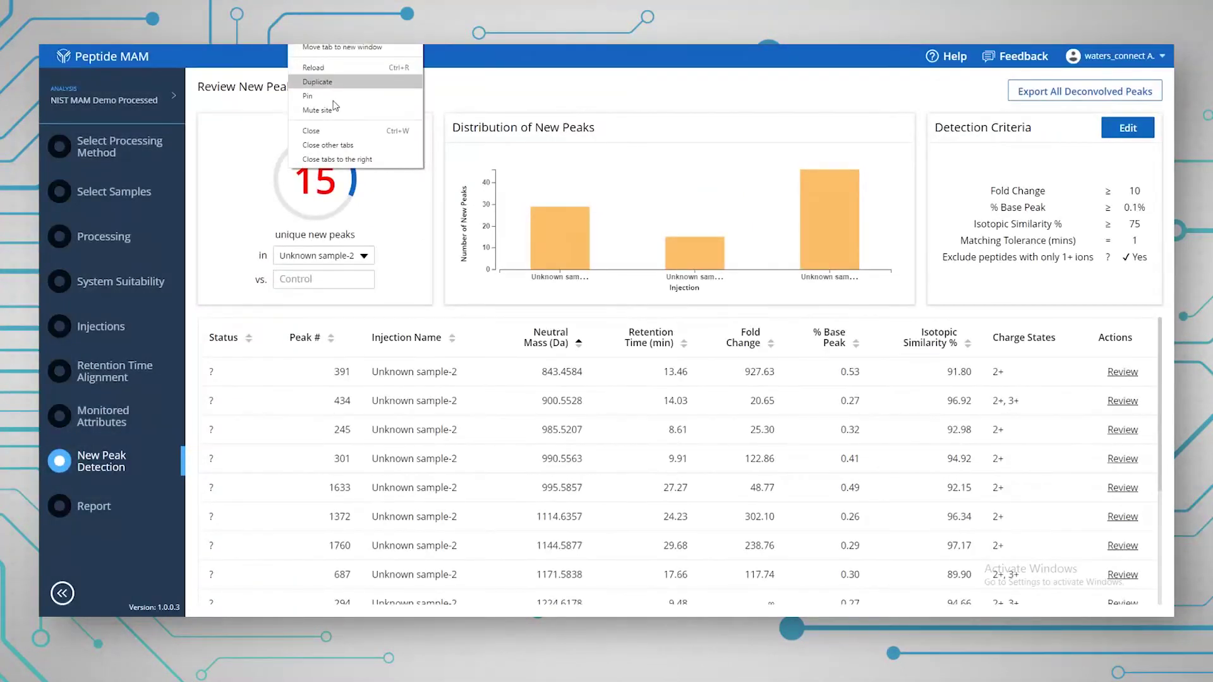
pyautogui.click(317, 82)
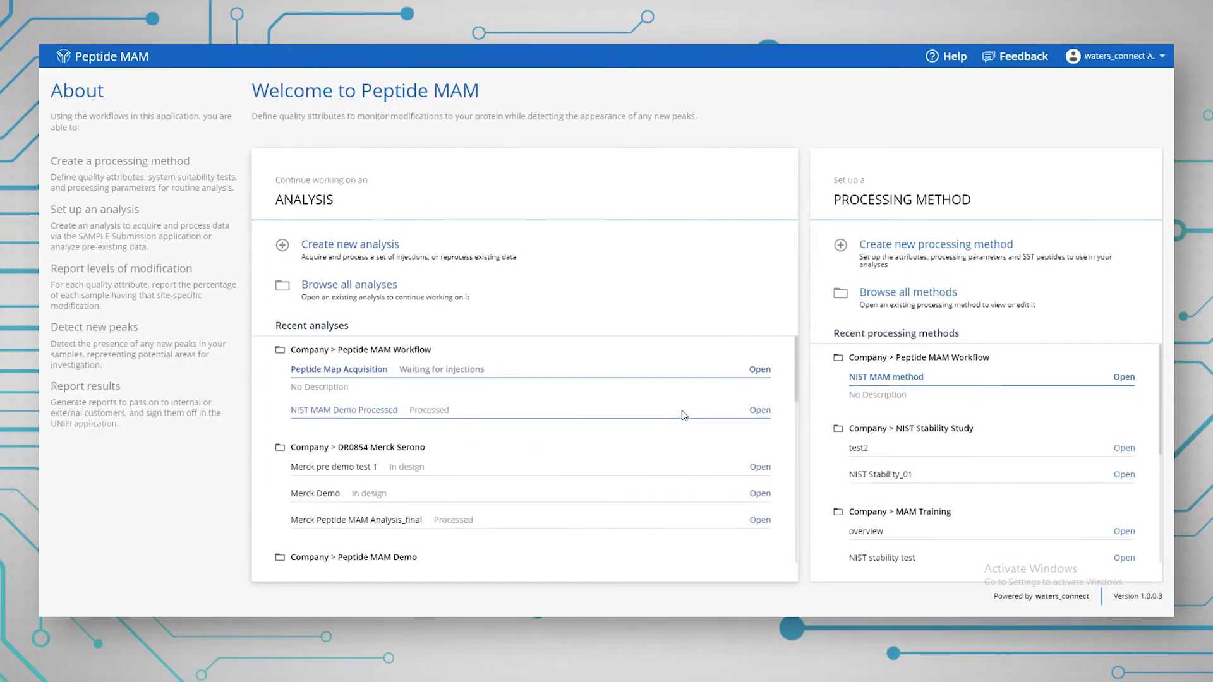
pyautogui.click(760, 370)
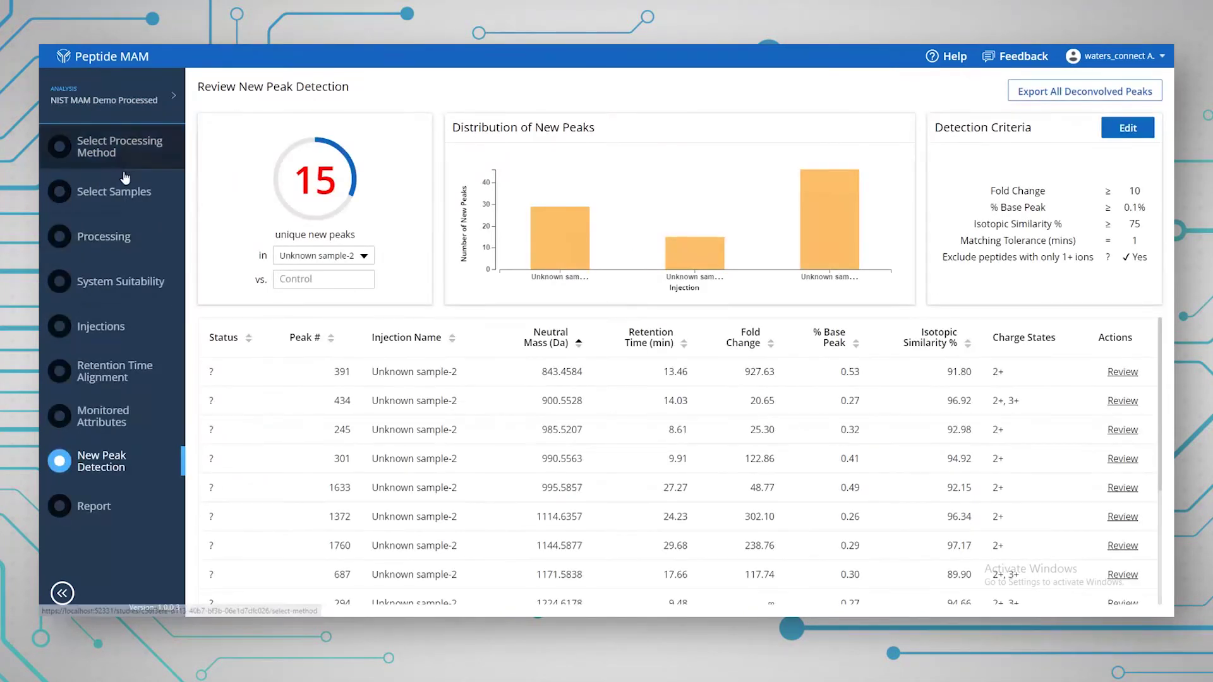
# Step: Review the system suitability trends, plus the TIC and BPI chromatograms and peptide results of System suitability peptides_2
pyautogui.click(124, 290)
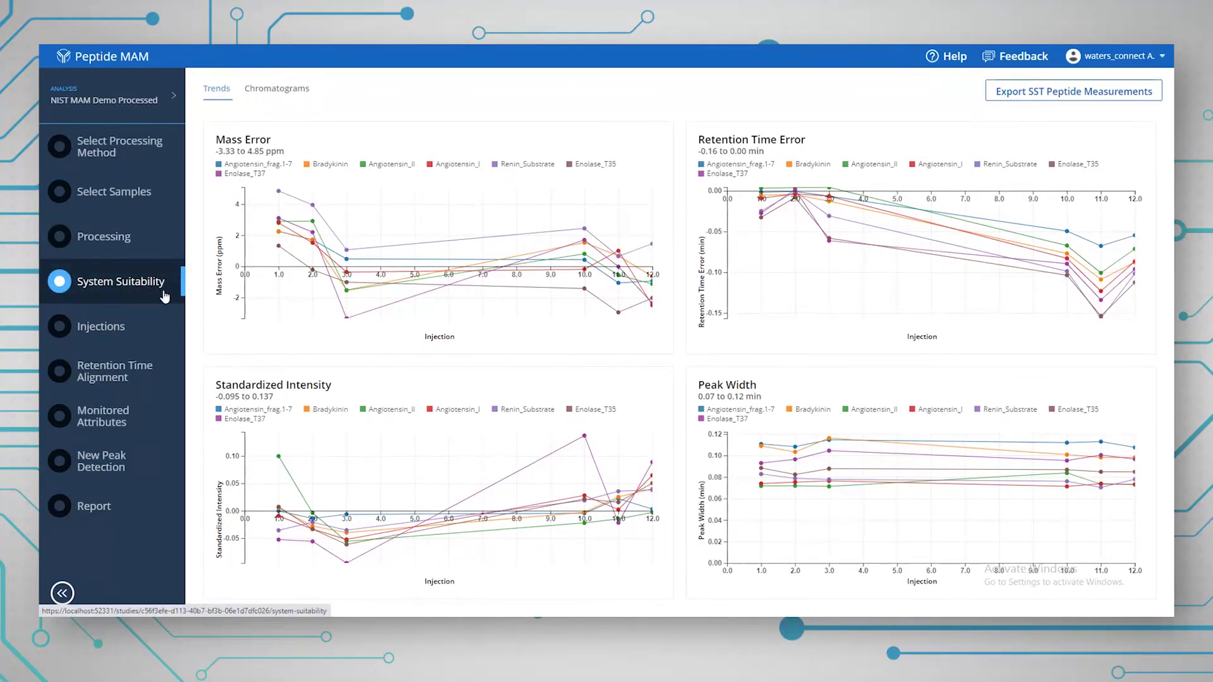
pyautogui.moveTo(280, 206)
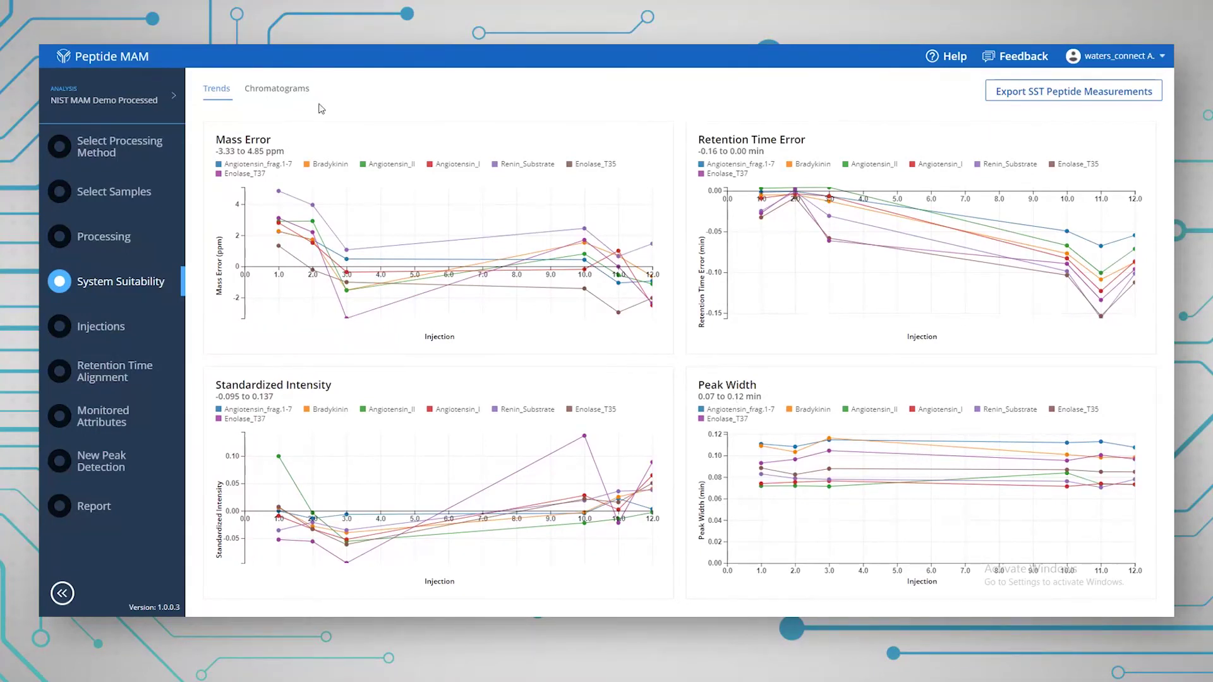
pyautogui.click(294, 94)
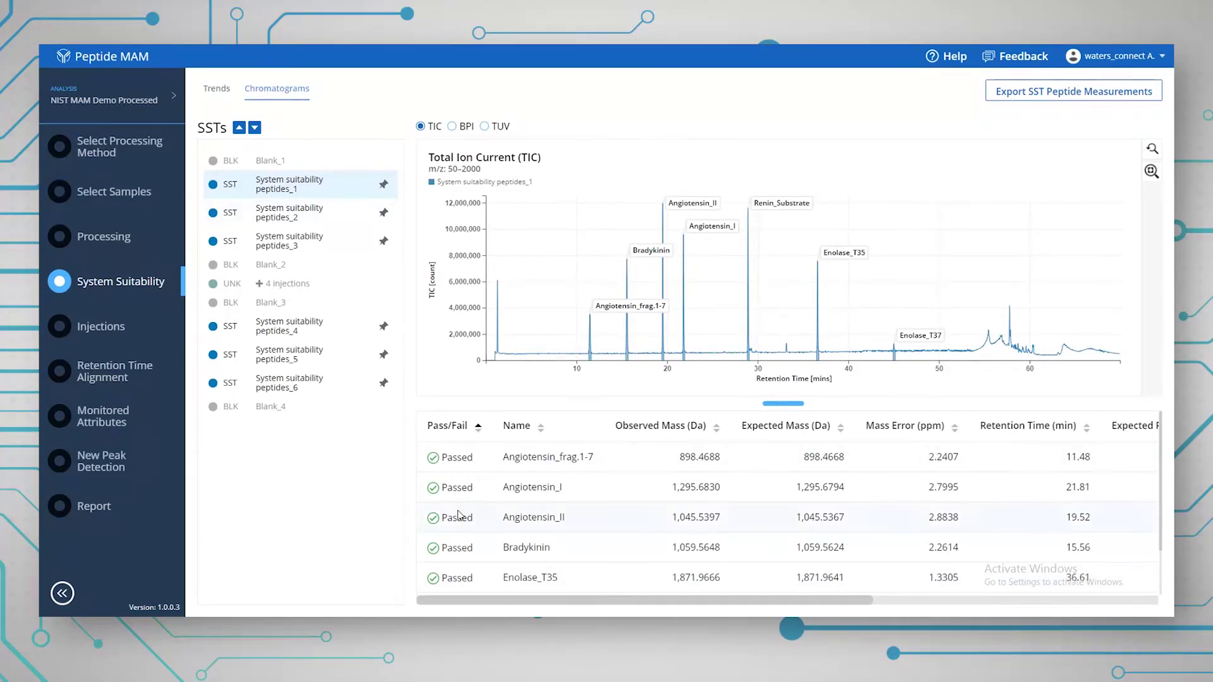
pyautogui.click(288, 216)
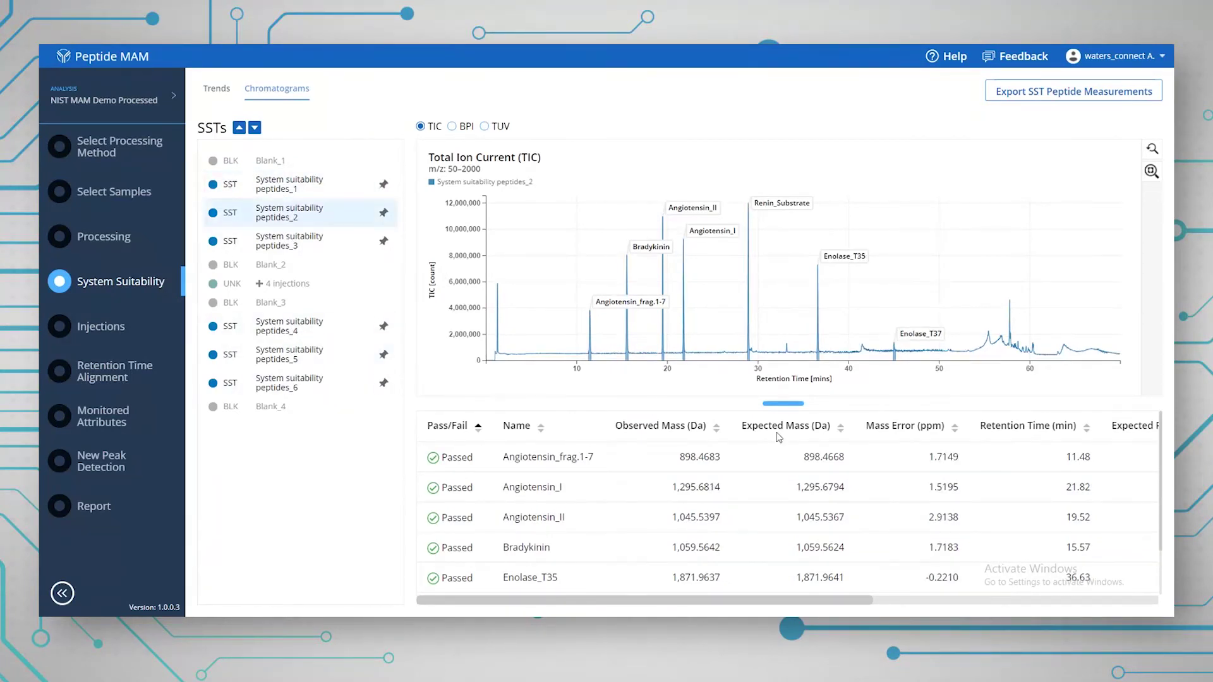
pyautogui.scroll(-2, 505, 468)
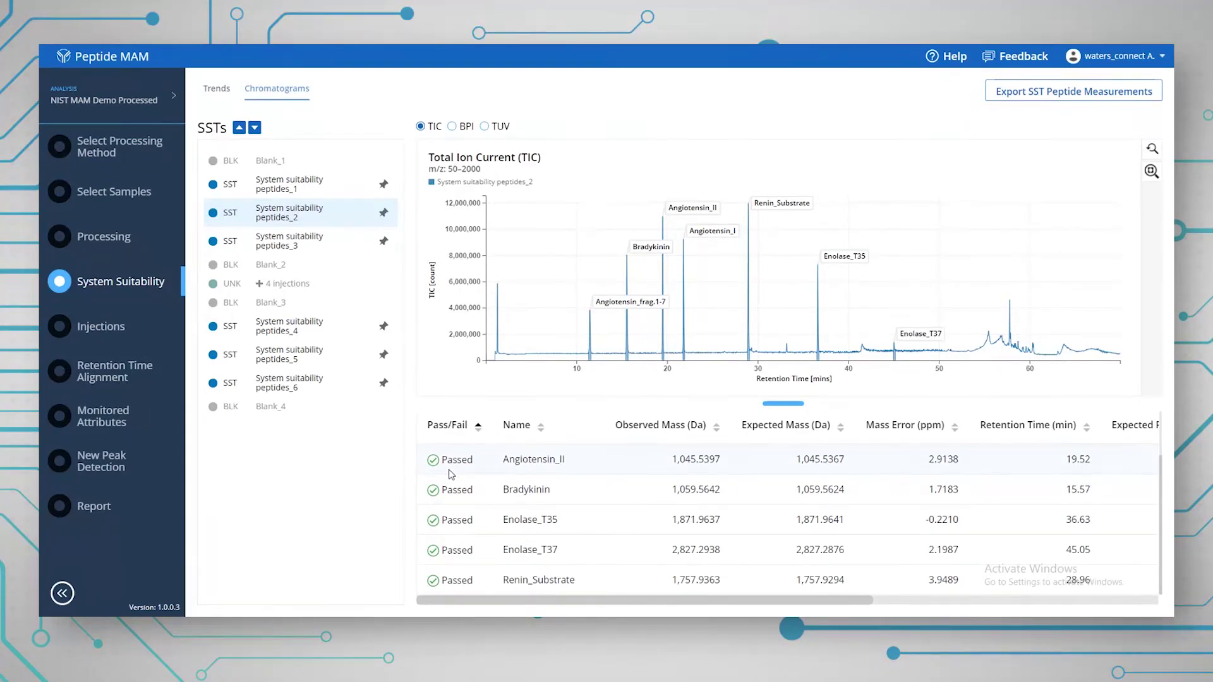
pyautogui.click(452, 126)
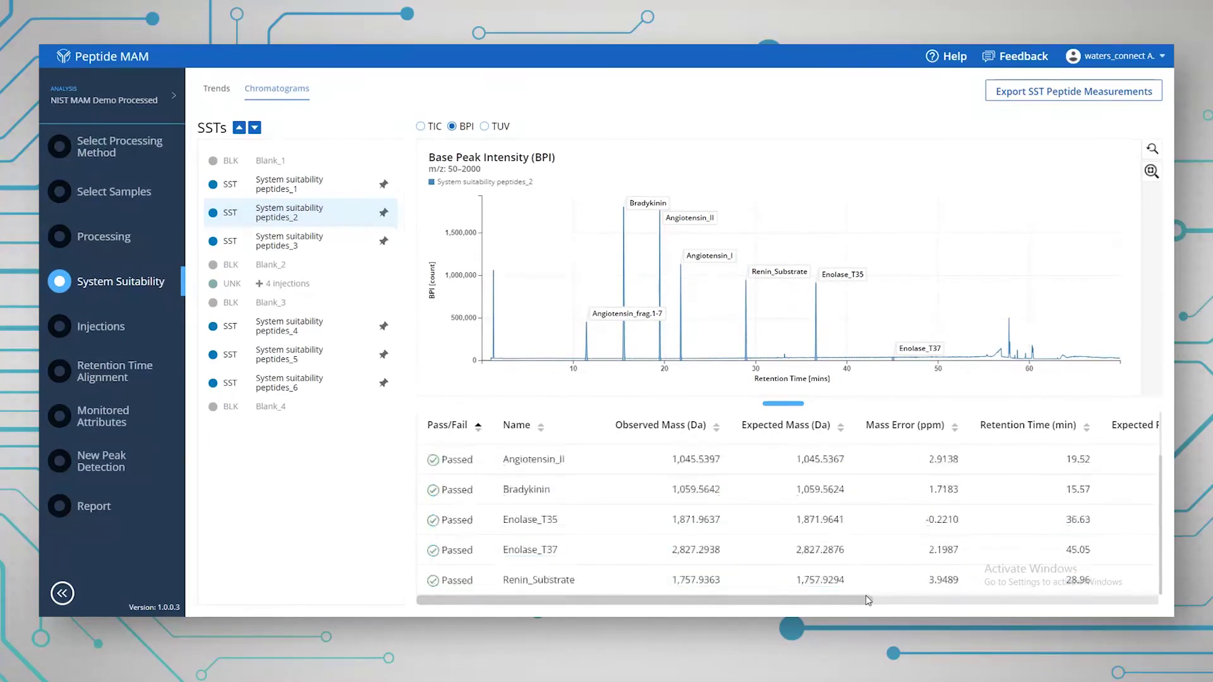
pyautogui.moveTo(784, 601); pyautogui.dragTo(477, 616)
# Step: Review the injection chromatograms, showing the TIC of System suitability peptides_1 and the TIC and BPI of Control
pyautogui.click(87, 328)
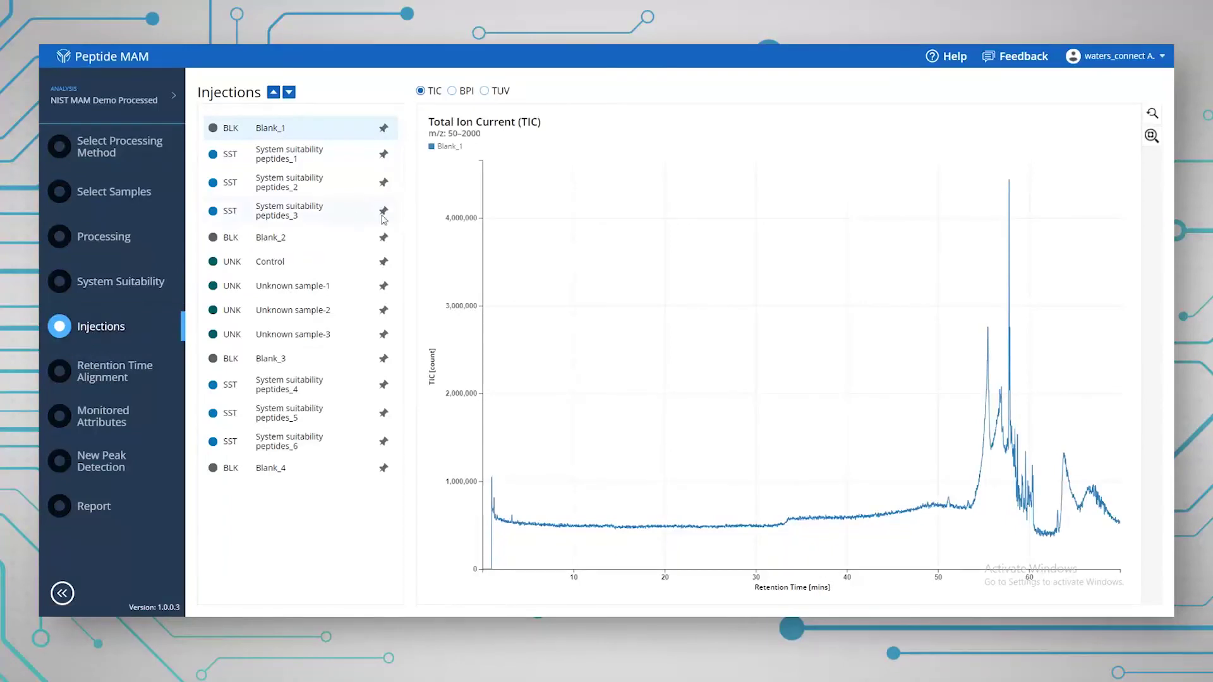
pyautogui.click(300, 157)
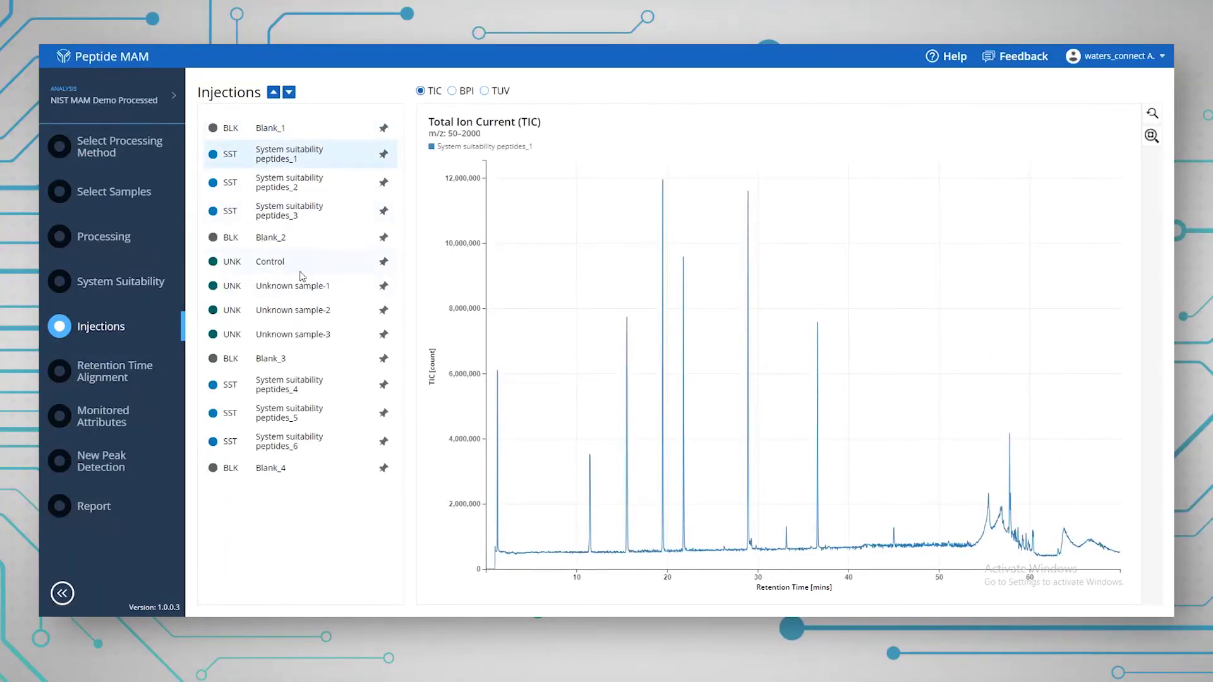
pyautogui.click(302, 271)
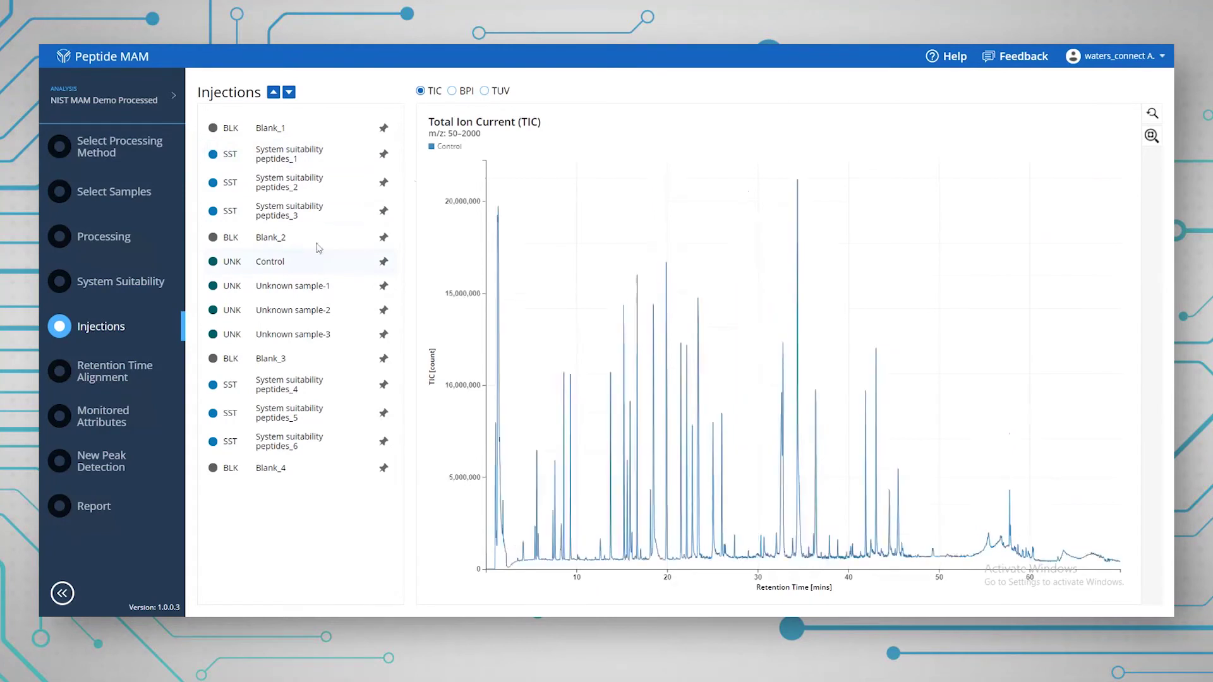
pyautogui.click(454, 92)
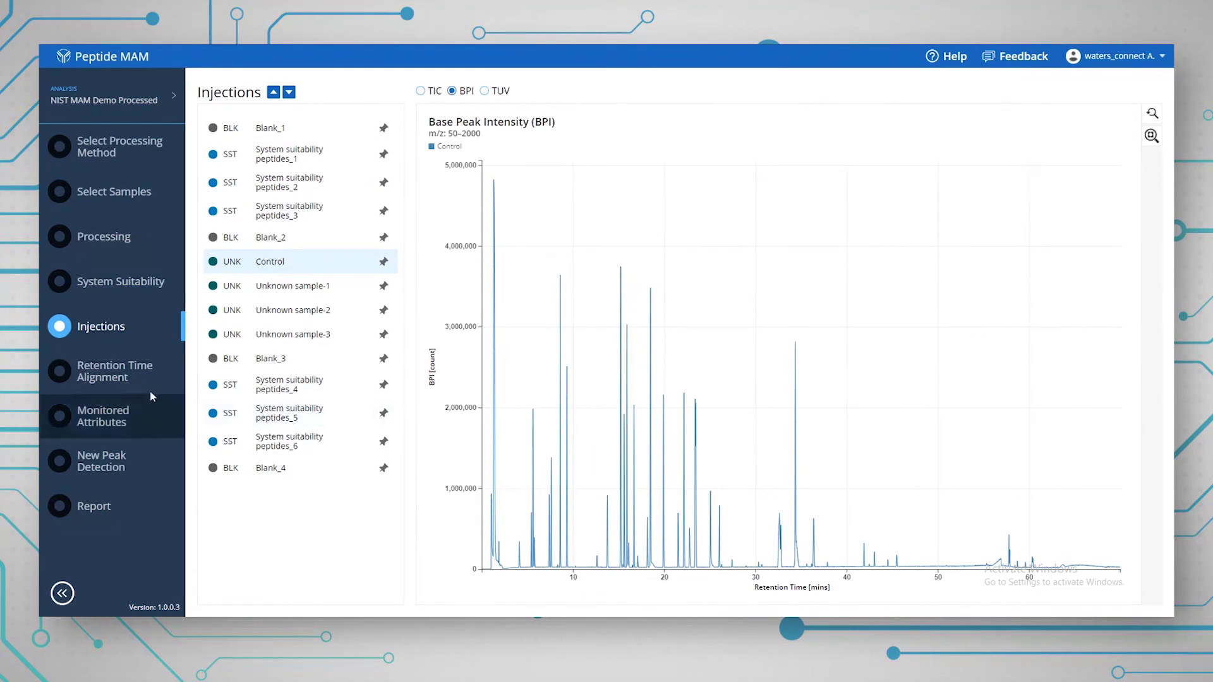
# Step: Compare the chromatograms before and after retention time alignment for Control and Unknown sample-2, enlarging individual peaks of Unknown sample-2
pyautogui.click(132, 379)
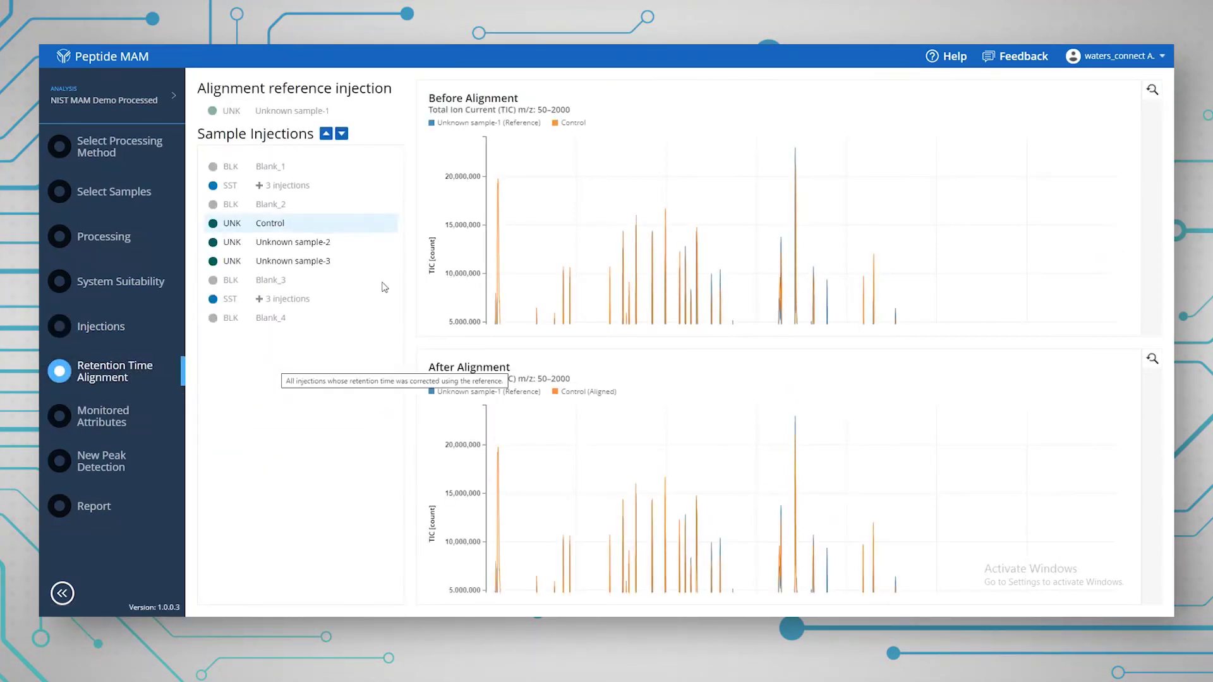
pyautogui.moveTo(502, 252)
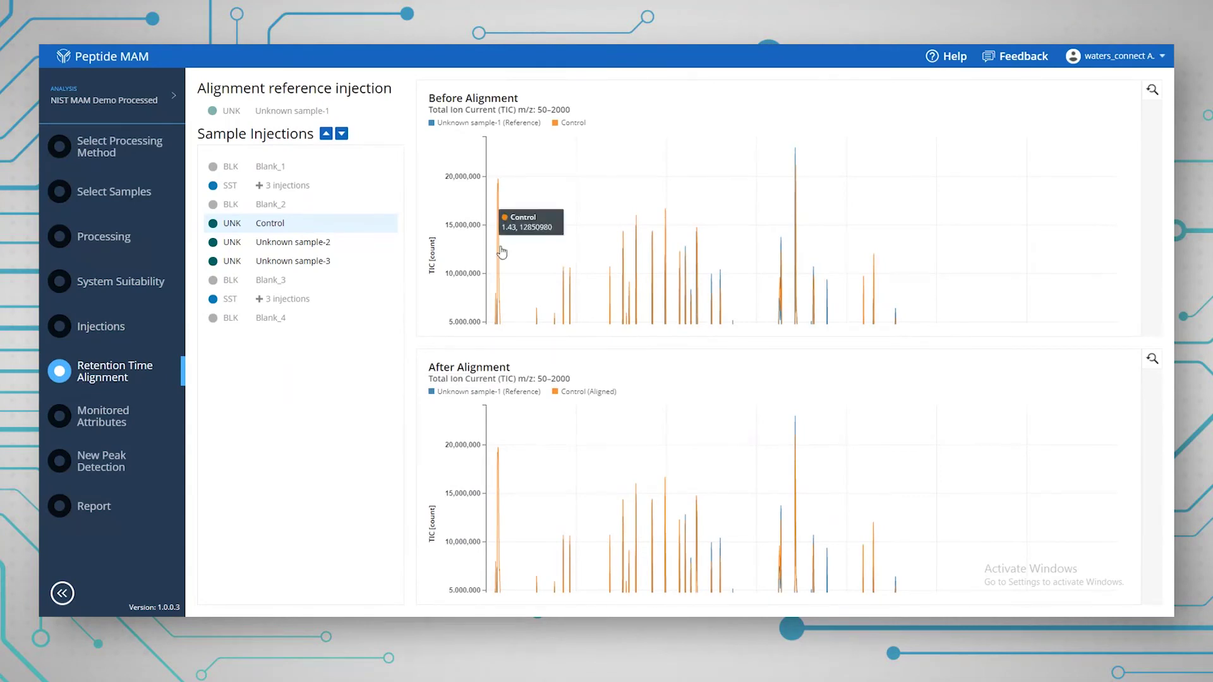
pyautogui.click(314, 246)
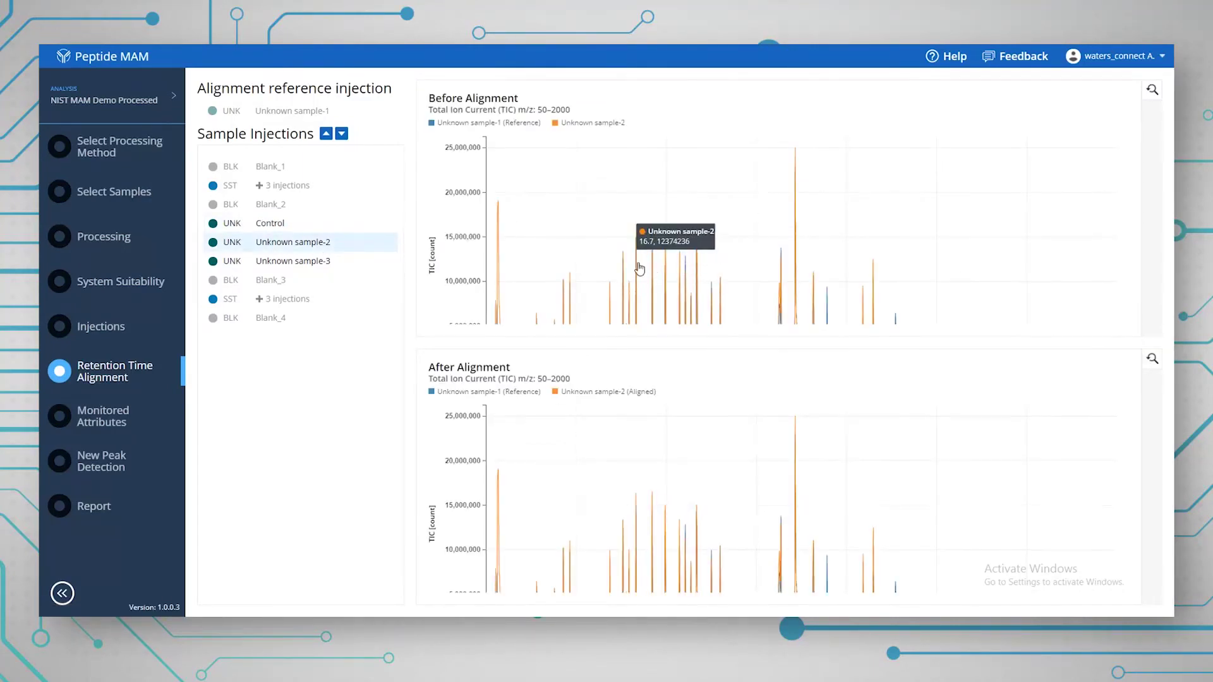
pyautogui.moveTo(638, 264); pyautogui.dragTo(672, 268)
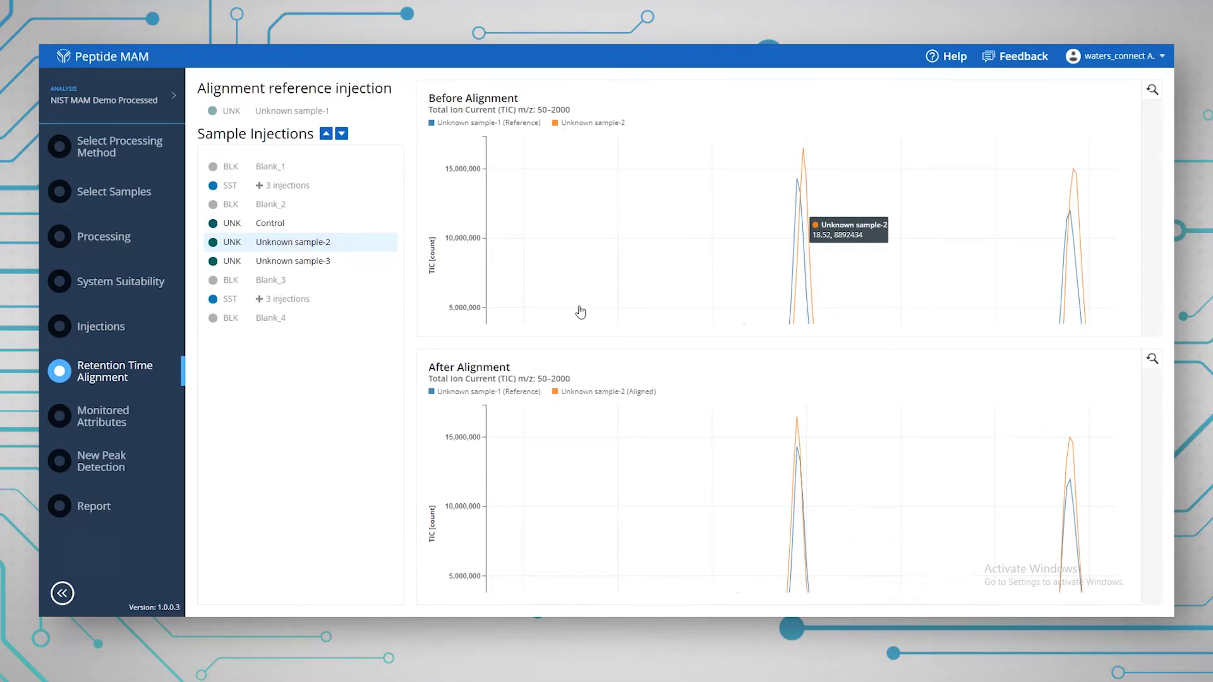
# Step: Reveal the results table of the monitored attributes and open the 1:T21 Met Ox 1 injection of Unknown sample-1
pyautogui.click(123, 416)
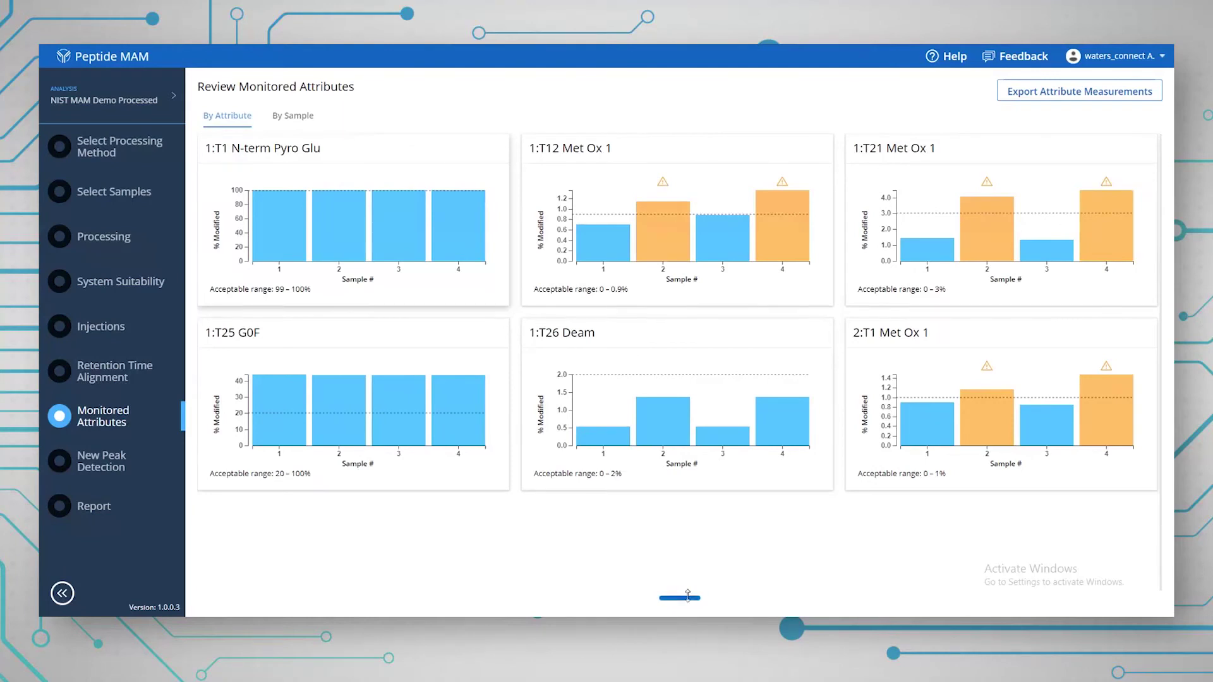
pyautogui.moveTo(688, 592); pyautogui.dragTo(712, 207)
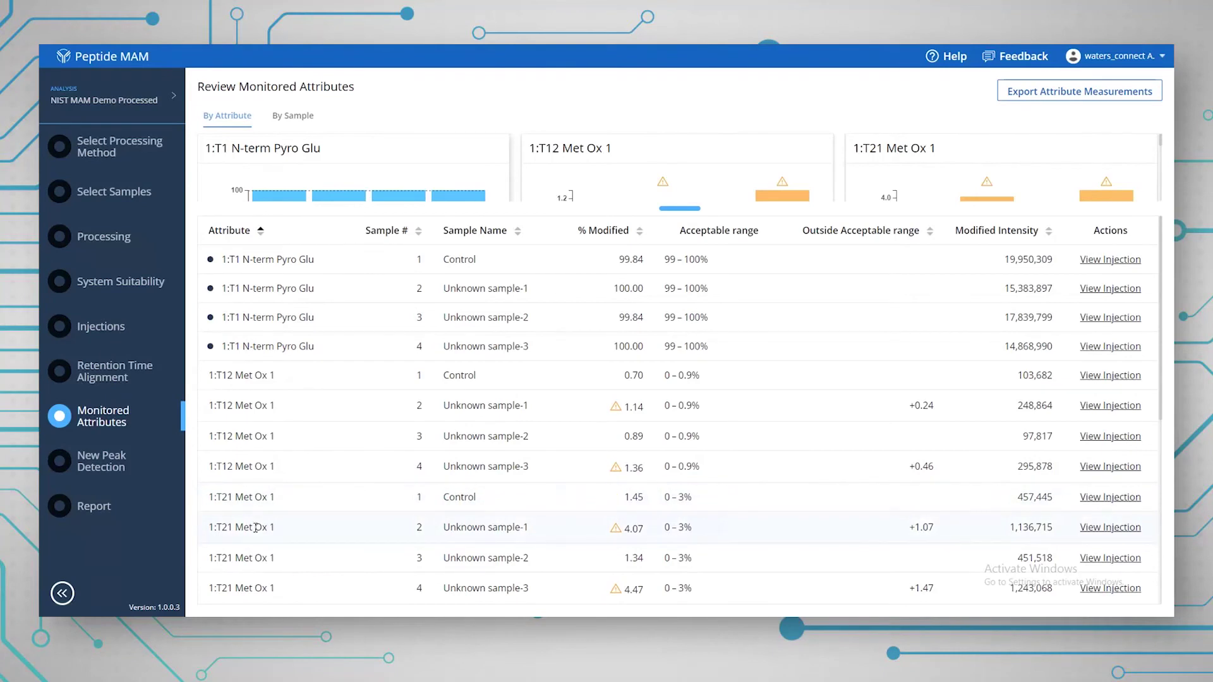
pyautogui.click(1116, 533)
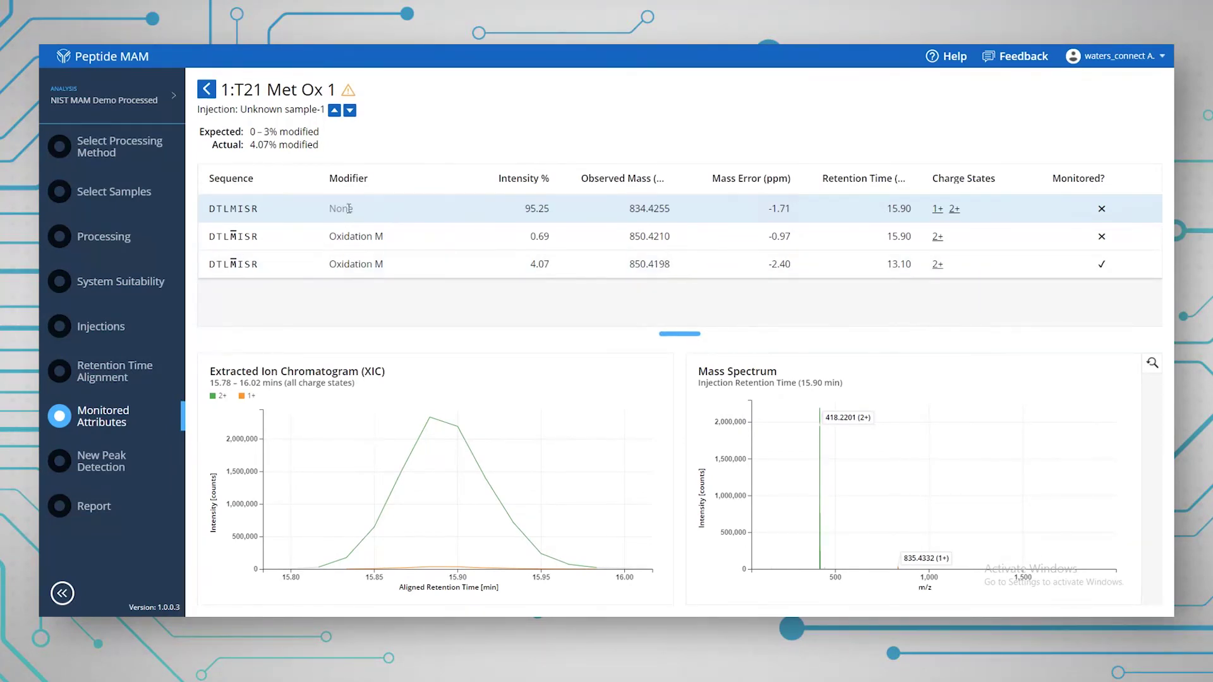
# Step: Examine the XIC and mass spectrum of the monitored Oxidation M form of DTLMISR, enlarging the 2+ isotope peaks, and return to the attributes list
pyautogui.click(360, 262)
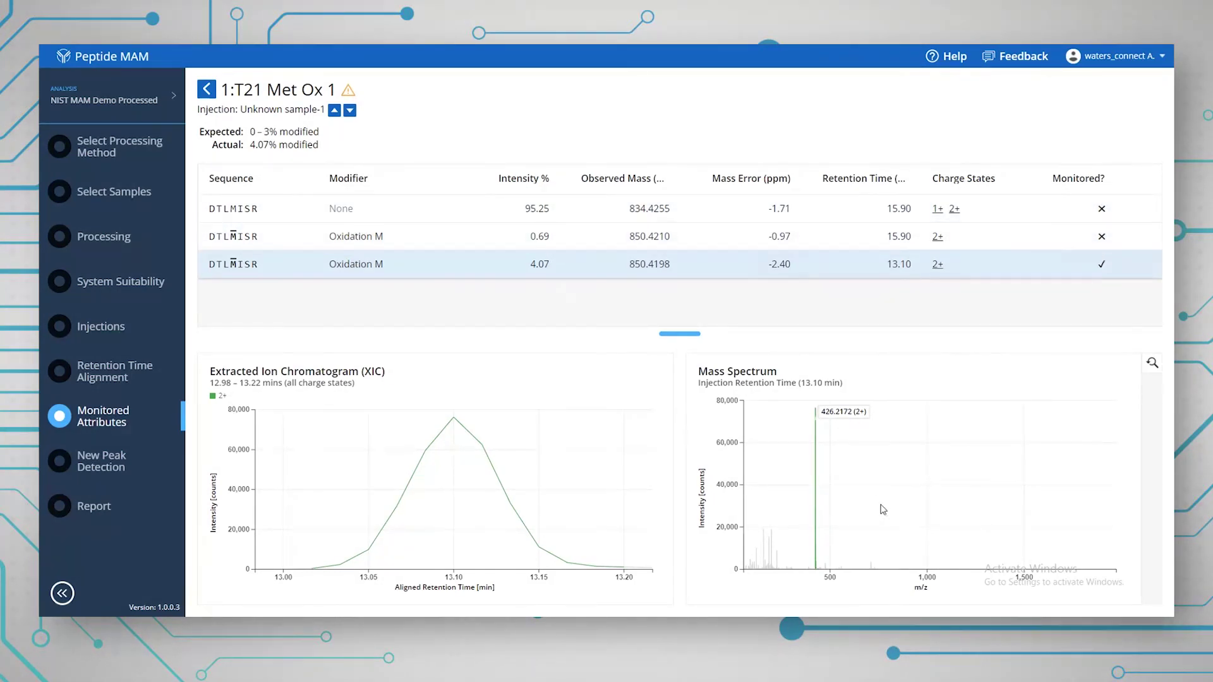
pyautogui.moveTo(812, 522)
pyautogui.moveTo(808, 520); pyautogui.dragTo(822, 520)
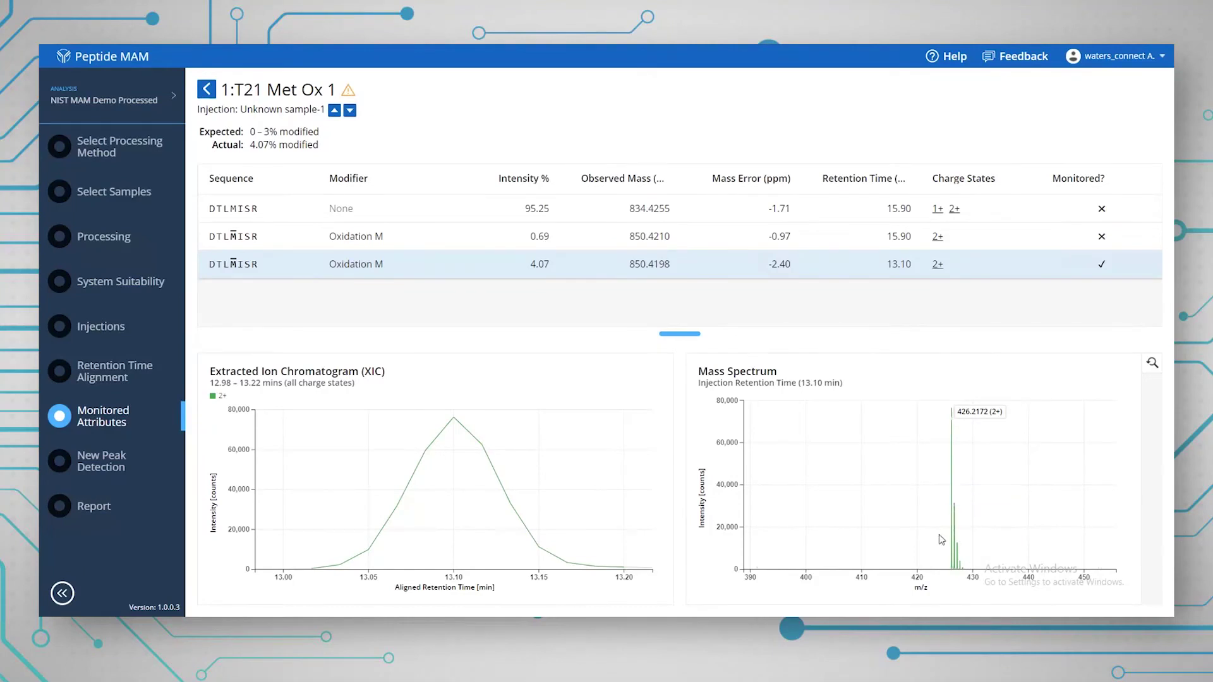
pyautogui.moveTo(941, 539); pyautogui.dragTo(995, 542)
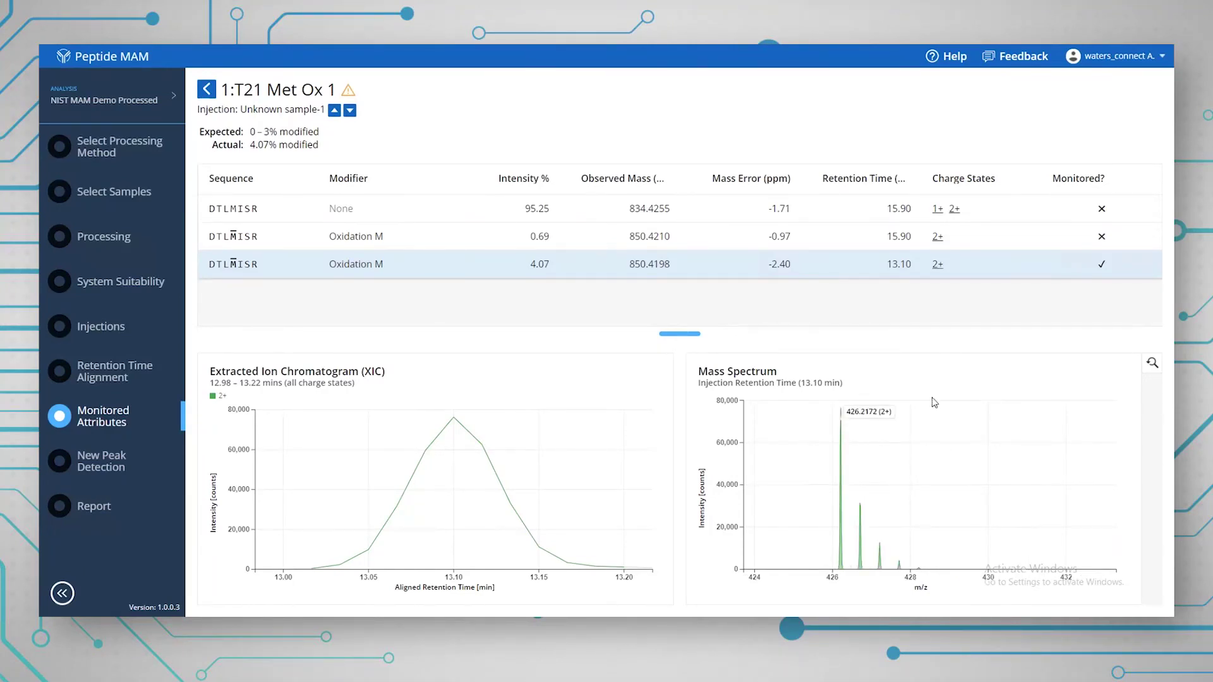
pyautogui.click(206, 89)
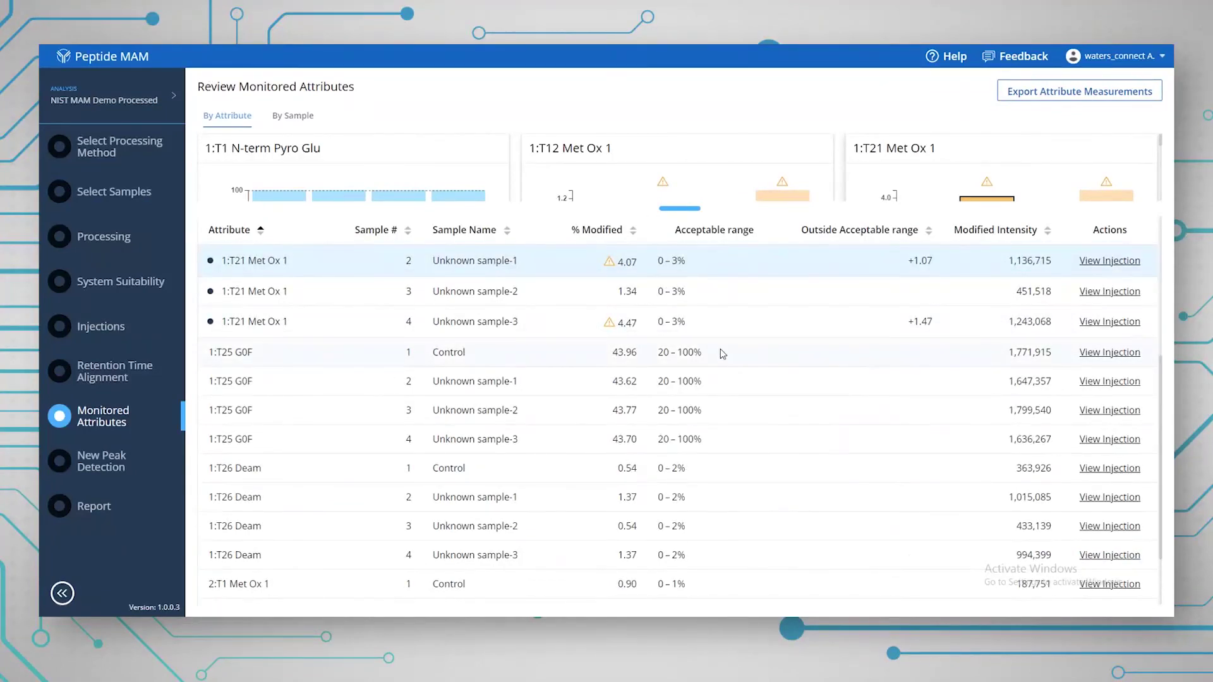
# Step: Open the 2:T1 Met Ox 1 injection of Unknown sample-1 and show the XIC and mass spectrum of its monitored Oxidation M form
pyautogui.scroll(-3, 723, 354)
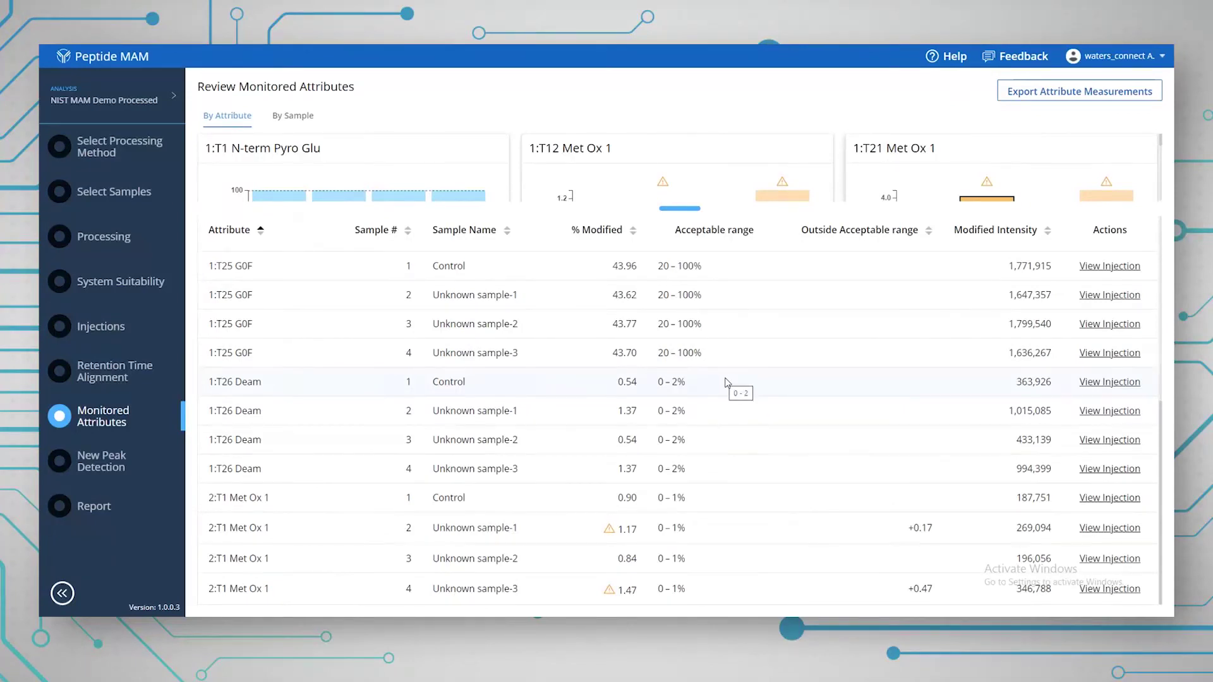
pyautogui.click(1131, 538)
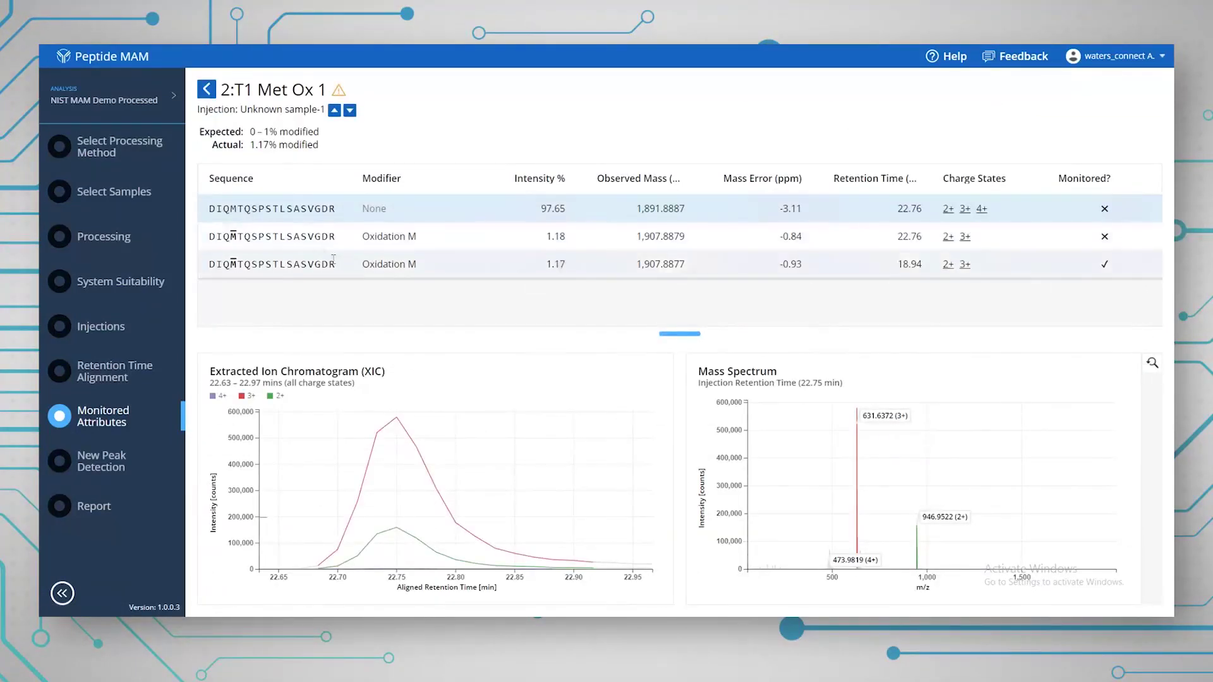
pyautogui.click(397, 265)
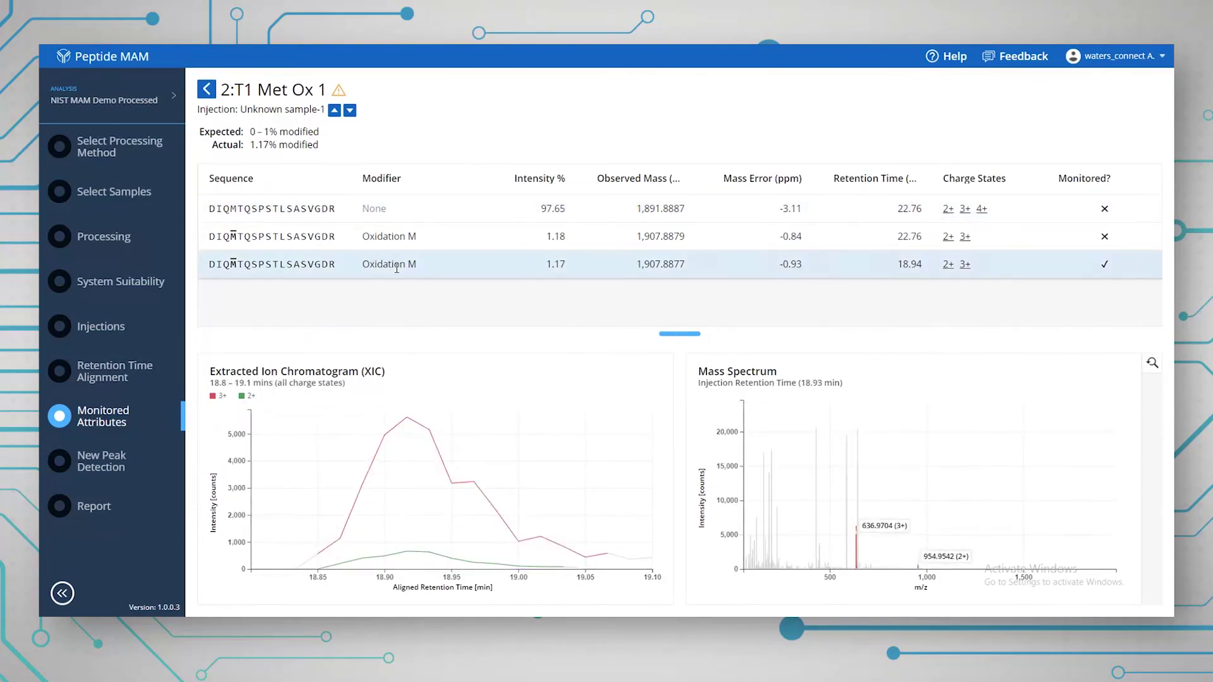
# Step: Enlarge the 3+ and 2+ isotope peaks of the monitored Oxidation M form in the mass spectrum, restoring the full spectrum after each
pyautogui.moveTo(850, 561)
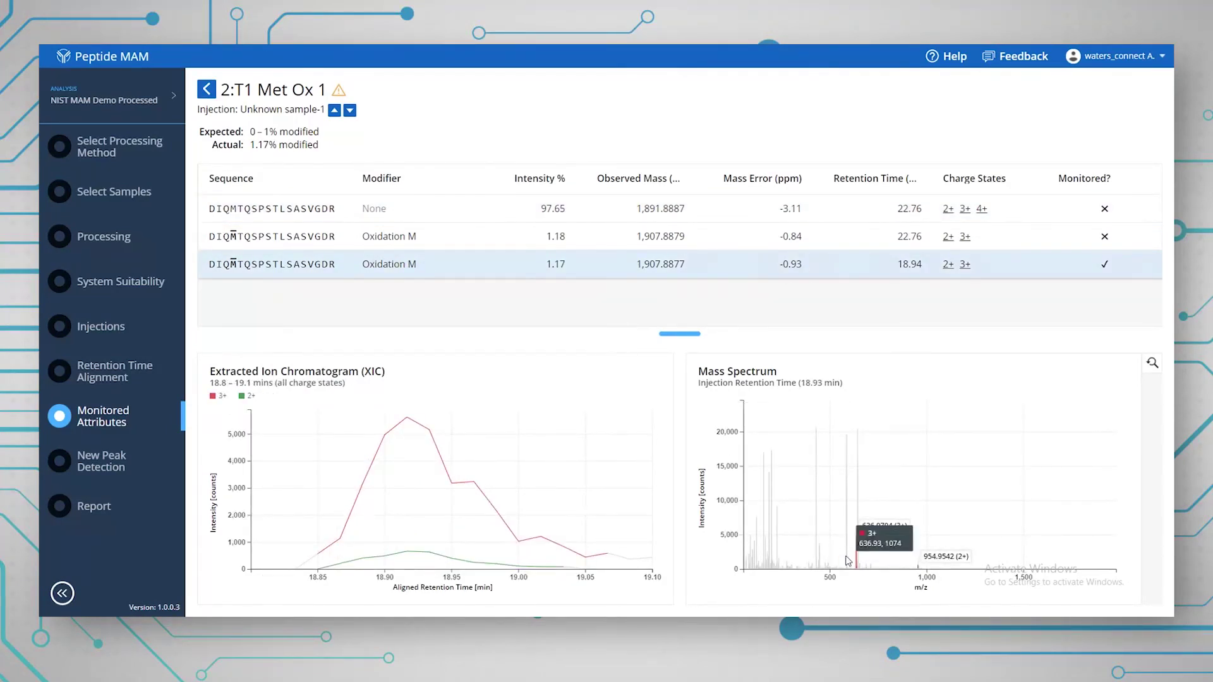
pyautogui.moveTo(847, 564); pyautogui.dragTo(865, 565)
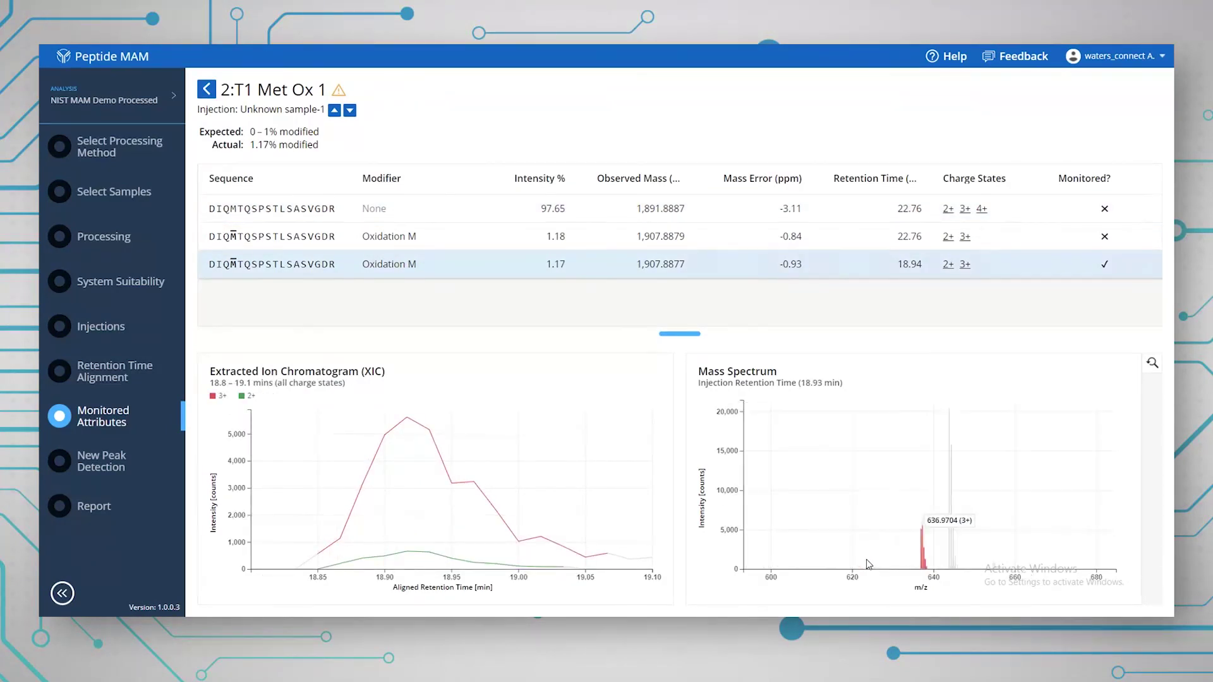
pyautogui.moveTo(953, 565); pyautogui.dragTo(953, 564)
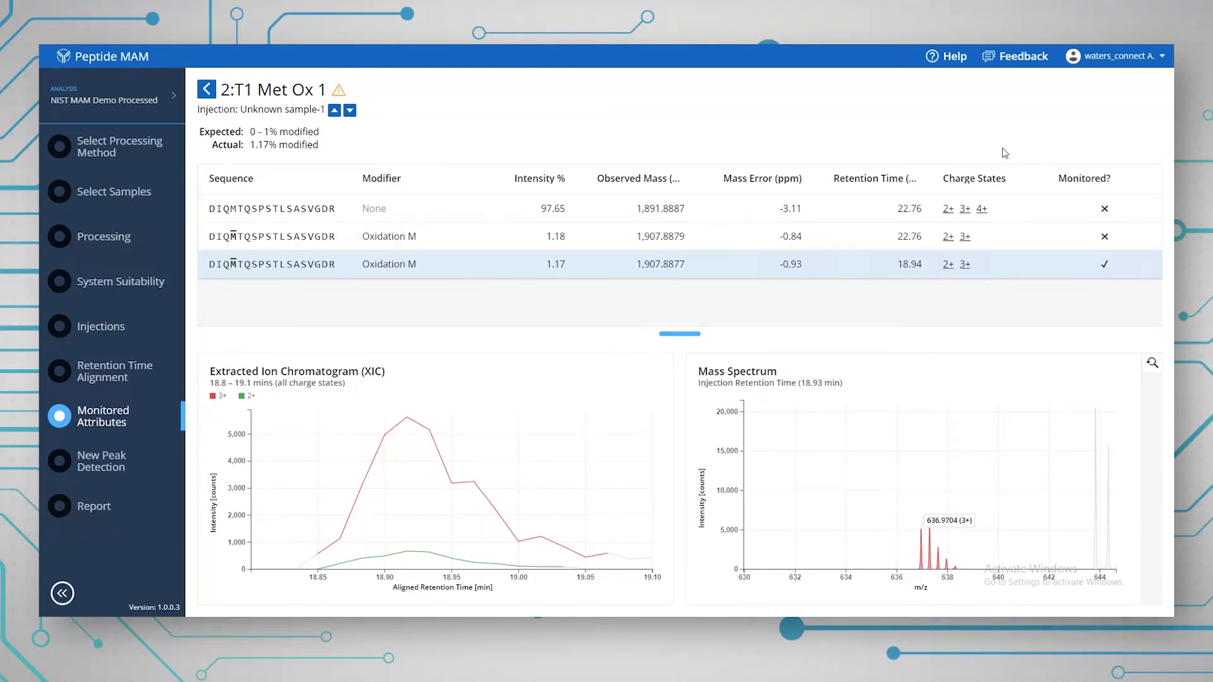
pyautogui.click(1152, 365)
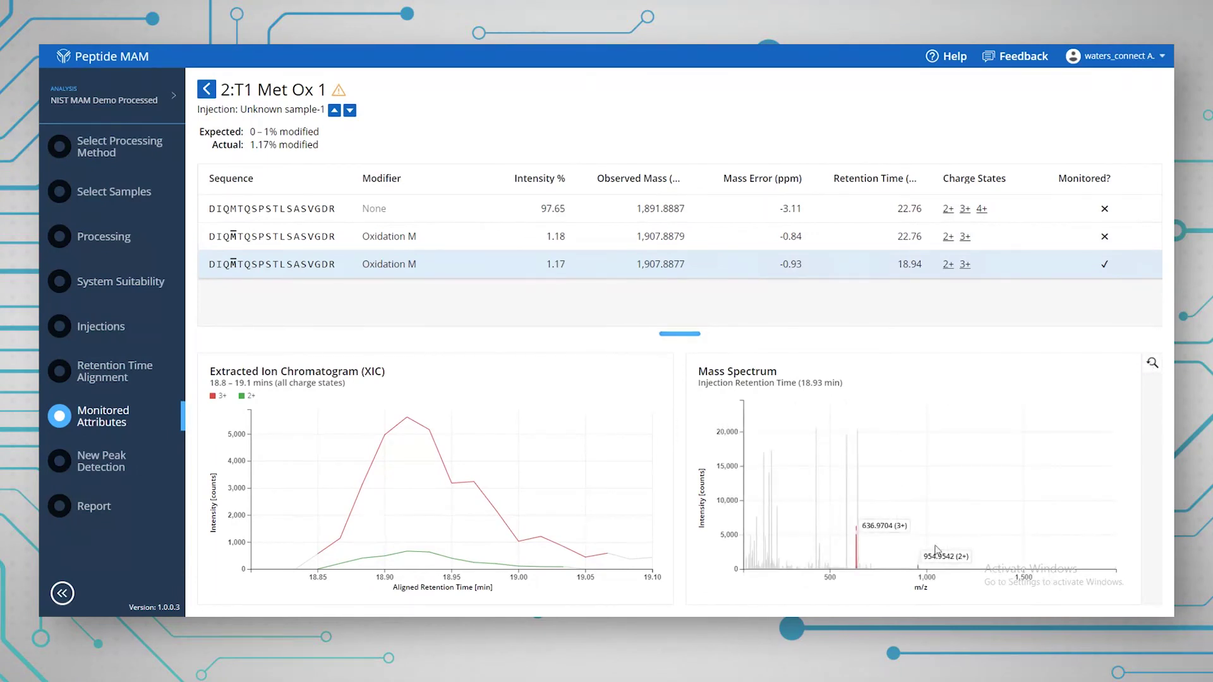
pyautogui.moveTo(910, 567); pyautogui.dragTo(937, 564)
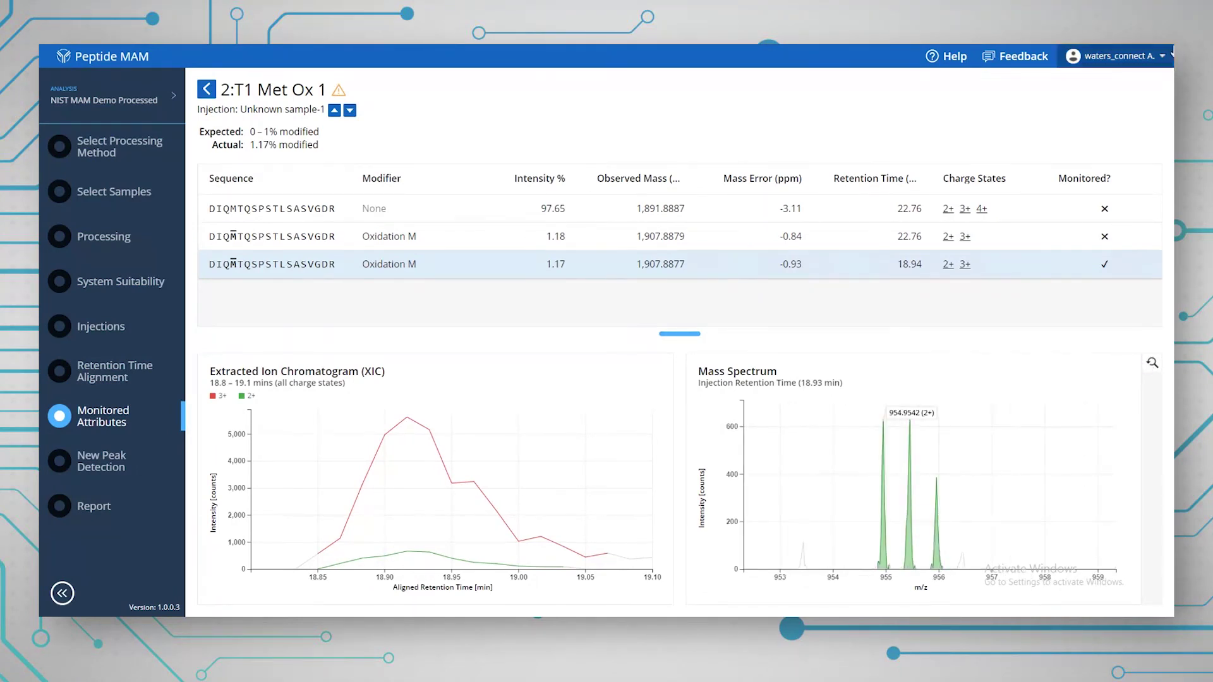
pyautogui.click(1152, 363)
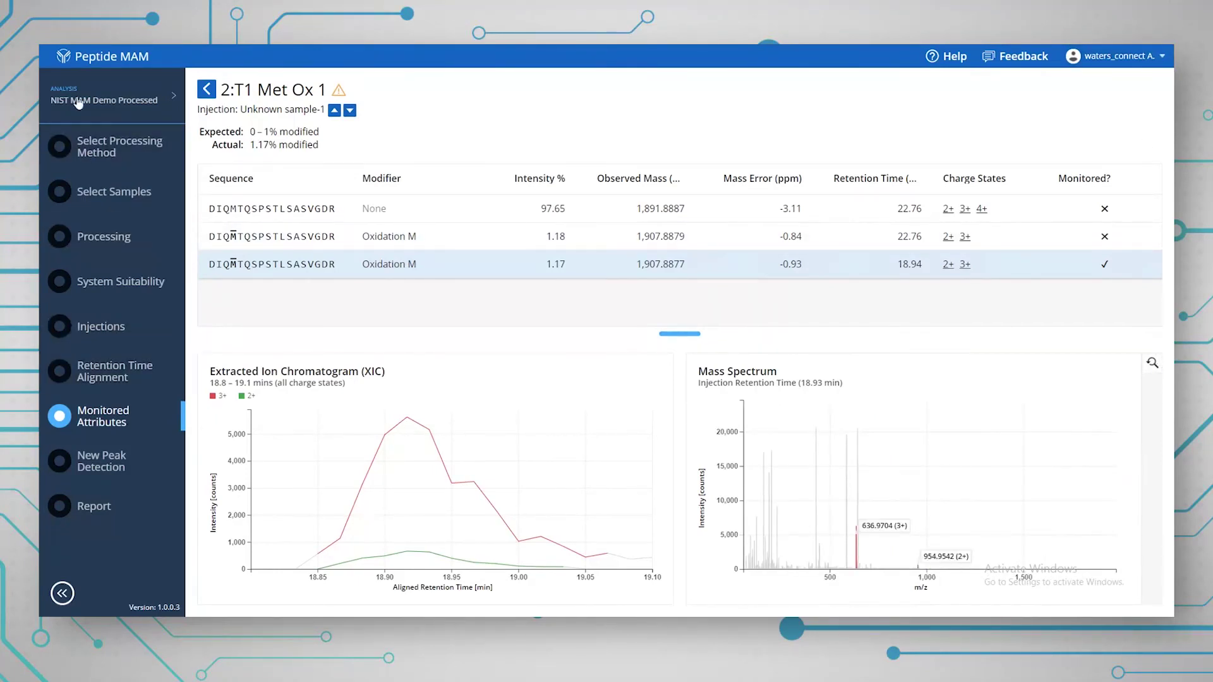
# Step: Open the New Peak Detection review, highlight the first injection's new peaks and list the unique new peaks in Unknown sample-1 versus Control
pyautogui.click(117, 466)
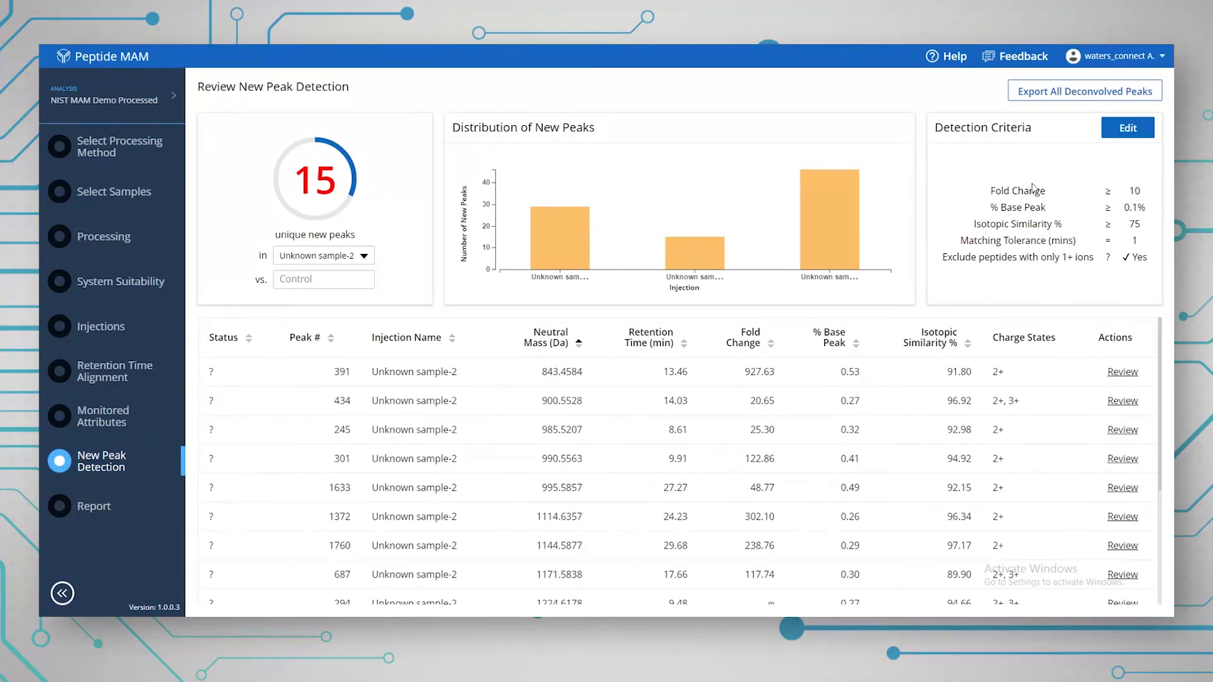
pyautogui.click(559, 227)
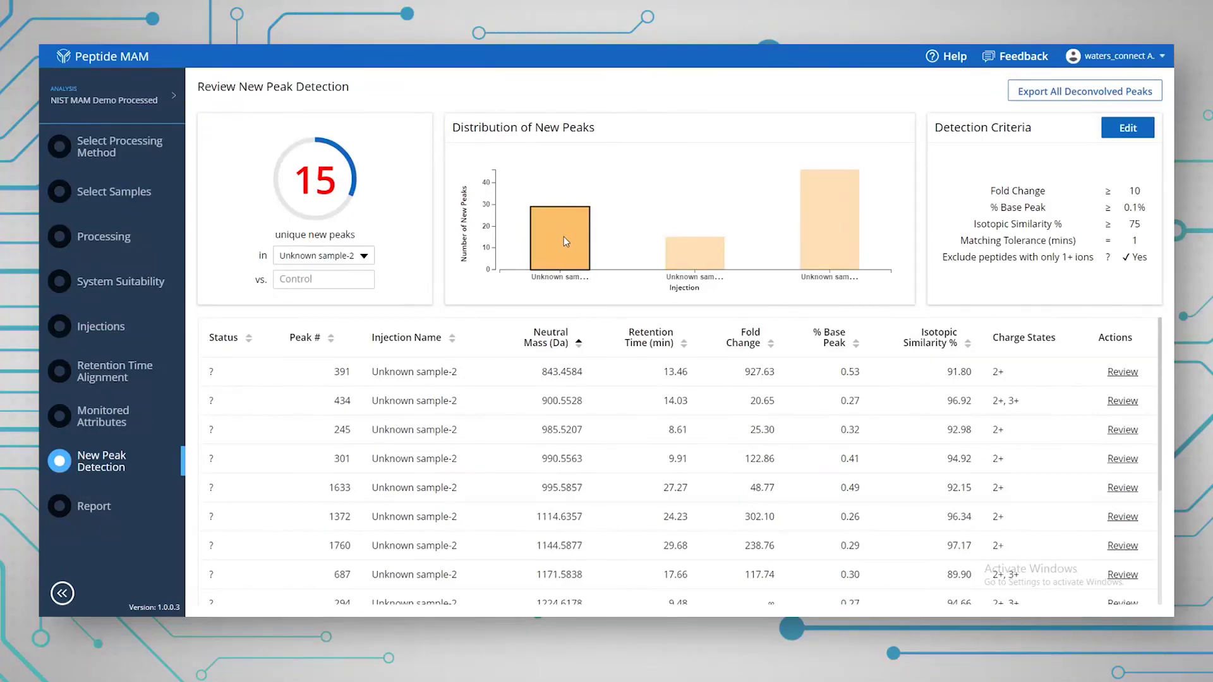
pyautogui.click(360, 255)
pyautogui.click(354, 295)
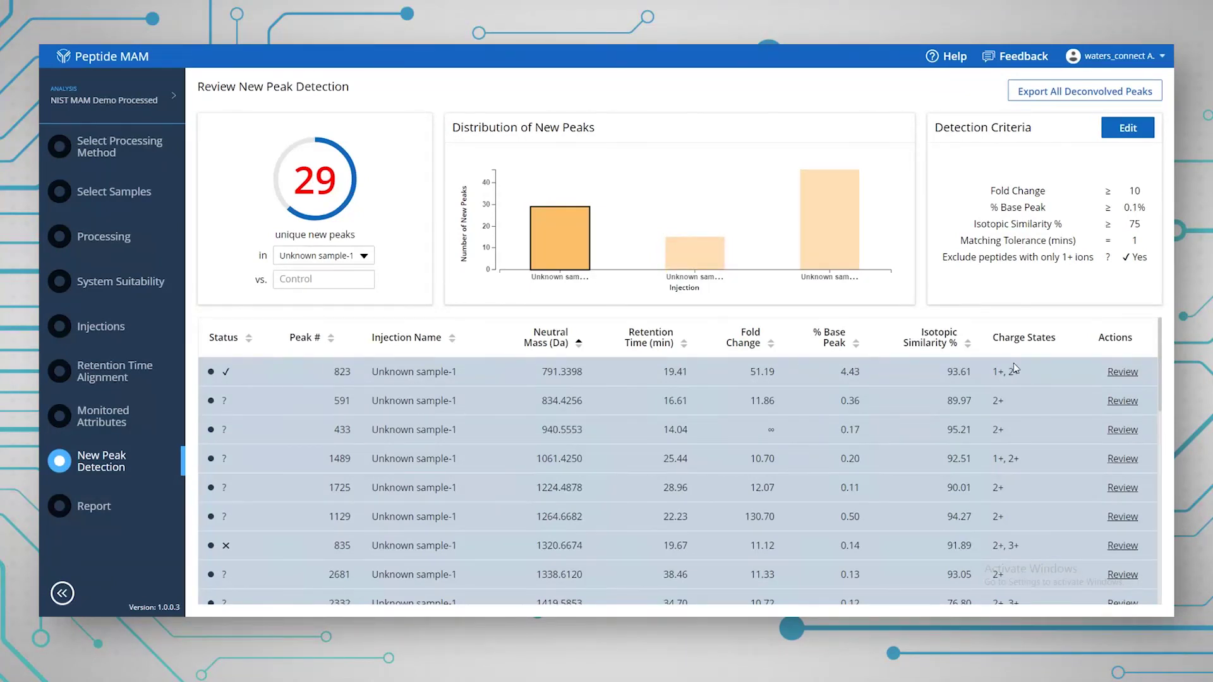
# Step: Review the XIC and mass spectrum of peak 591 in Unknown sample-1, confirm it as a new peak and continue to the next peak
pyautogui.click(1123, 402)
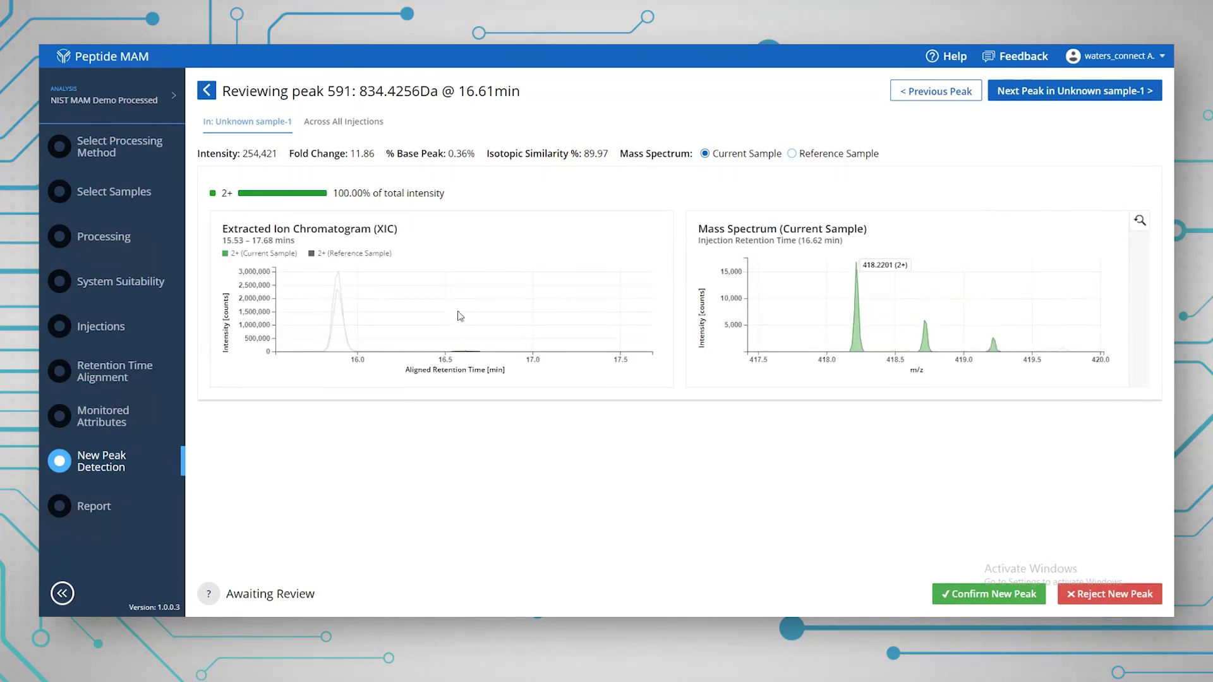
pyautogui.moveTo(451, 323); pyautogui.dragTo(482, 306)
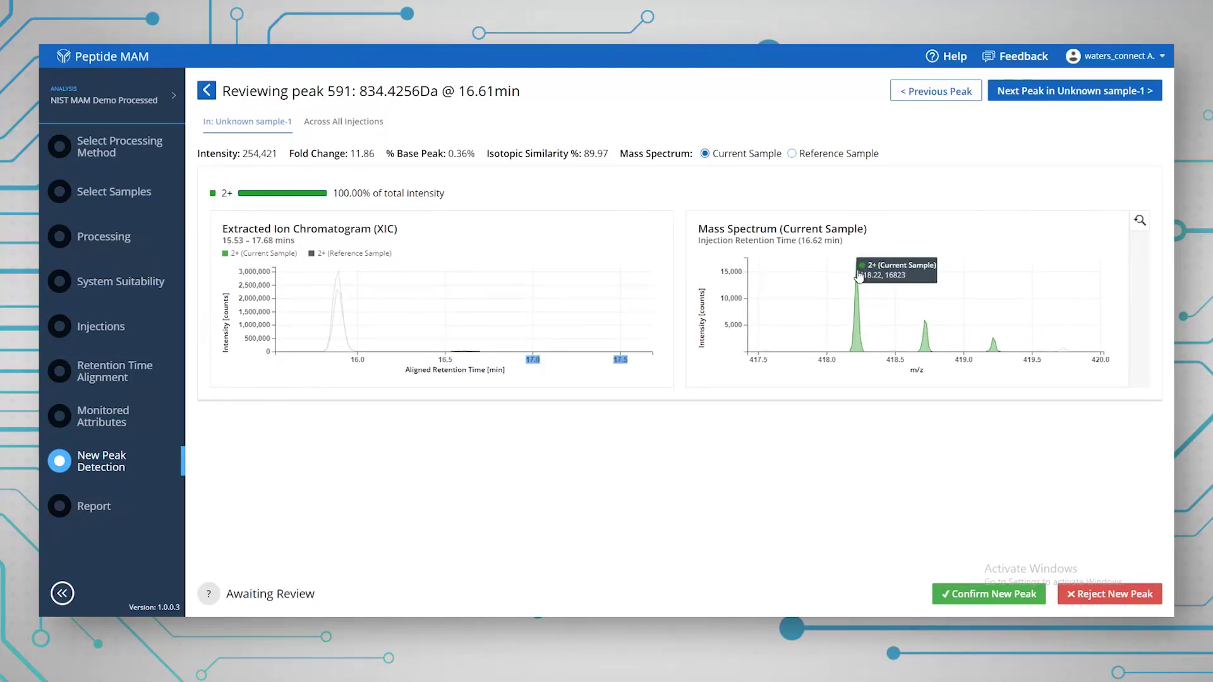
pyautogui.moveTo(939, 336)
pyautogui.moveTo(1002, 341)
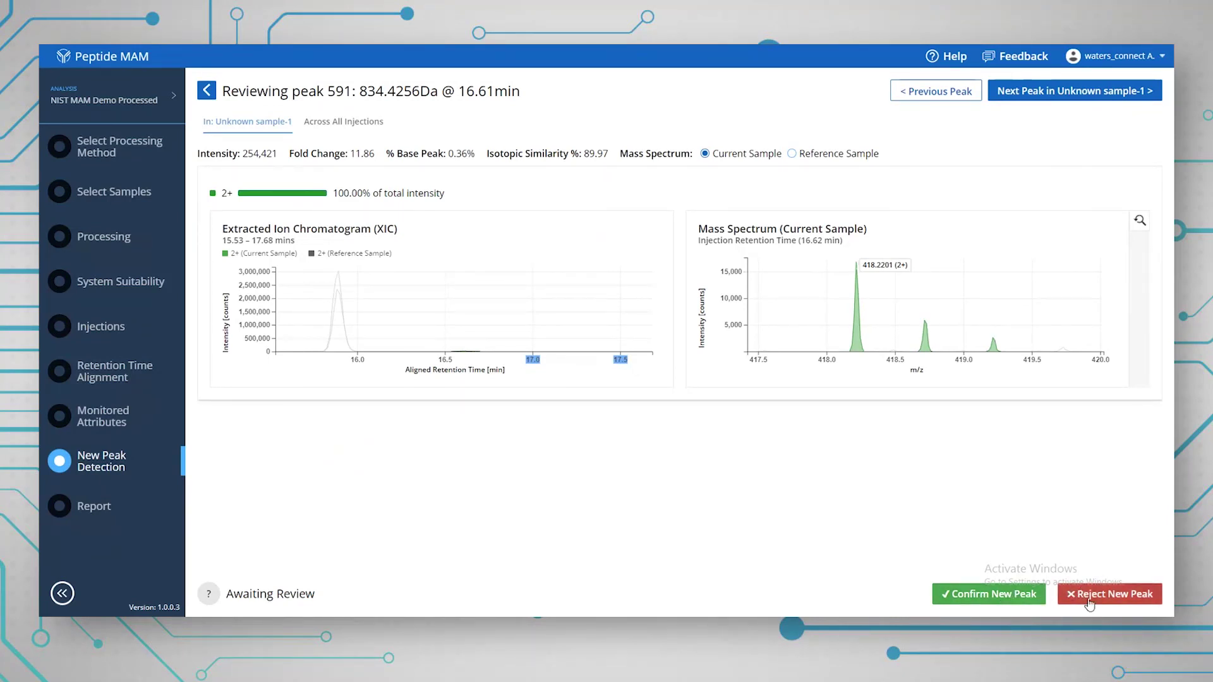
pyautogui.click(1008, 600)
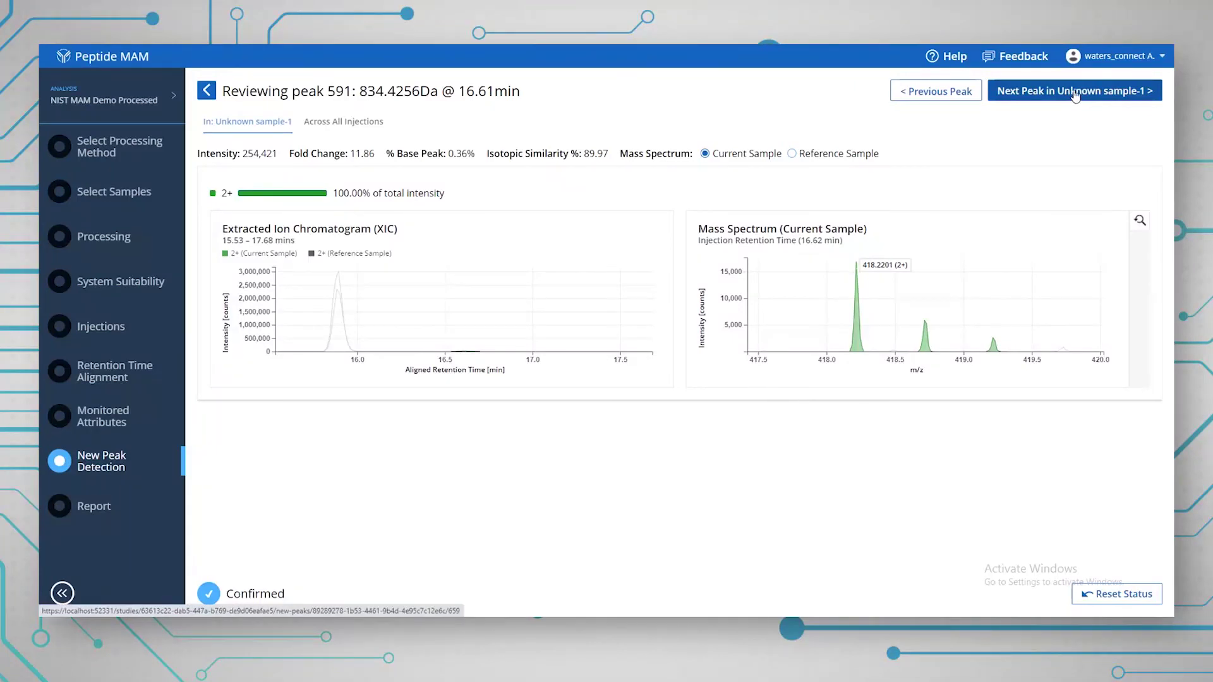
pyautogui.click(1075, 93)
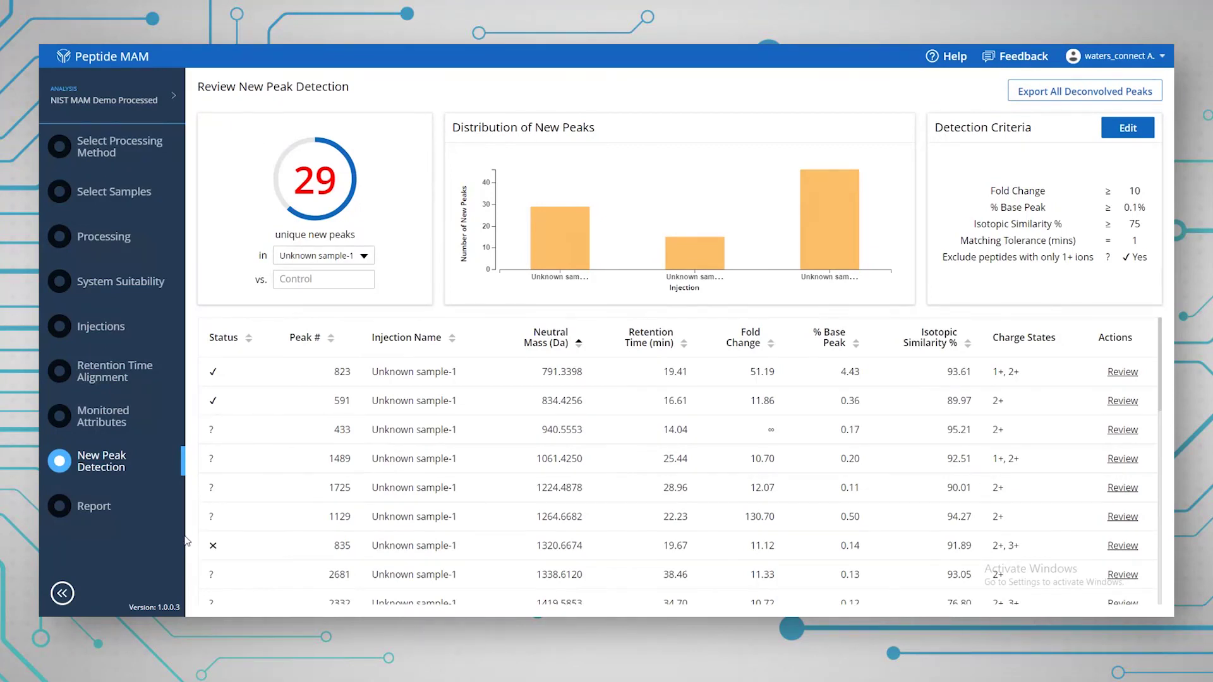
# Step: Generate the analysis report without the Blanks and Acquisition Record sections, keeping New Peak Detection included
pyautogui.click(107, 513)
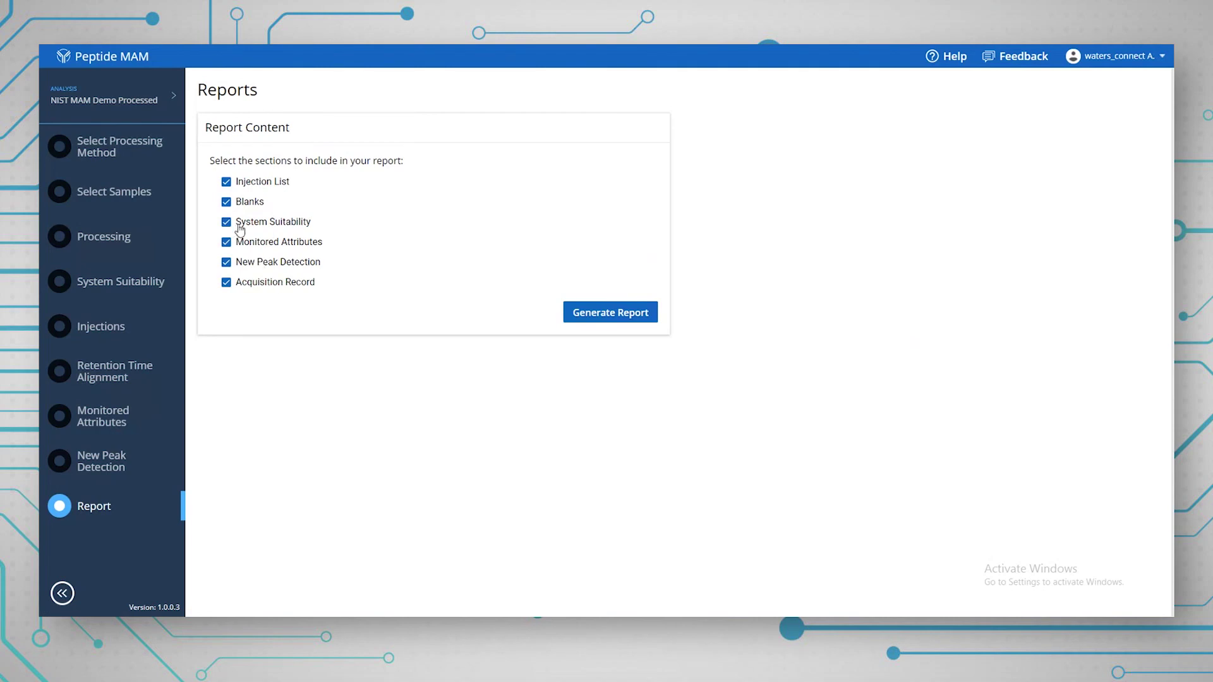
pyautogui.click(229, 264)
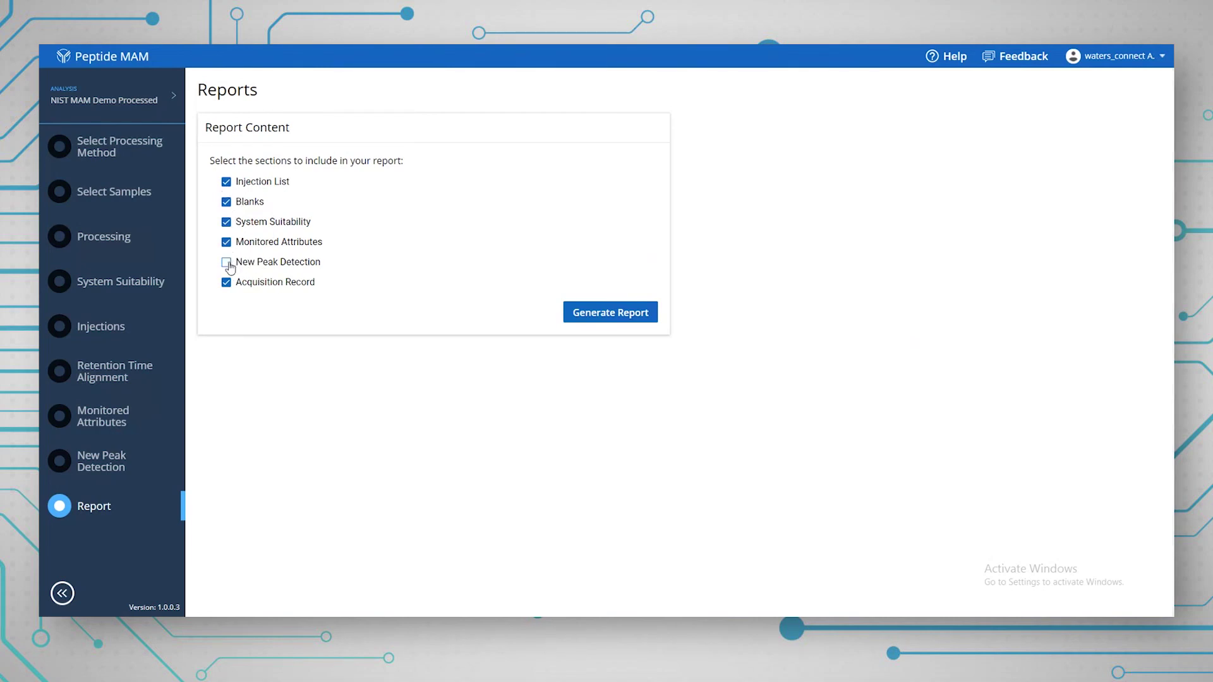
pyautogui.click(226, 283)
pyautogui.click(229, 264)
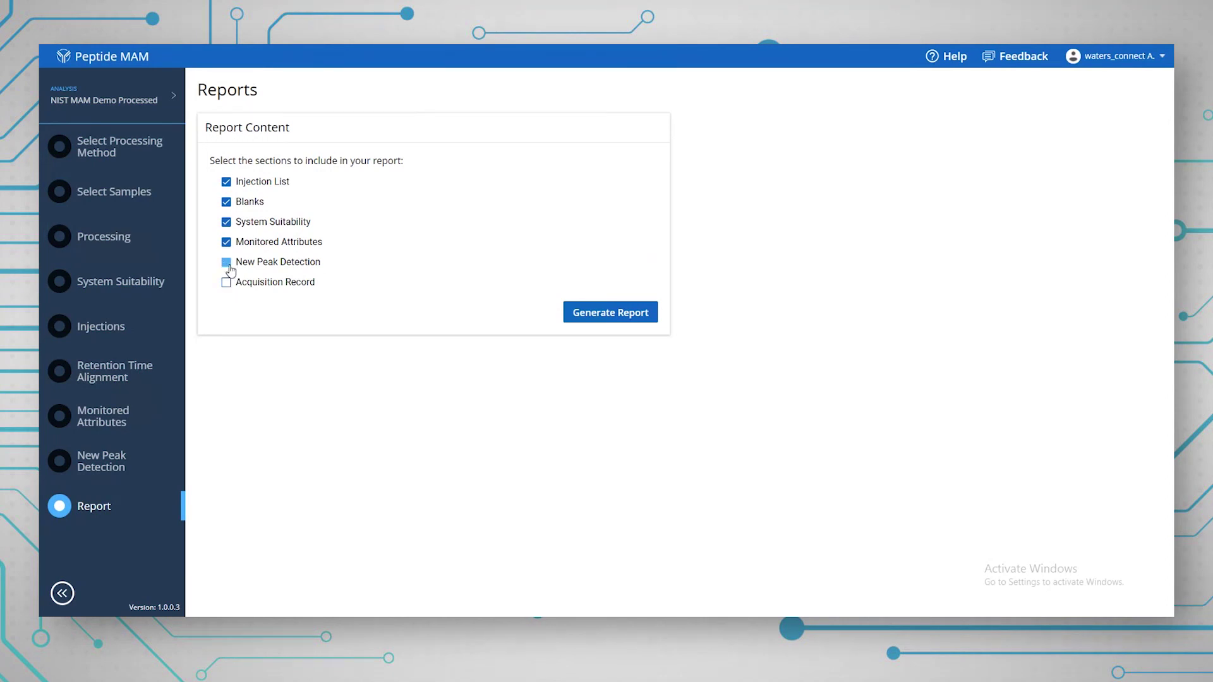
pyautogui.click(229, 203)
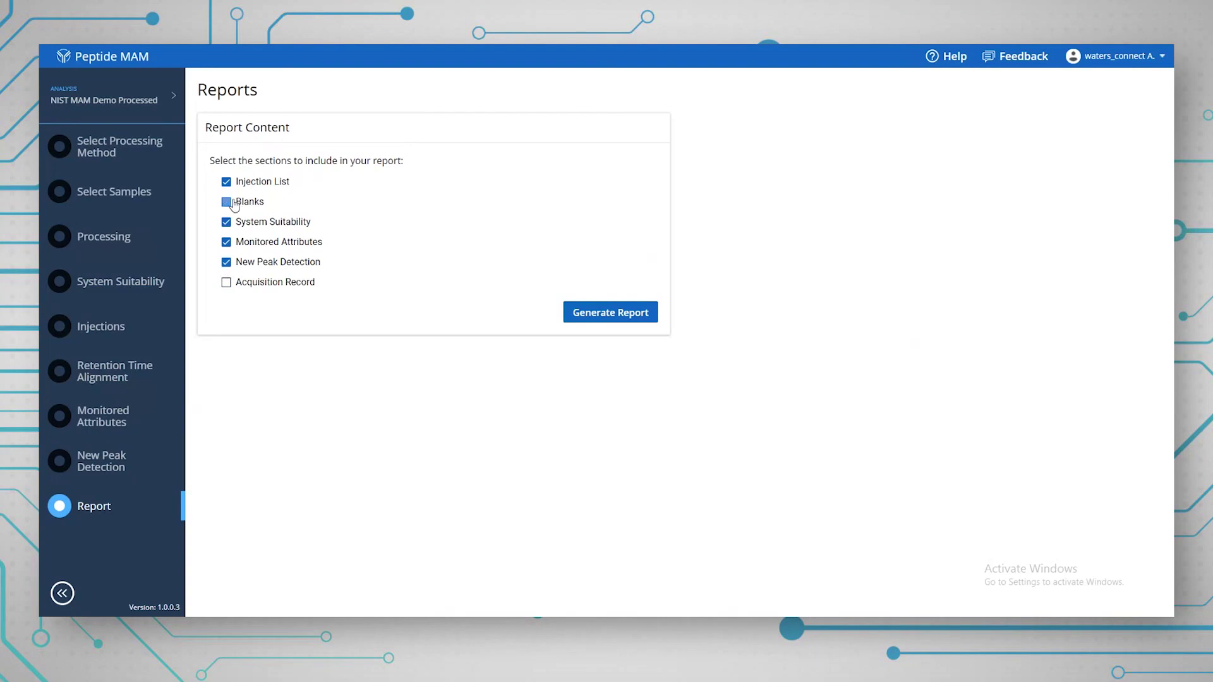
pyautogui.click(597, 316)
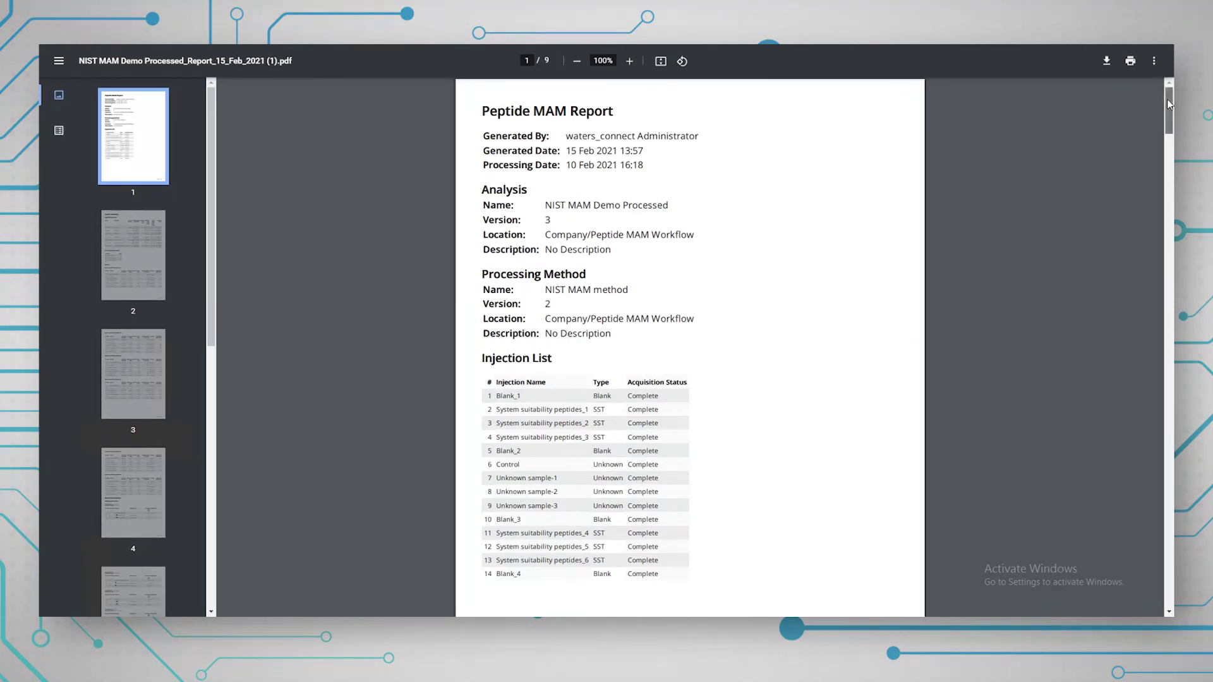
# Step: Look through the generated PDF report as far as the % Modified results and switch to the waters_connect application hub
pyautogui.moveTo(1169, 104); pyautogui.dragTo(1170, 399)
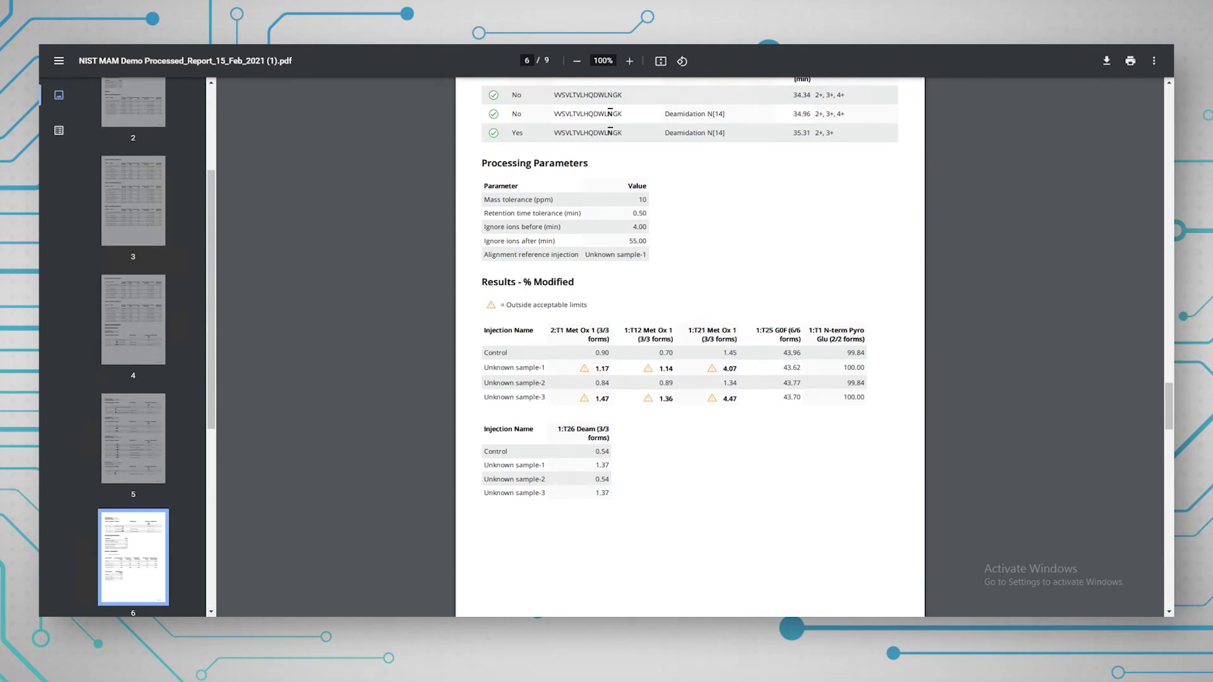
pyautogui.moveTo(170, 616)
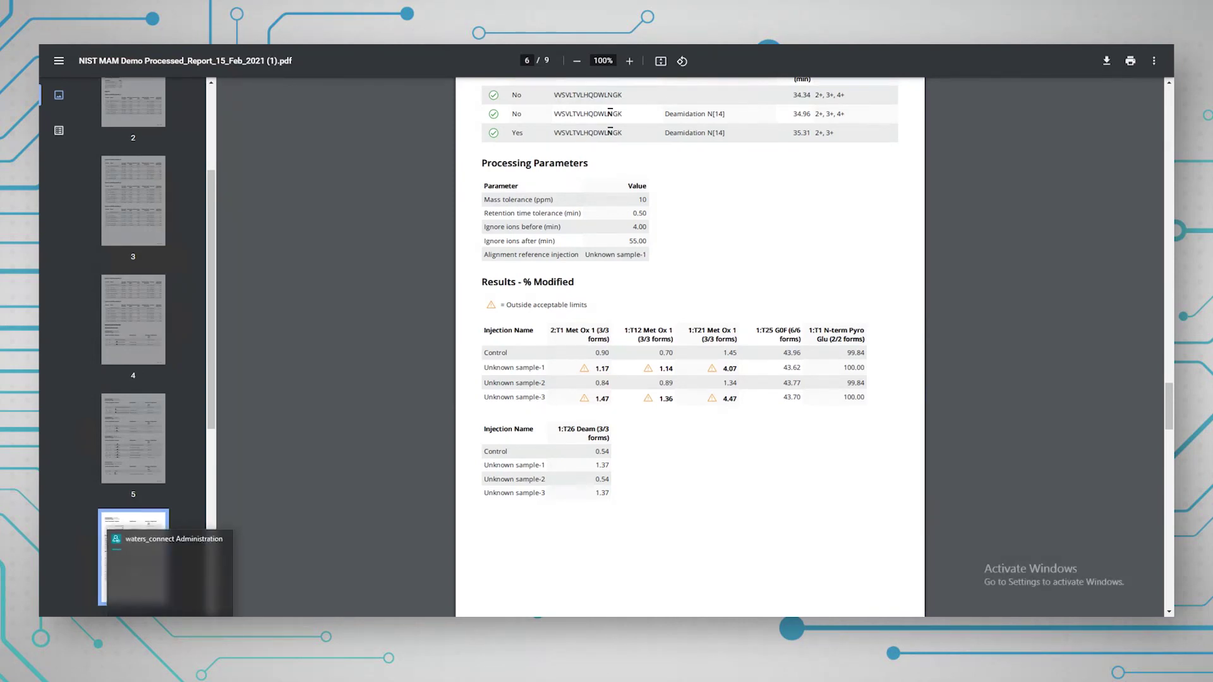
pyautogui.click(166, 569)
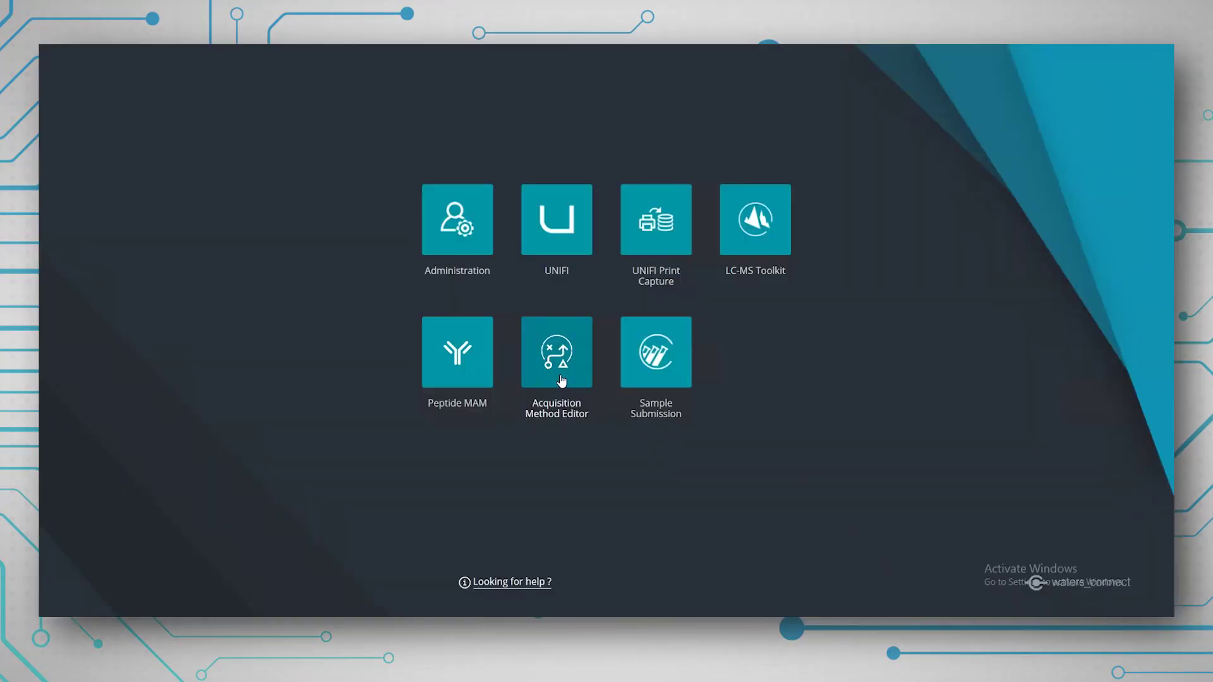